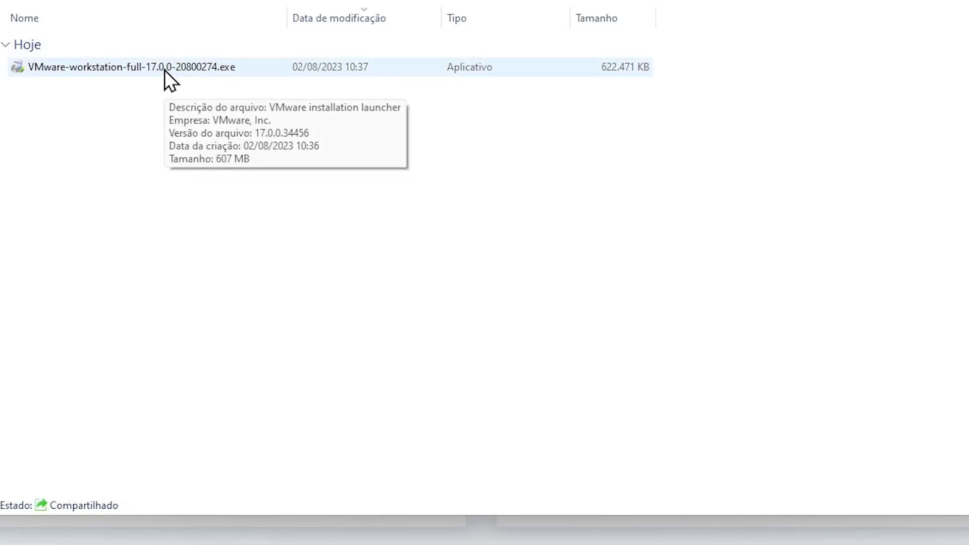
# Step: Launch the VMware Workstation Pro 17 installer and accept the license agreement
pyautogui.doubleClick(165, 70)
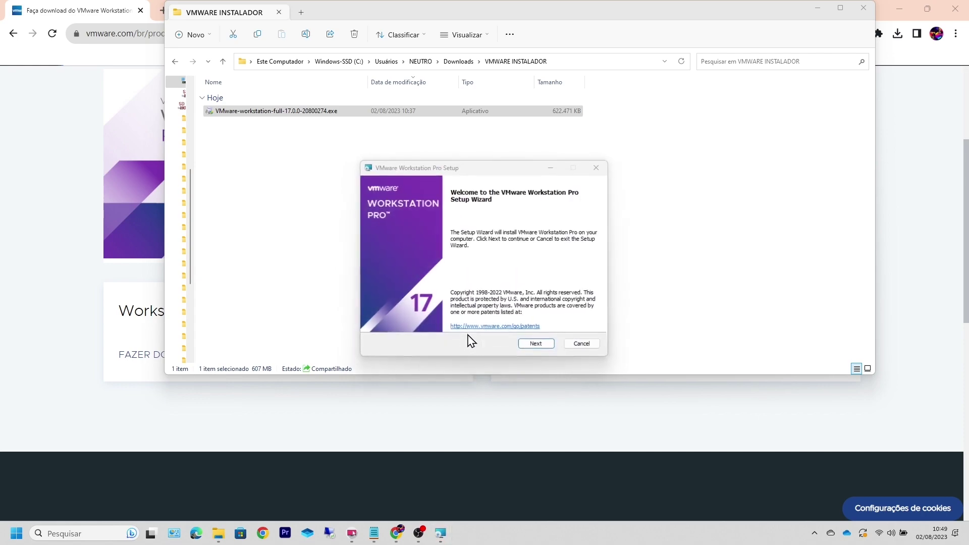
pyautogui.click(530, 346)
pyautogui.click(534, 345)
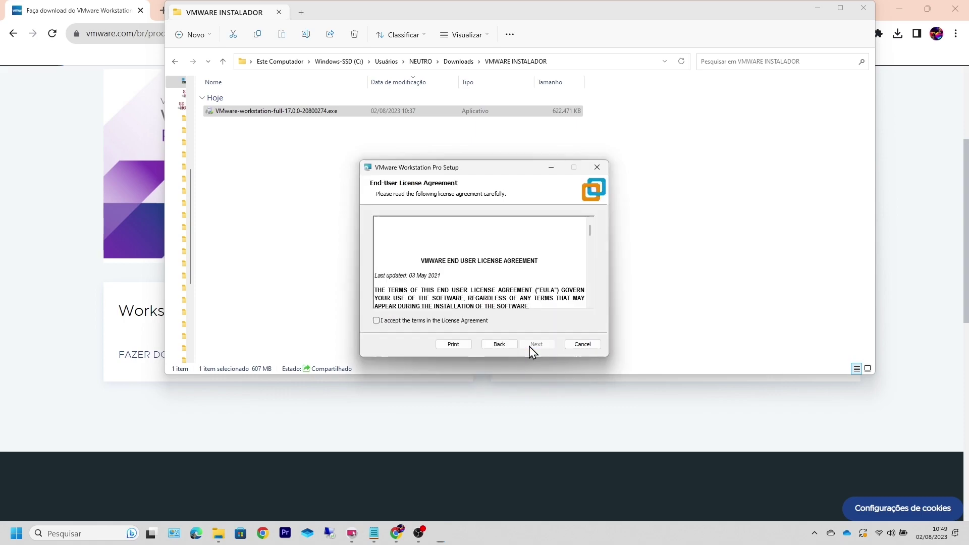
pyautogui.click(377, 321)
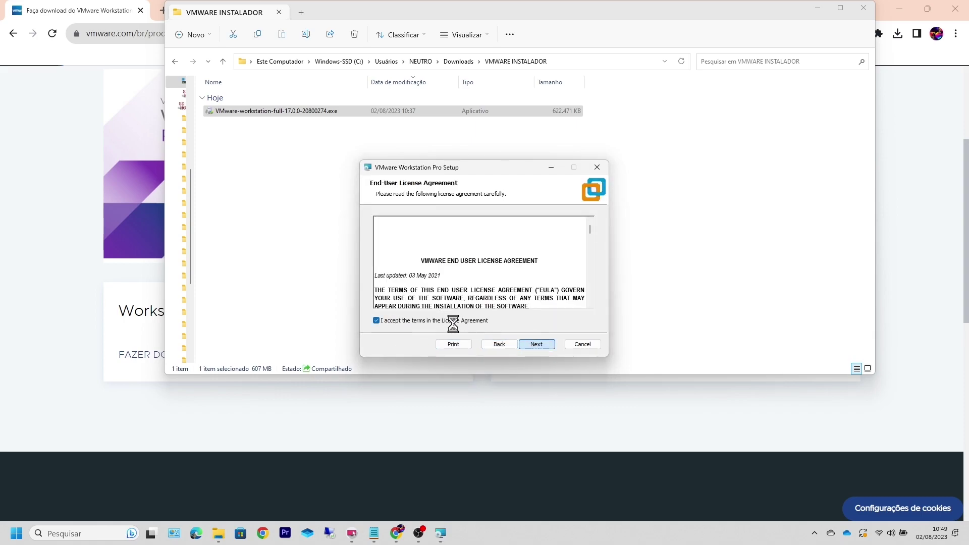
pyautogui.click(531, 347)
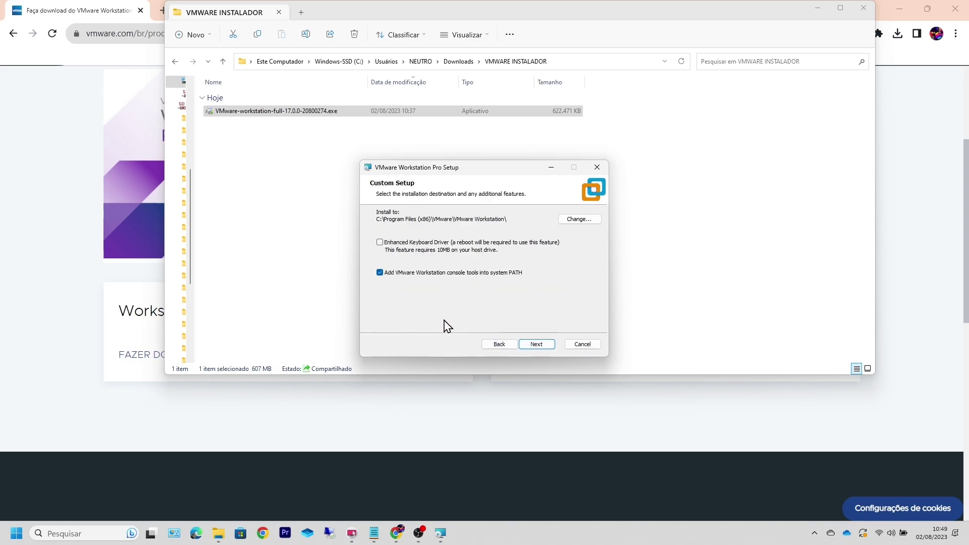
# Step: Install with default location, update settings and desktop/Start menu shortcuts, then finish setup
pyautogui.click(544, 348)
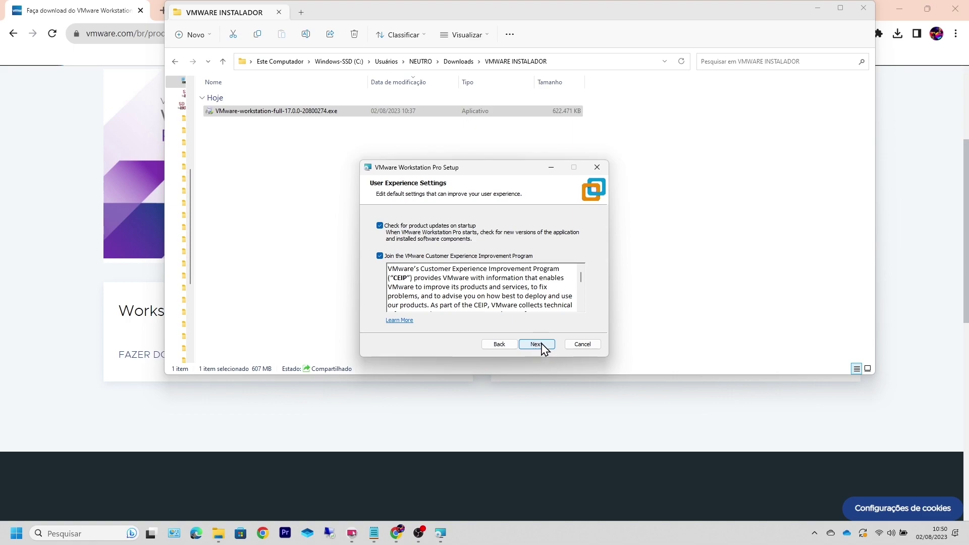
pyautogui.click(540, 347)
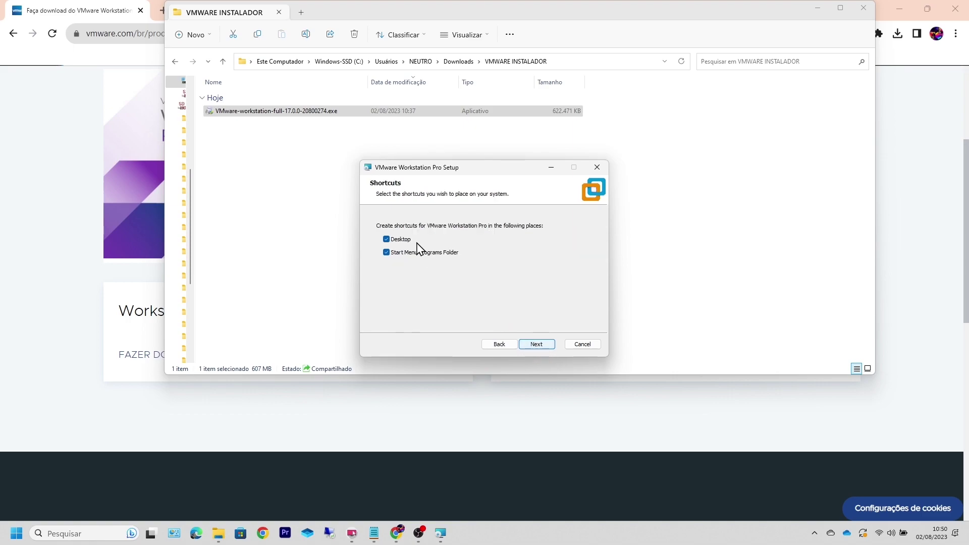
pyautogui.click(536, 346)
pyautogui.click(534, 344)
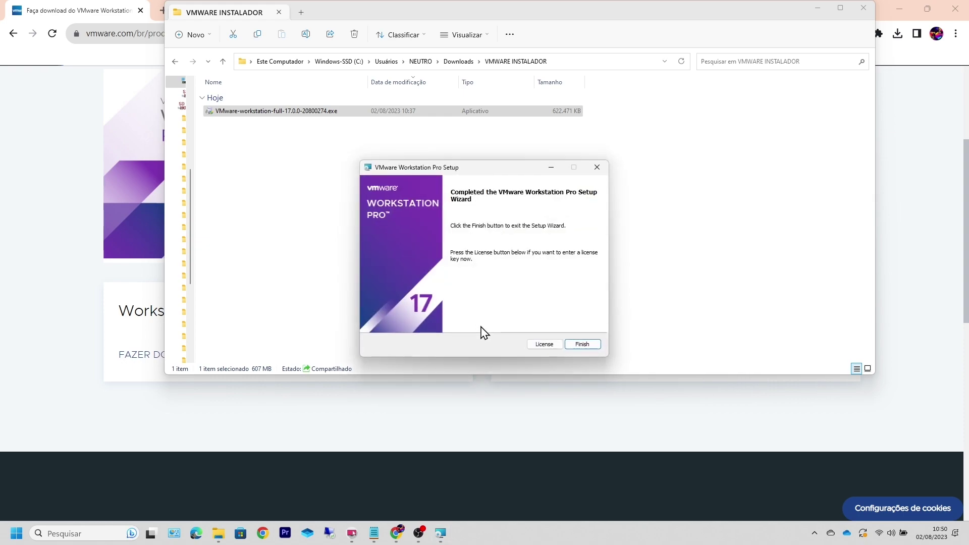
pyautogui.click(583, 345)
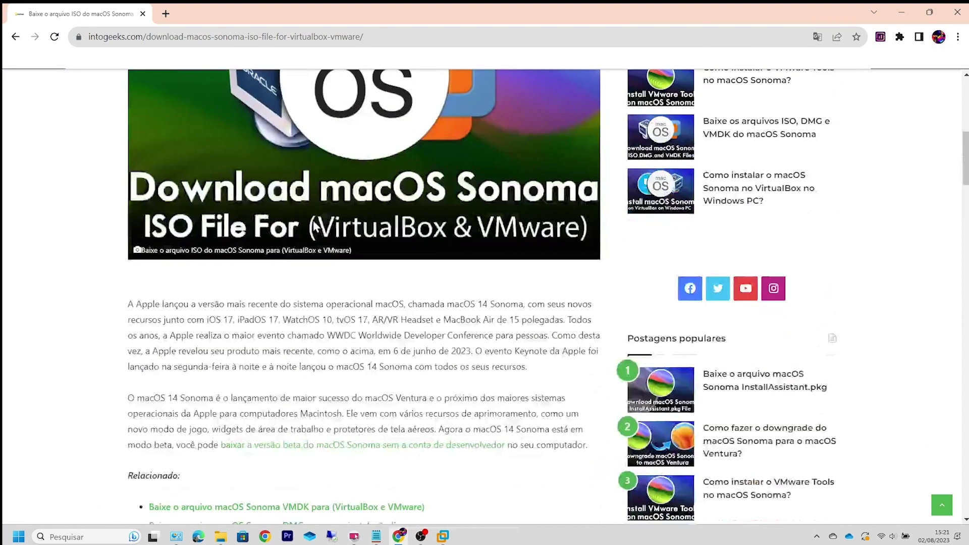
# Step: Open the 'Baixe' Parte 1 link for the macOS Sonoma ISO in Google Drive
pyautogui.scroll(-10, 281, 223)
pyautogui.scroll(-15, 282, 223)
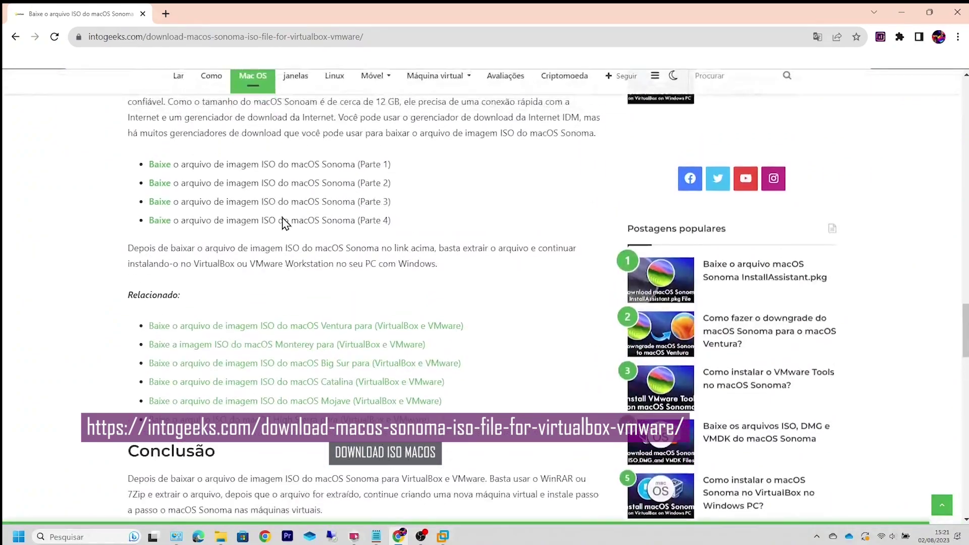
pyautogui.scroll(1, 283, 217)
pyautogui.moveTo(400, 241); pyautogui.dragTo(154, 167)
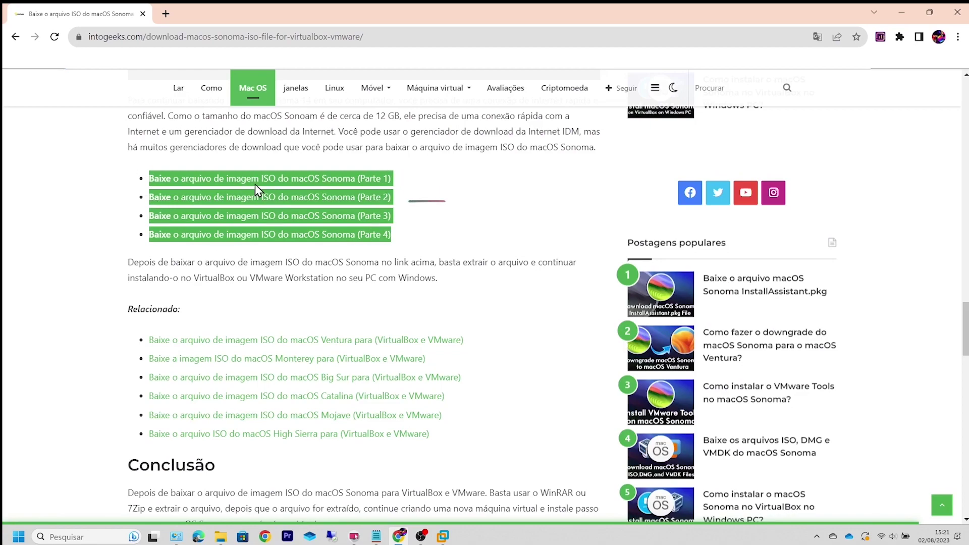
pyautogui.click(431, 209)
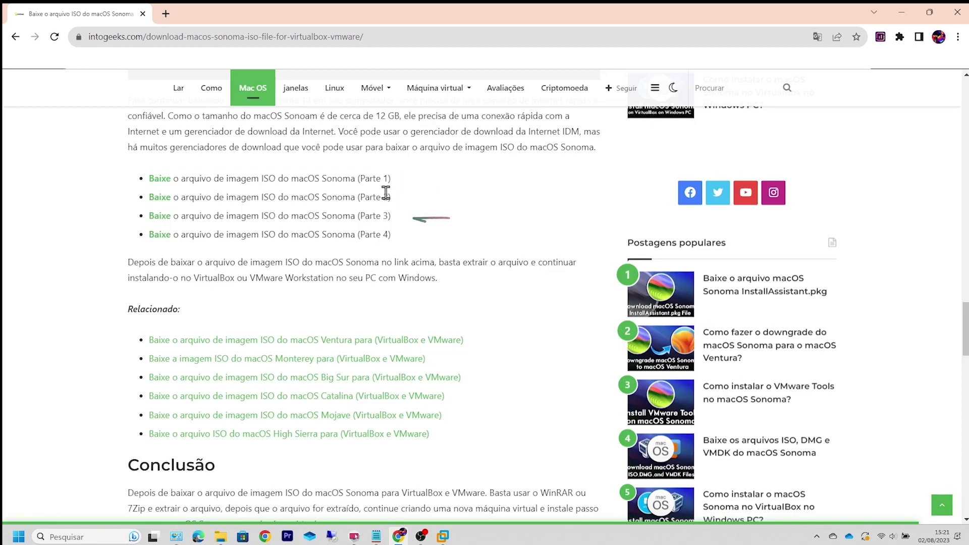
pyautogui.click(162, 179)
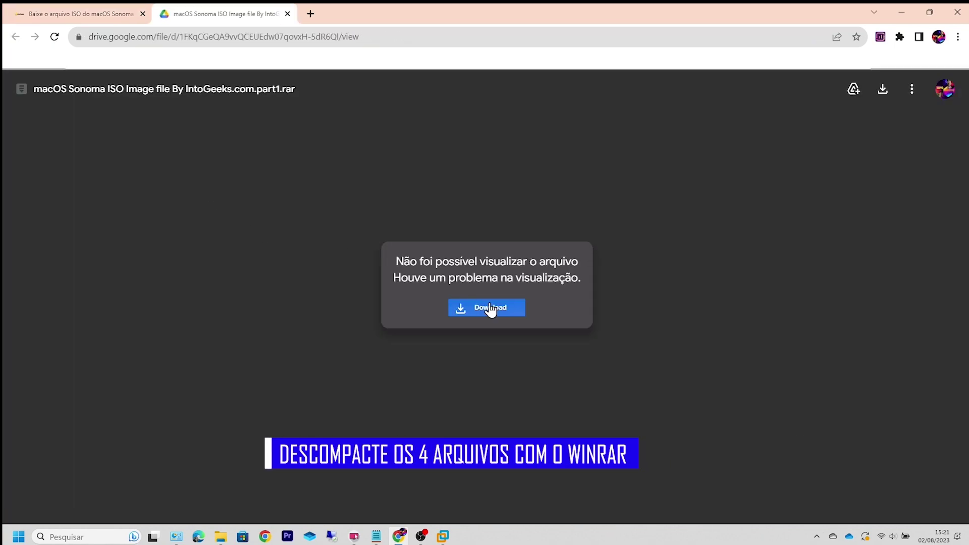
# Step: Download part1.rar despite the virus-scan warning, check its progress, and open the MACOS14_ISO folder
pyautogui.click(436, 279)
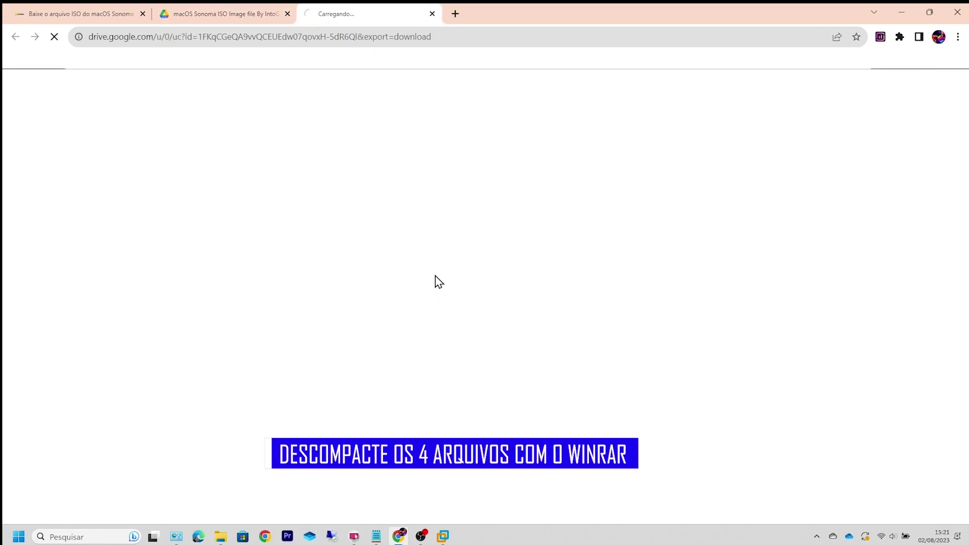
pyautogui.click(433, 194)
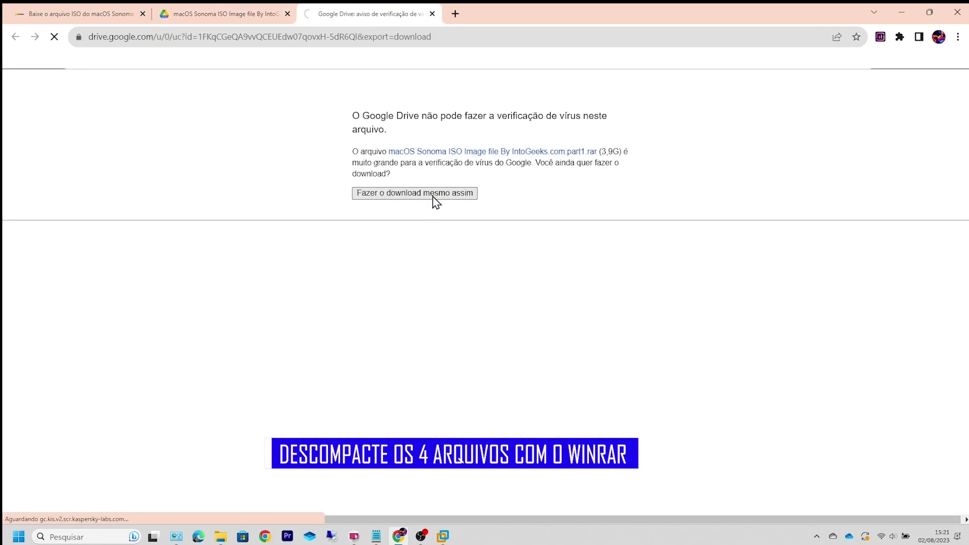
pyautogui.click(899, 38)
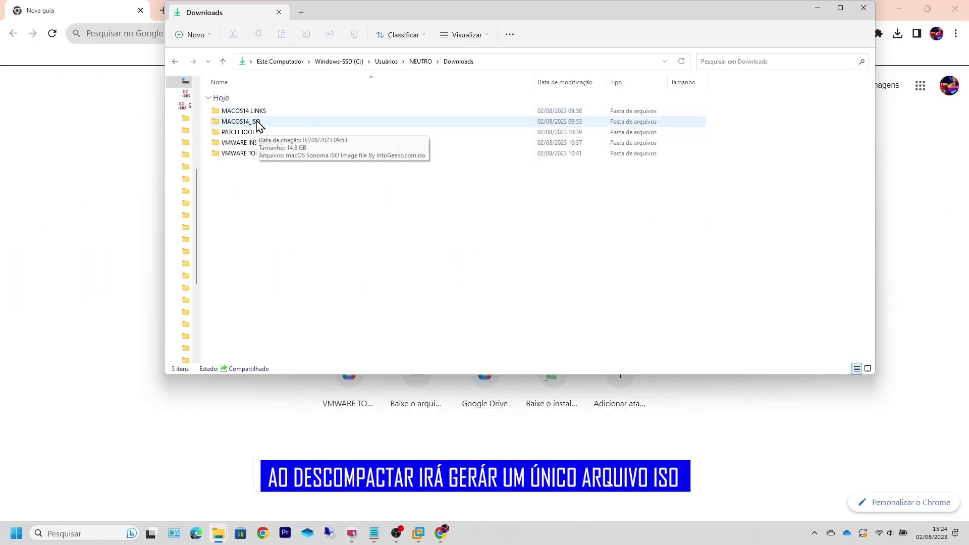
pyautogui.doubleClick(242, 122)
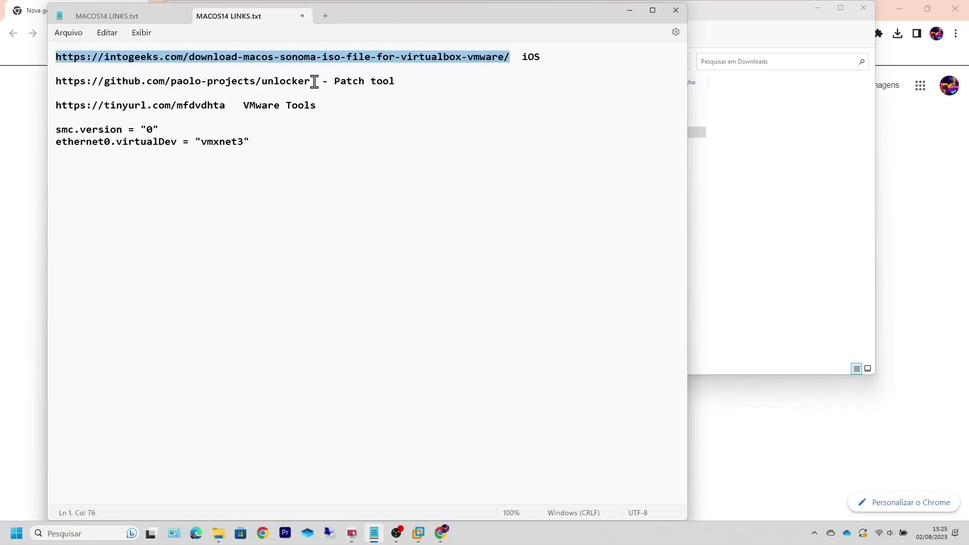
# Step: Copy the github.com unlocker URL from MACOS14 LINKS.txt
pyautogui.moveTo(311, 80); pyautogui.dragTo(55, 82)
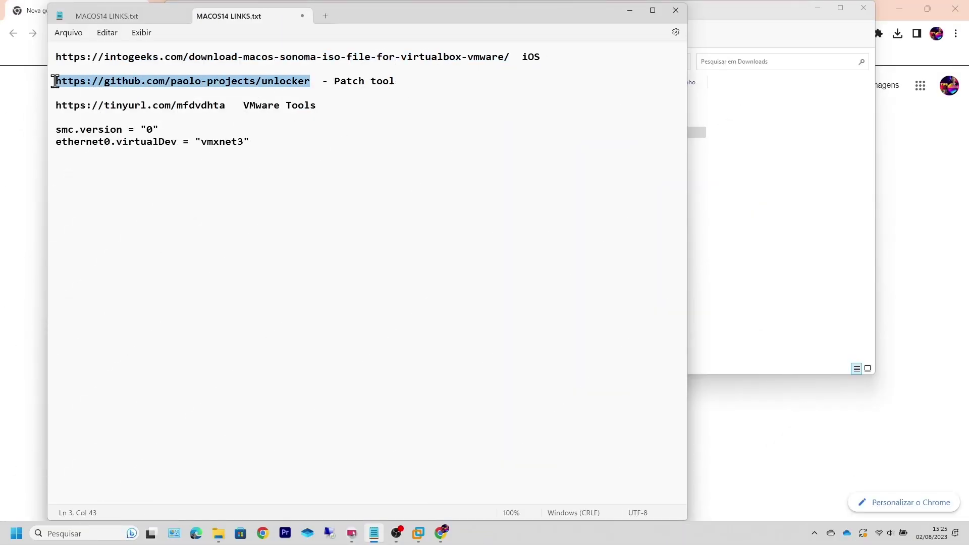
pyautogui.rightClick(98, 86)
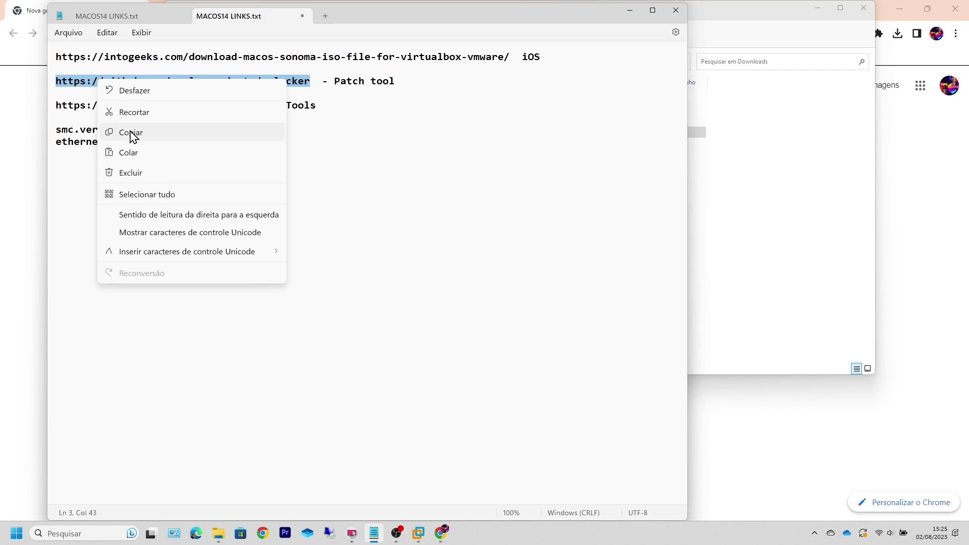
pyautogui.click(131, 133)
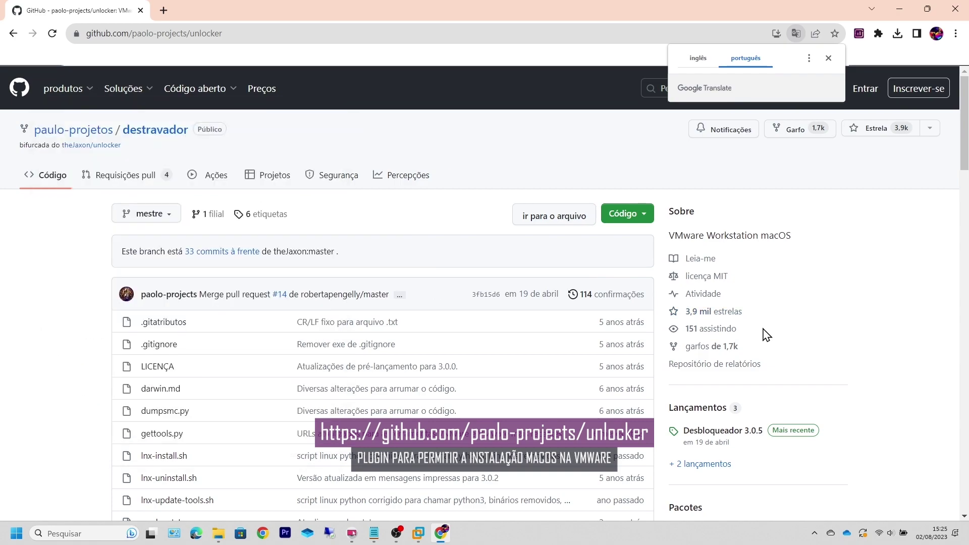
# Step: Open the Unlocker 3.0.5 release and download its release-python-embedded.zip asset
pyautogui.scroll(-1, 763, 334)
pyautogui.scroll(-1, 763, 334)
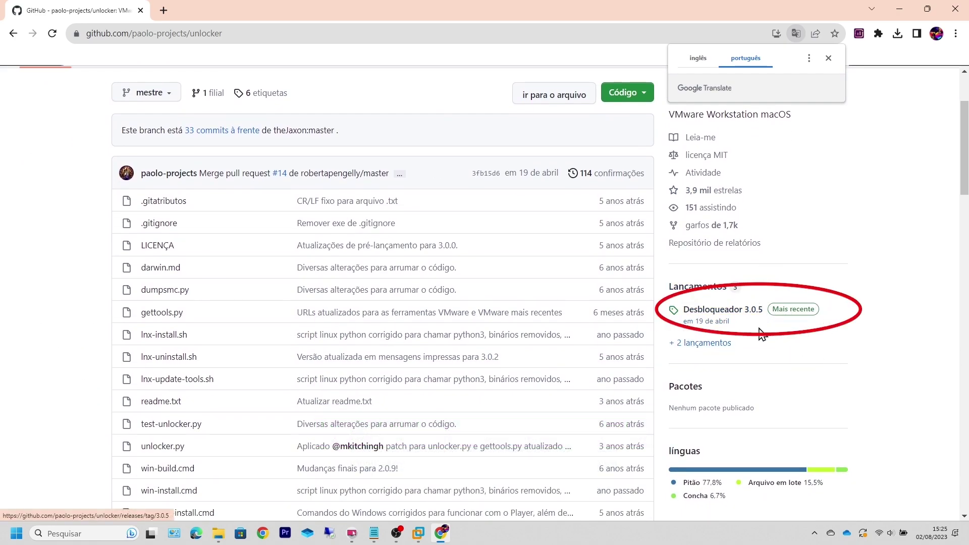
pyautogui.click(739, 318)
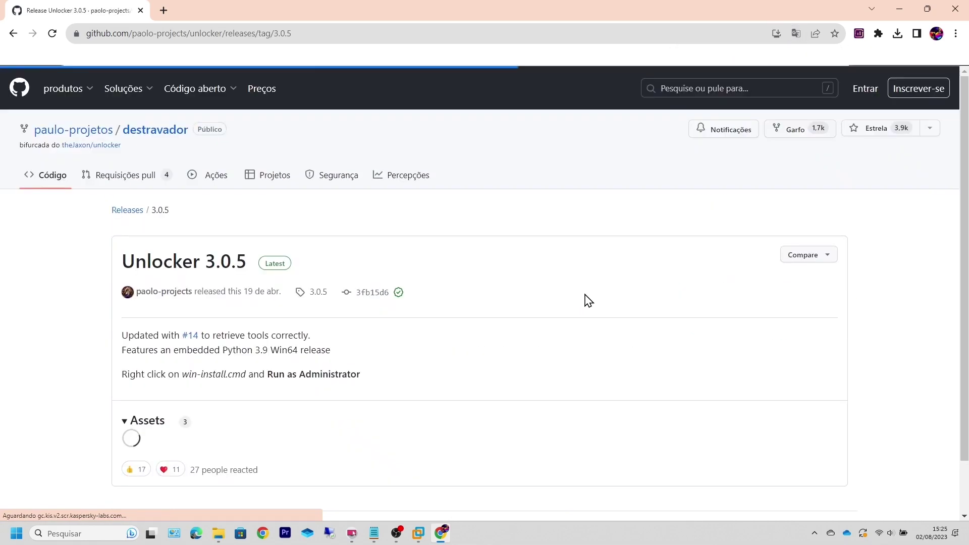
pyautogui.scroll(-2, 465, 298)
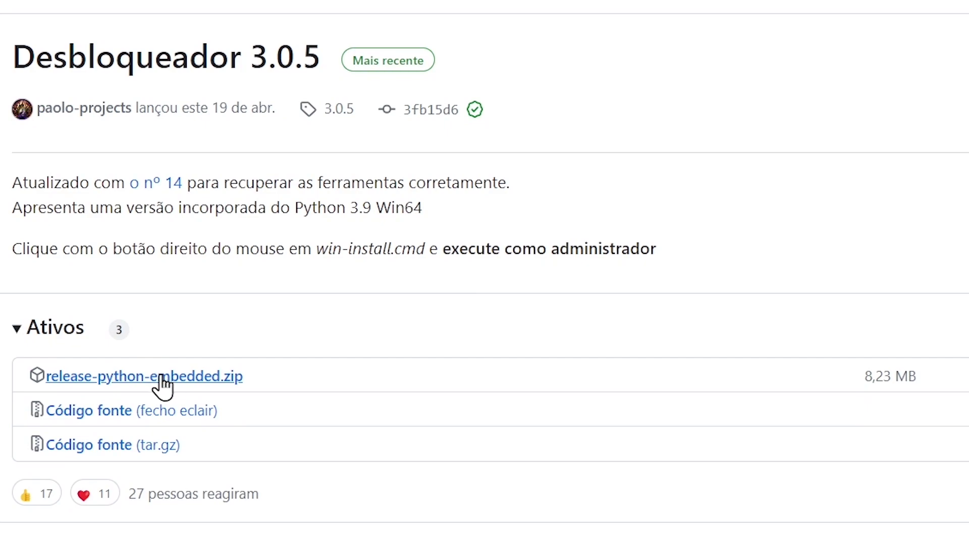
pyautogui.click(160, 378)
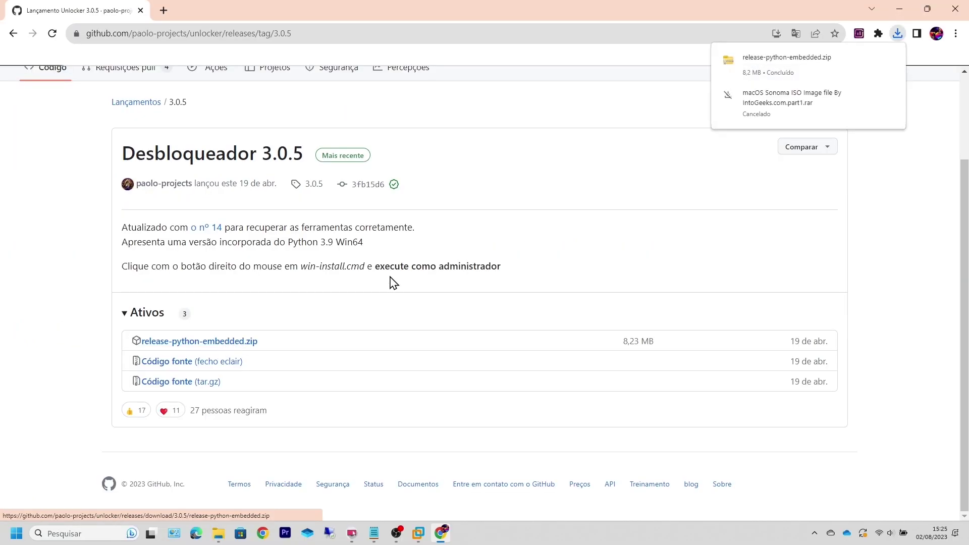
# Step: Extract the downloaded unlocker zip into the PATCH TOOL folder
pyautogui.click(788, 71)
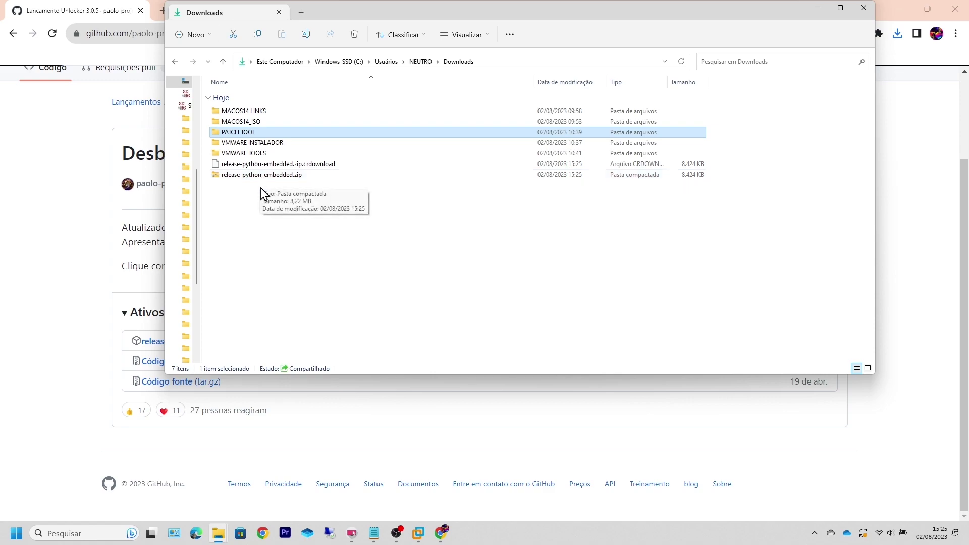
pyautogui.doubleClick(257, 133)
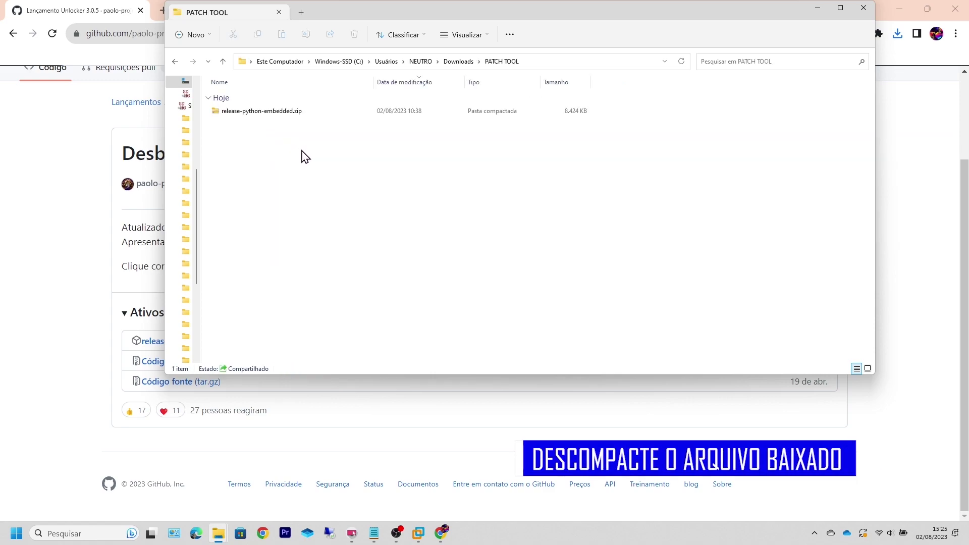
pyautogui.rightClick(257, 113)
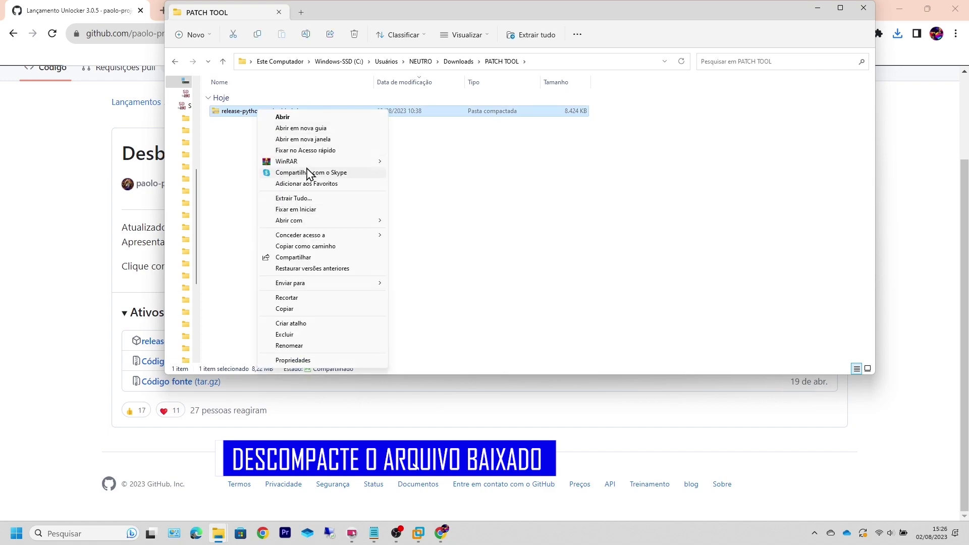
pyautogui.moveTo(320, 162)
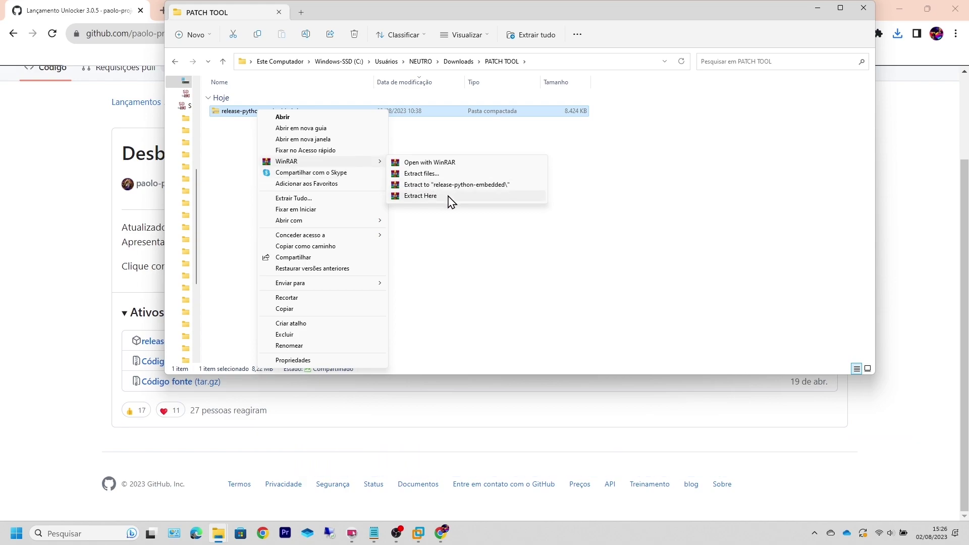
pyautogui.click(433, 196)
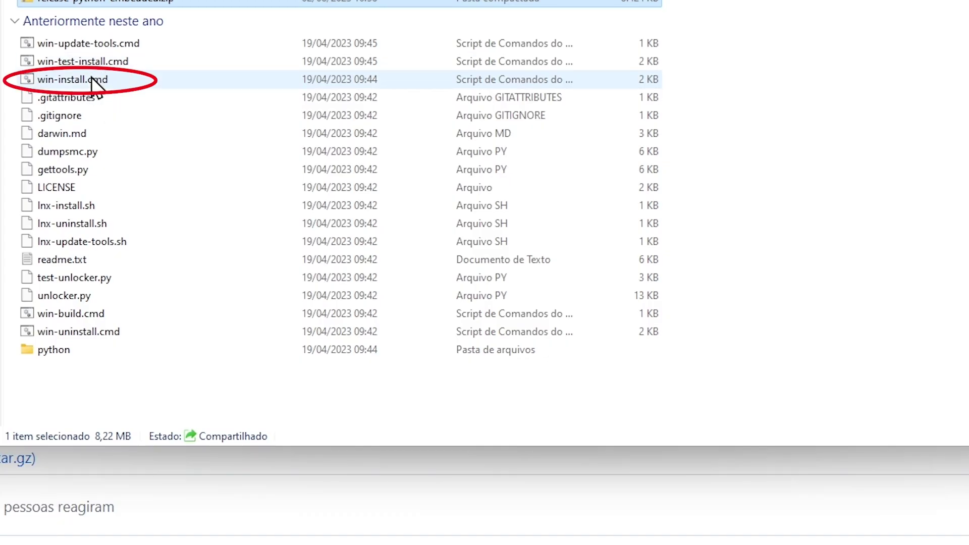
# Step: Run win-install.cmd as administrator
pyautogui.click(87, 82)
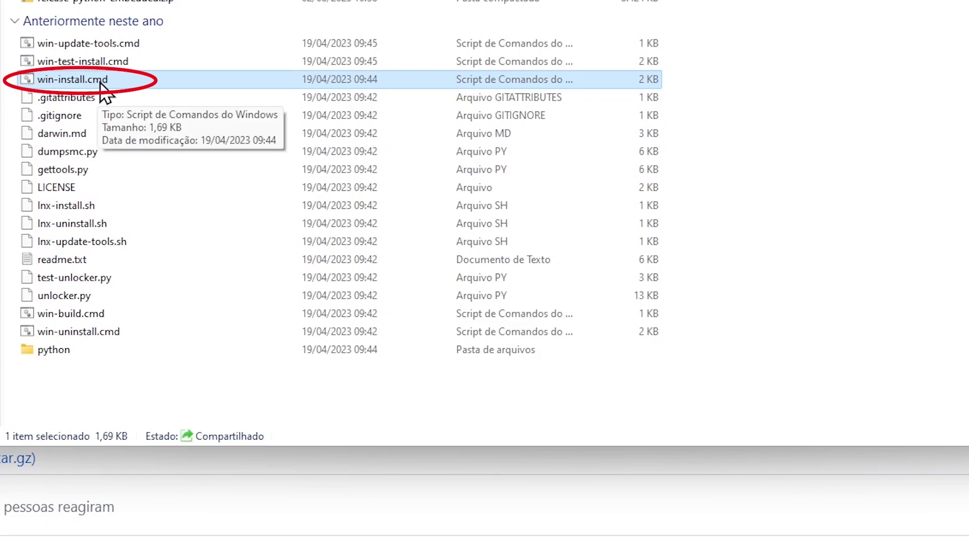
pyautogui.rightClick(100, 83)
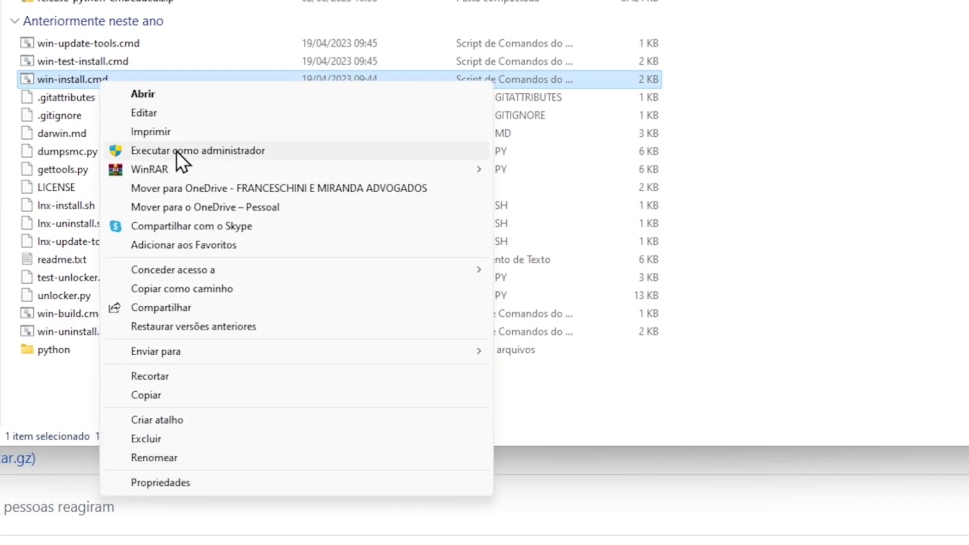
pyautogui.click(176, 151)
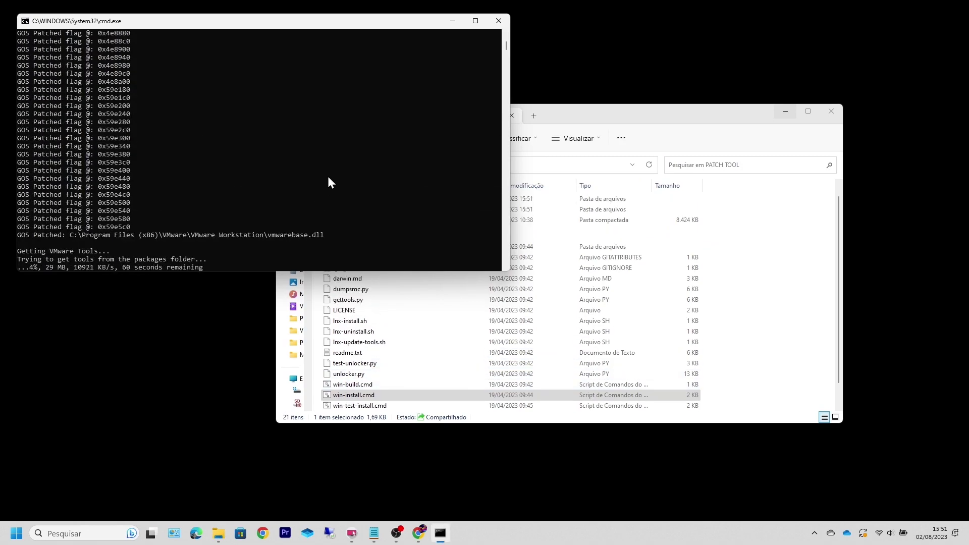
# Step: Maximize the Command Prompt window running the unlocker patch script
pyautogui.click(476, 21)
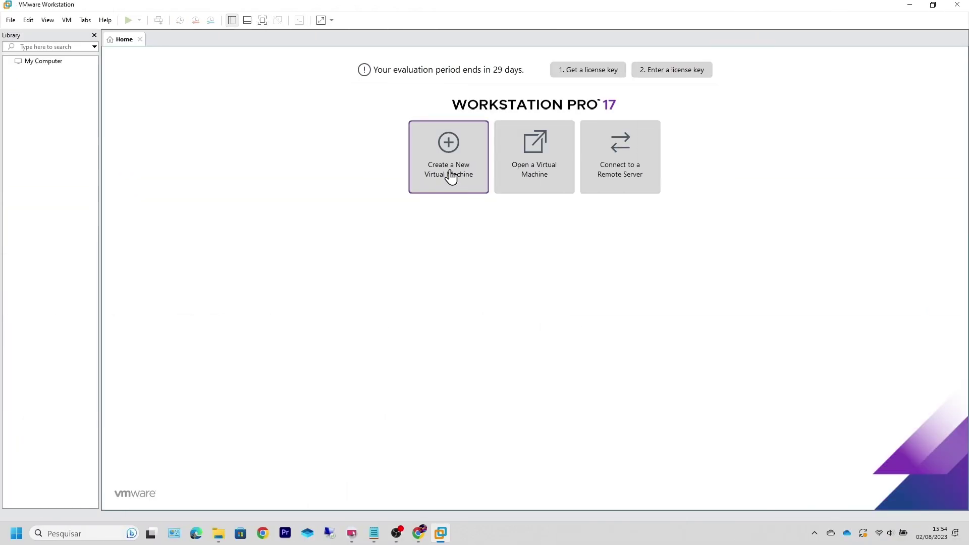
# Step: Start a Custom new VM, Workstation 17.x compatible, OS installed later, guest Apple Mac OS X macOS 14
pyautogui.click(440, 164)
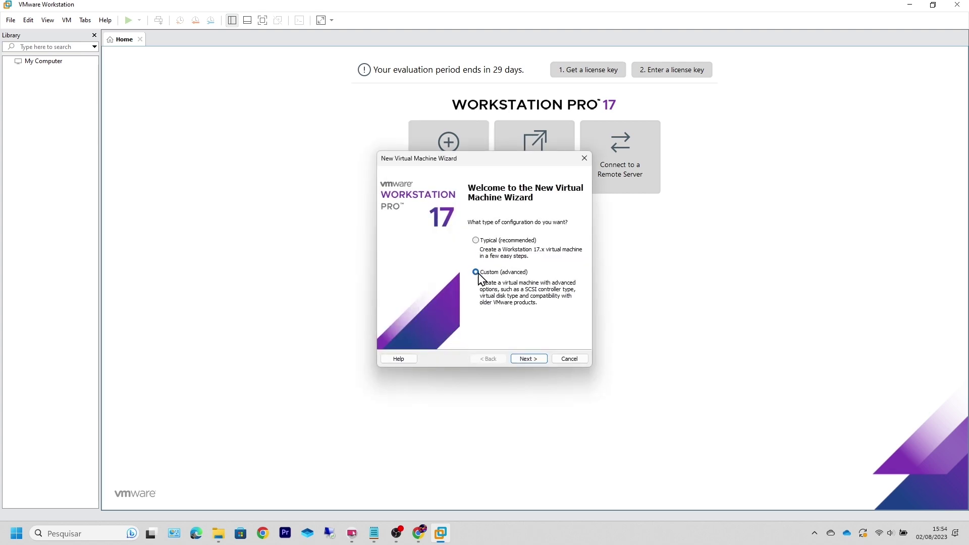
pyautogui.click(527, 359)
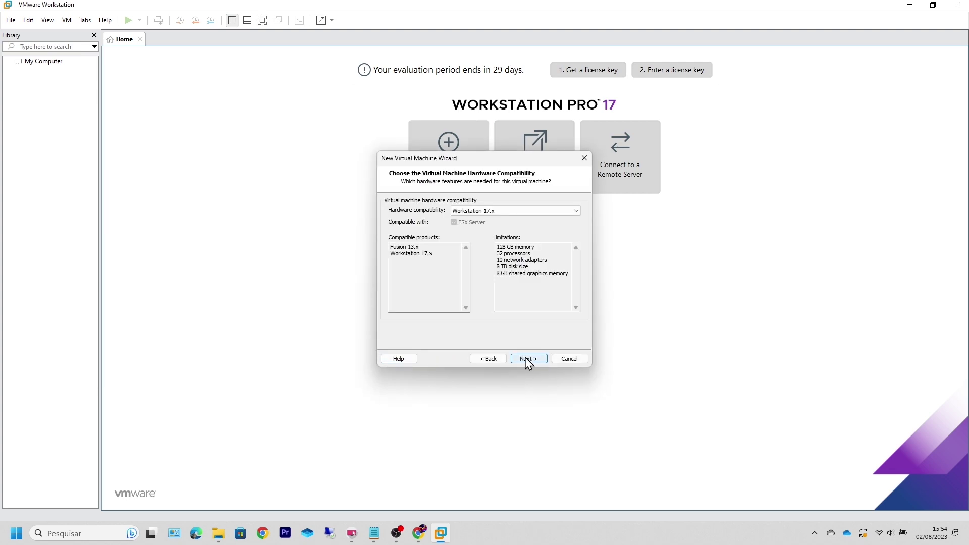
pyautogui.click(528, 360)
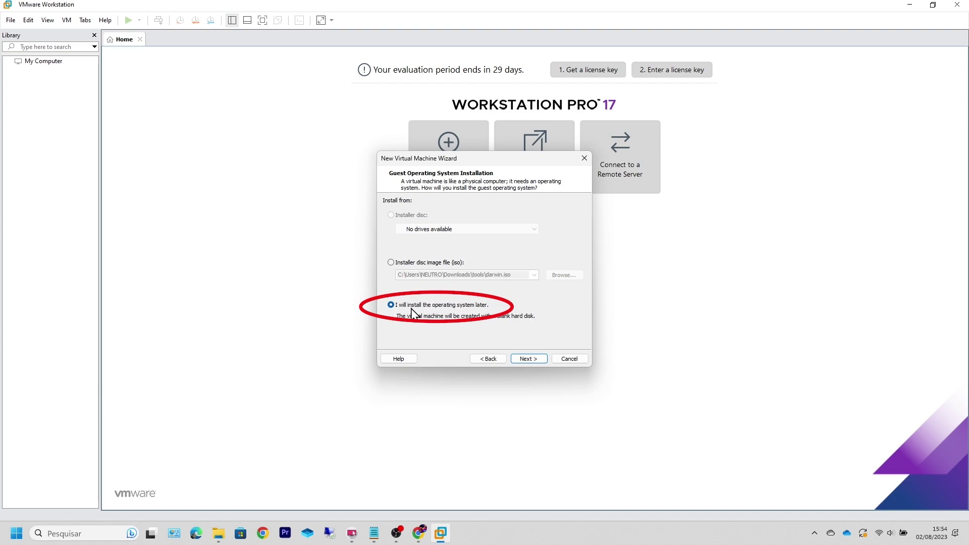
pyautogui.click(528, 359)
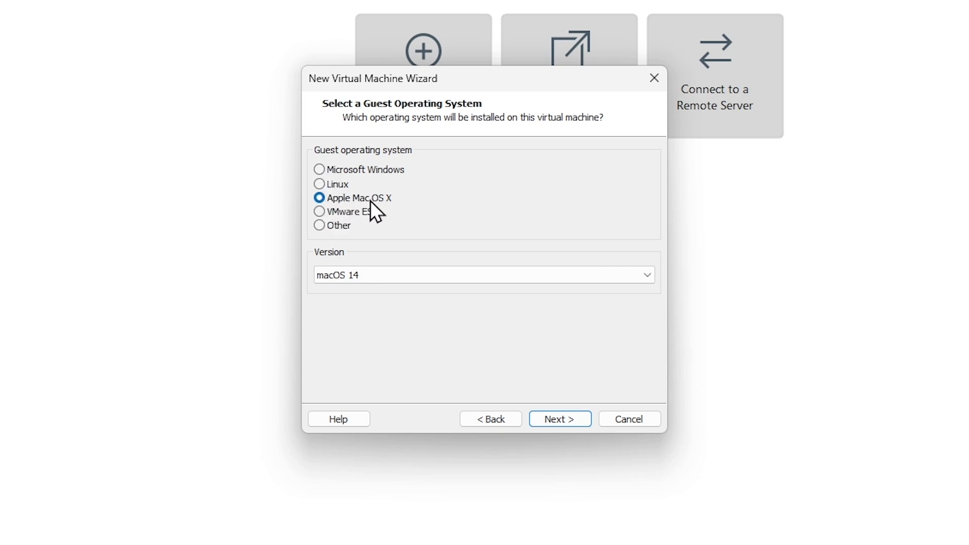
pyautogui.click(390, 275)
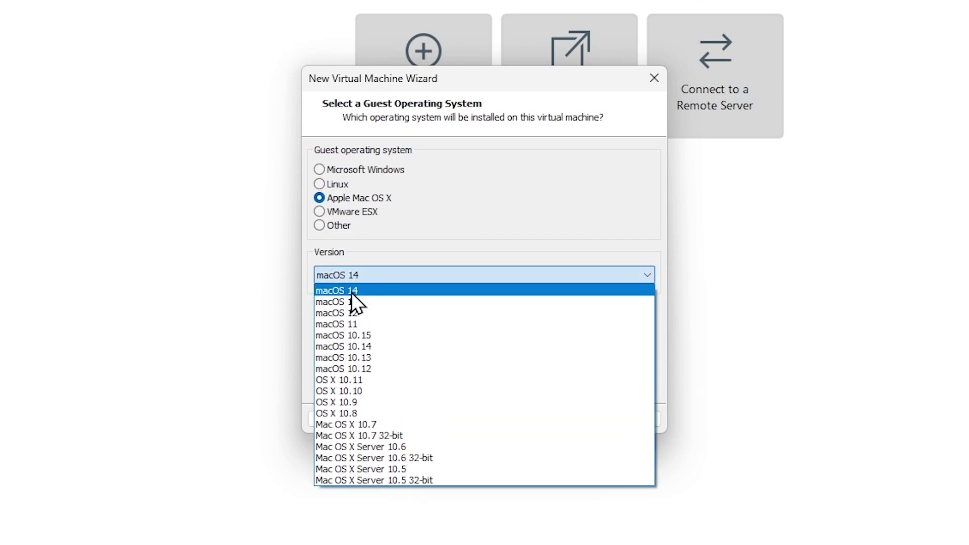
pyautogui.click(359, 291)
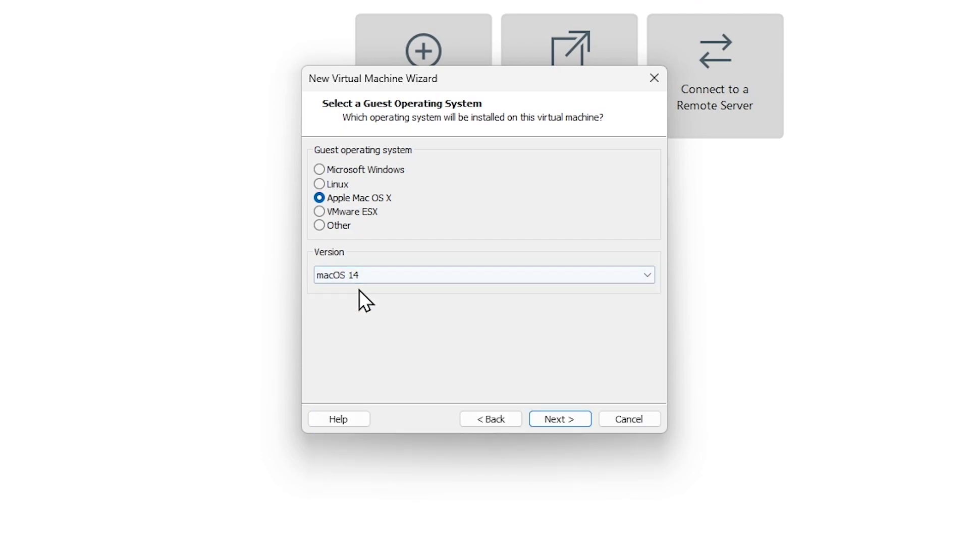
pyautogui.click(556, 420)
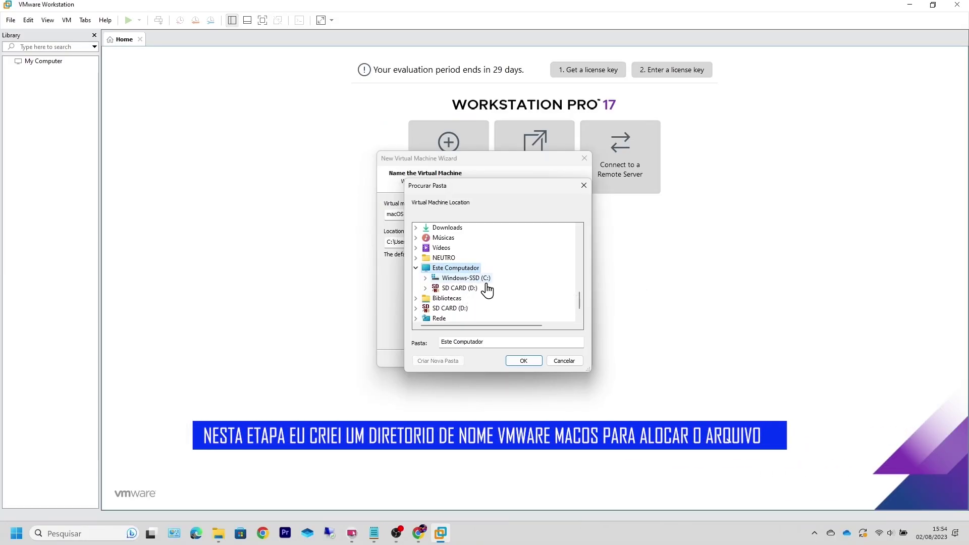
# Step: Set the virtual machine location to C:\VMWARE_MACOS
pyautogui.doubleClick(486, 285)
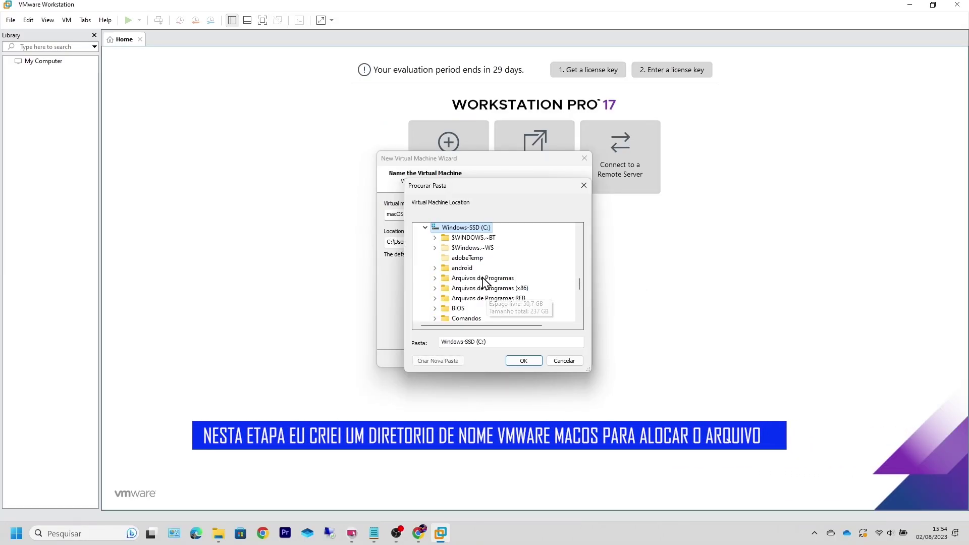
pyautogui.scroll(-6, 506, 269)
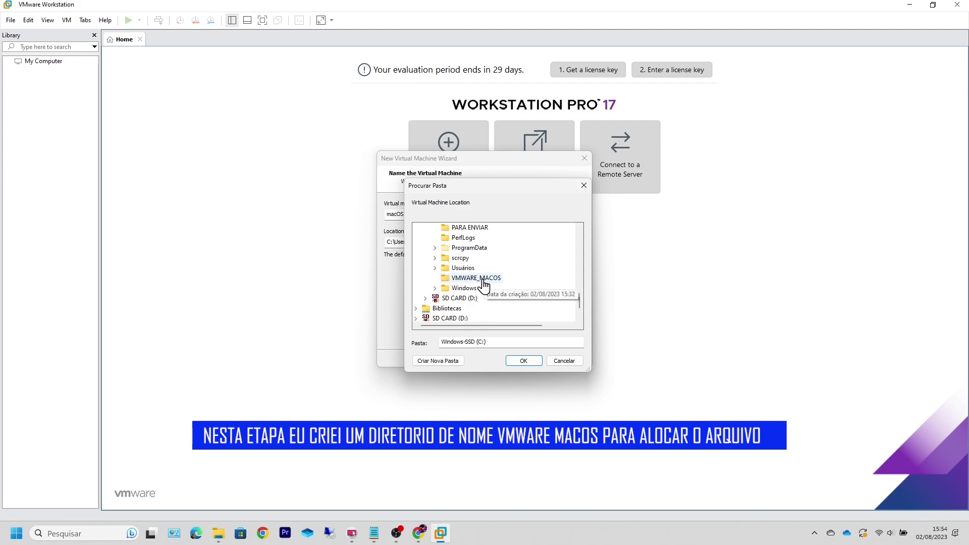
pyautogui.click(482, 279)
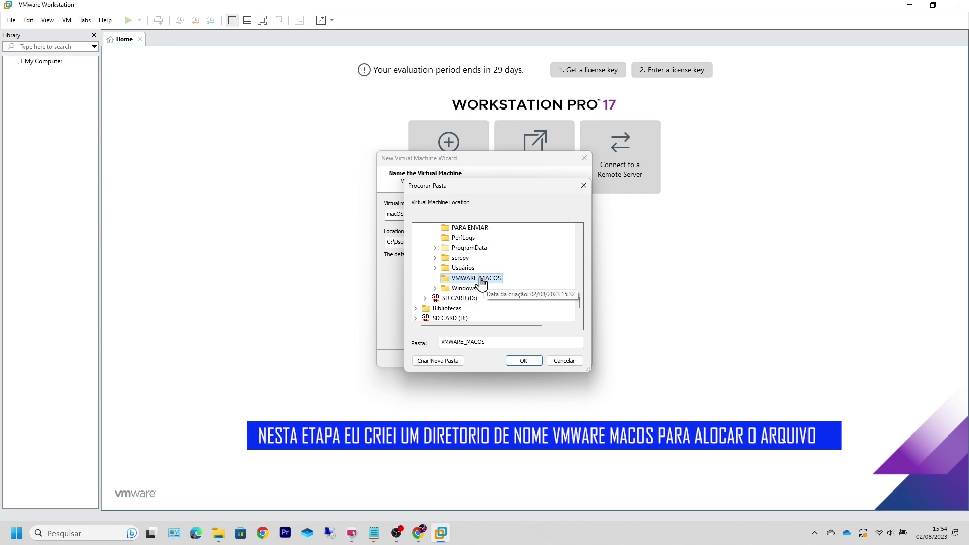
pyautogui.click(524, 362)
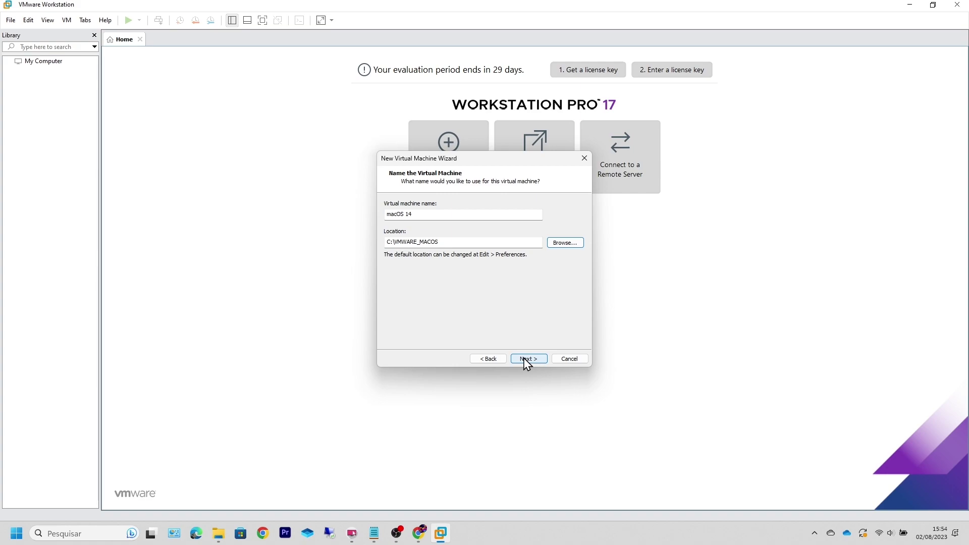
# Step: Set 2 processors and keep 6208 MB of memory
pyautogui.click(526, 360)
pyautogui.click(527, 208)
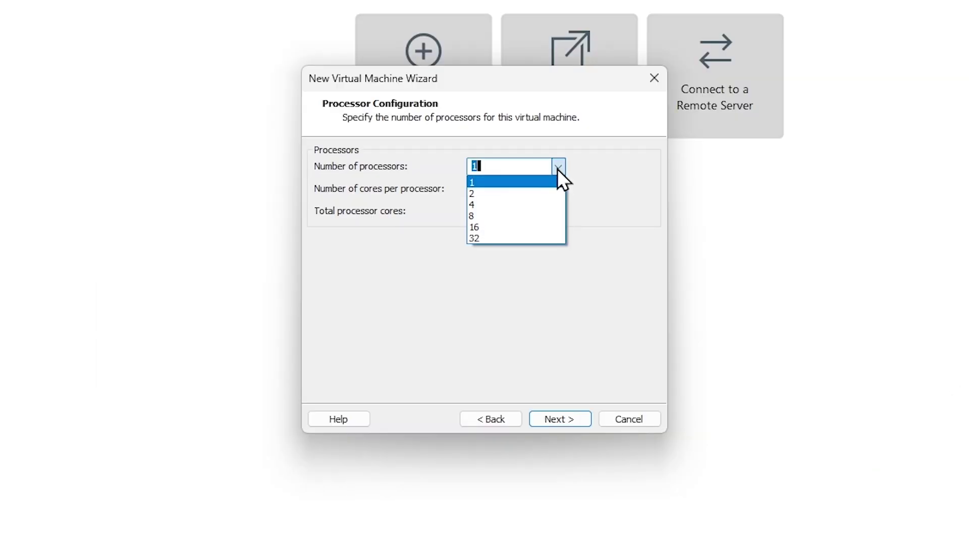
pyautogui.click(475, 192)
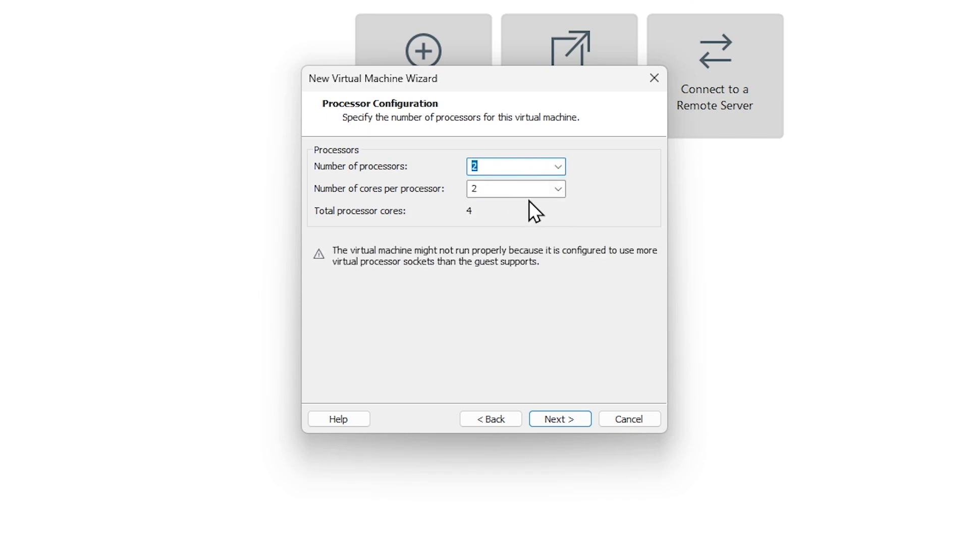
pyautogui.press('Return')
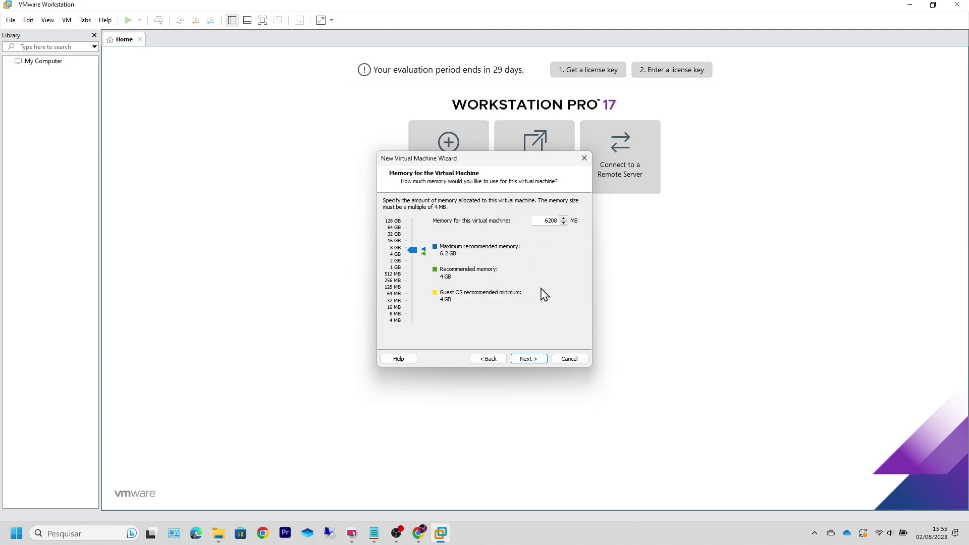
pyautogui.click(530, 360)
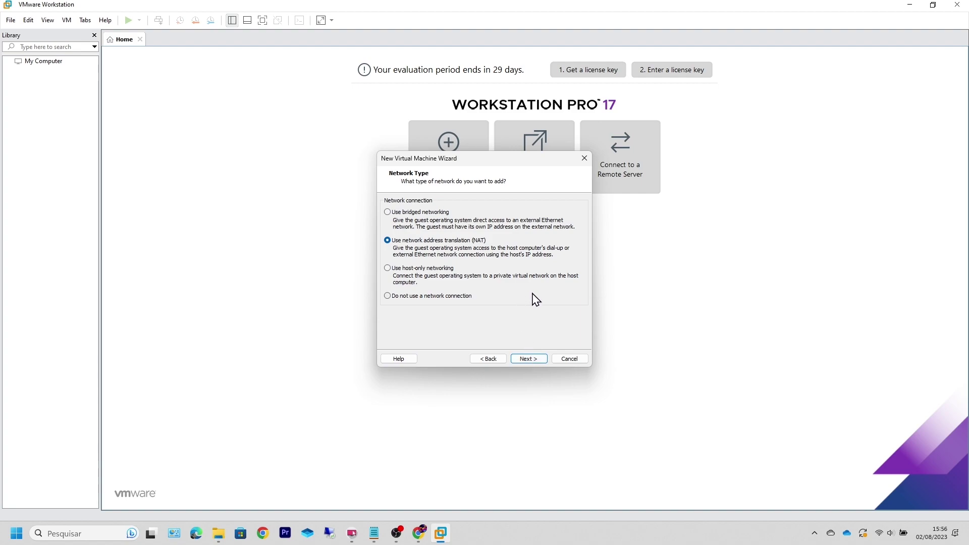
# Step: Keep NAT networking, LSI Logic controller and SATA disk, and choose a new virtual disk
pyautogui.click(489, 7)
pyautogui.click(521, 360)
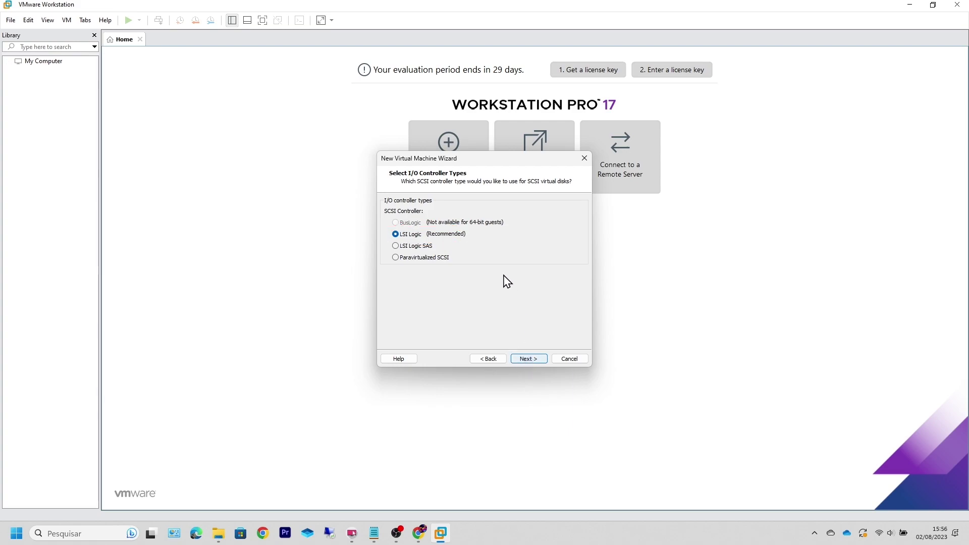
pyautogui.click(527, 359)
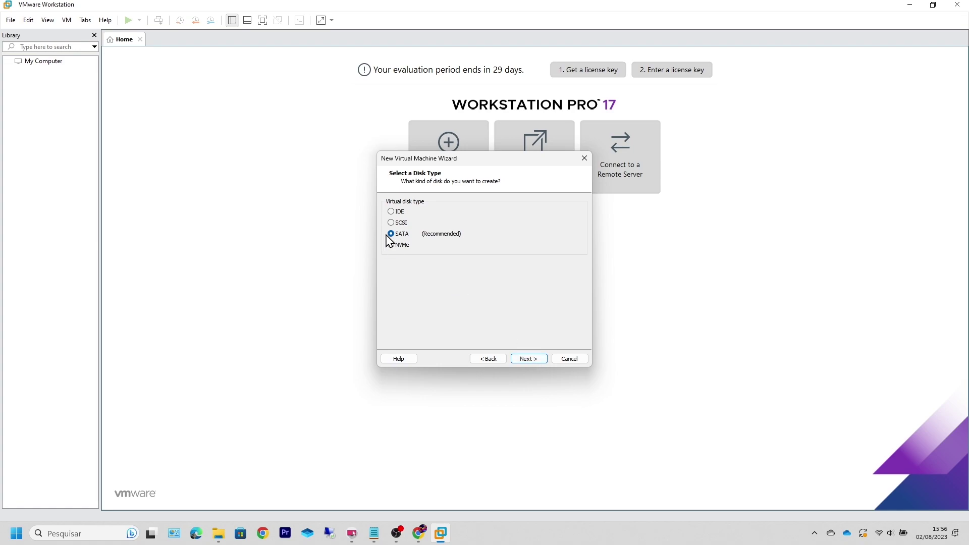
pyautogui.click(532, 358)
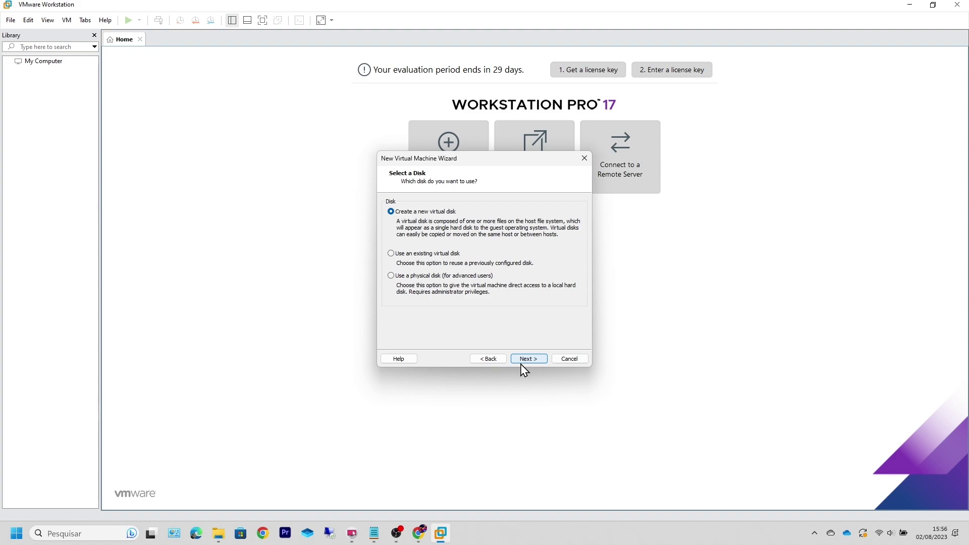
pyautogui.click(487, 8)
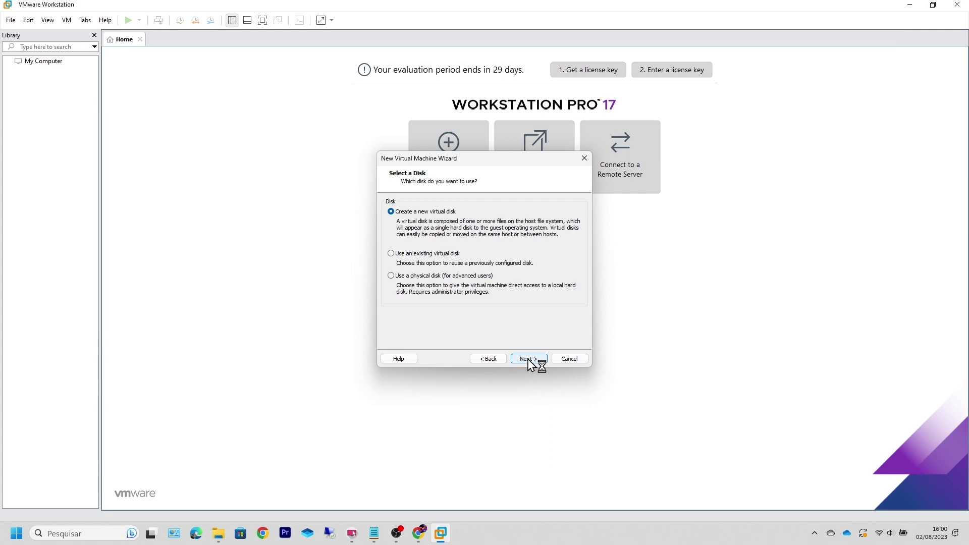
pyautogui.click(530, 359)
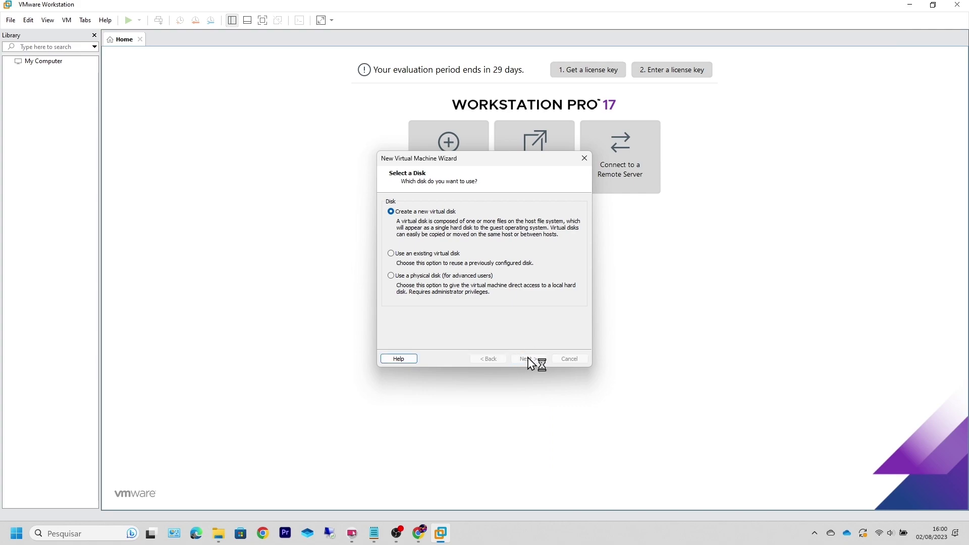
# Step: Set the maximum disk size to 30 GB stored as a single file
pyautogui.click(462, 202)
pyautogui.doubleClick(462, 202)
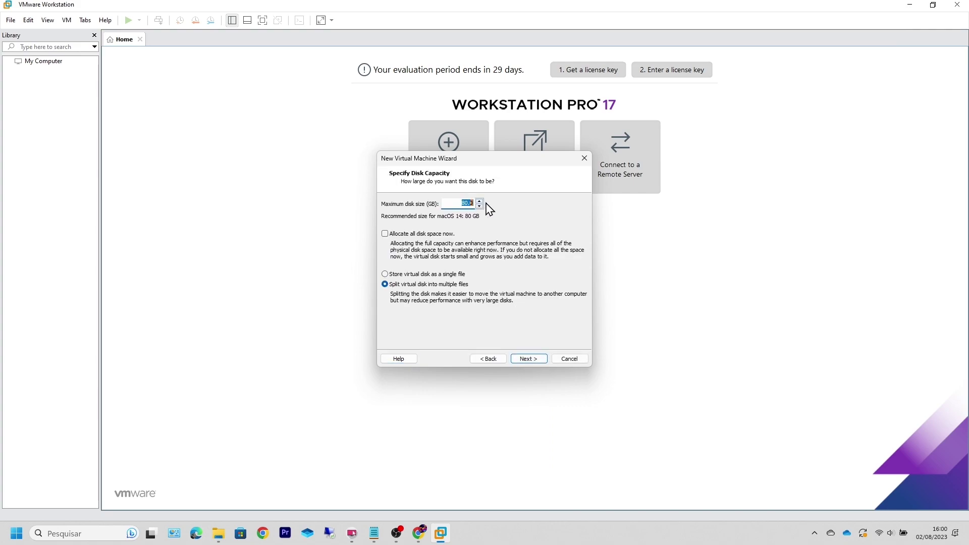
pyautogui.write('30')
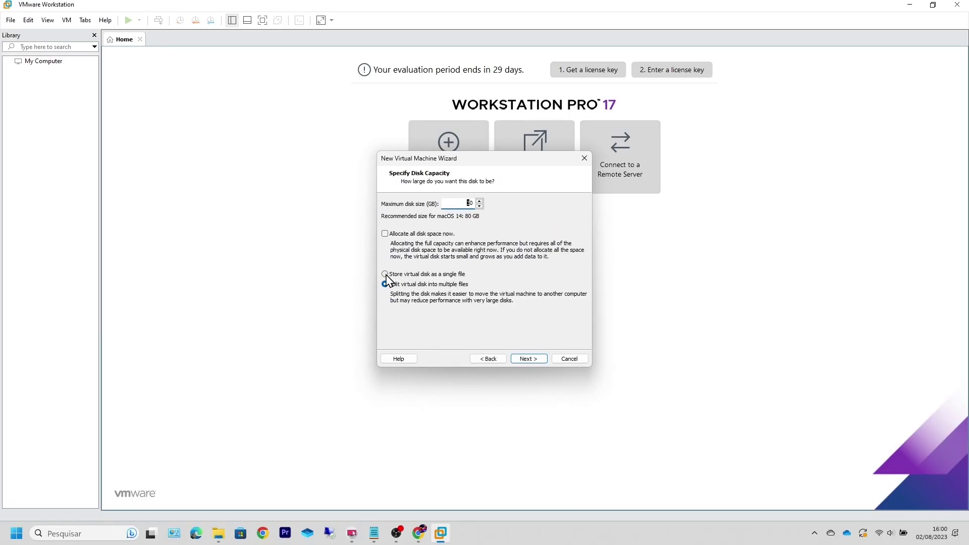
pyautogui.click(317, 275)
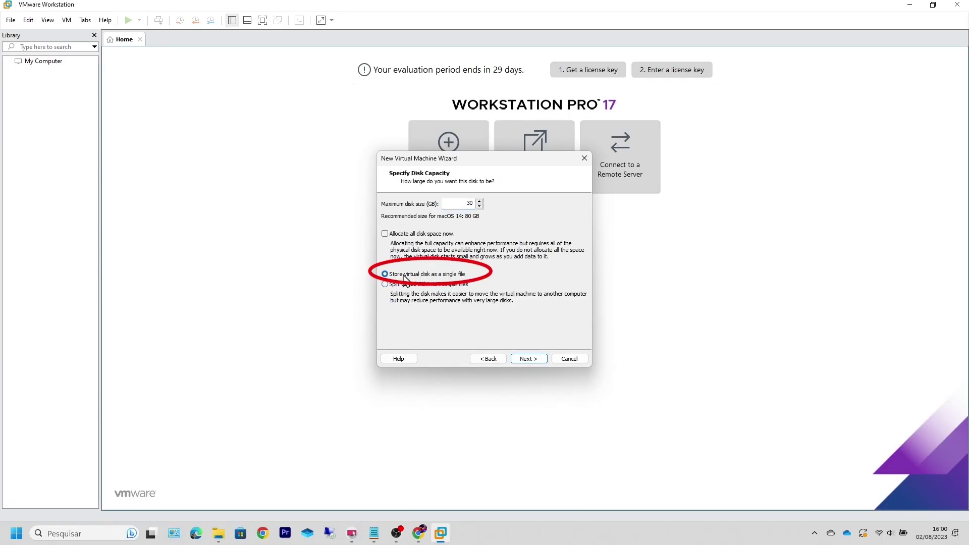
# Step: Name the disk file 'MACOS 14' and finish creating the virtual machine
pyautogui.click(525, 359)
pyautogui.write('MACO')
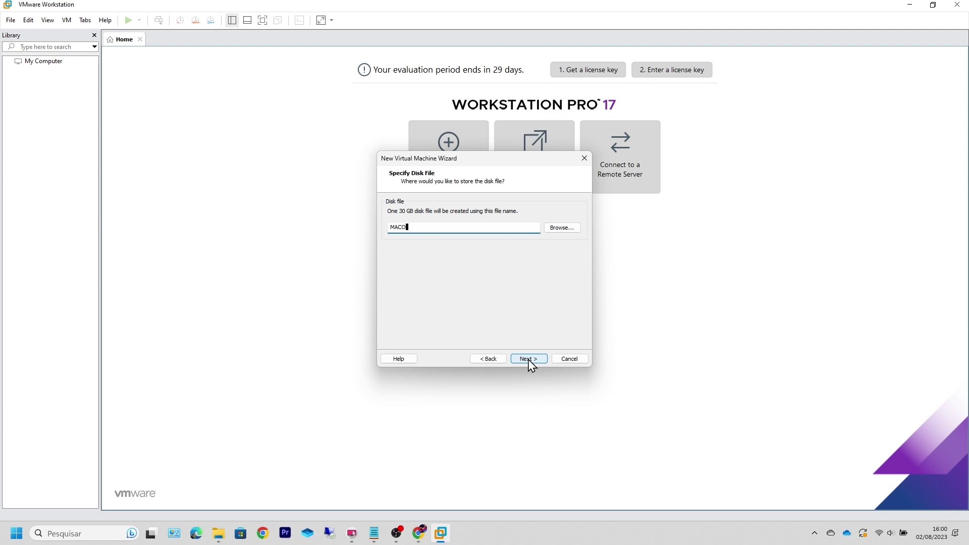
pyautogui.write('S 14')
pyautogui.click(530, 360)
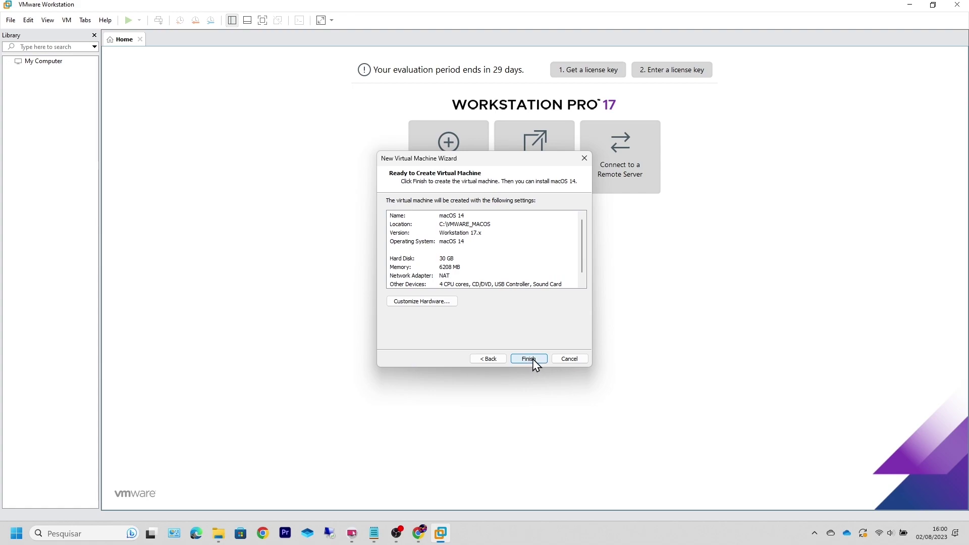
pyautogui.click(533, 360)
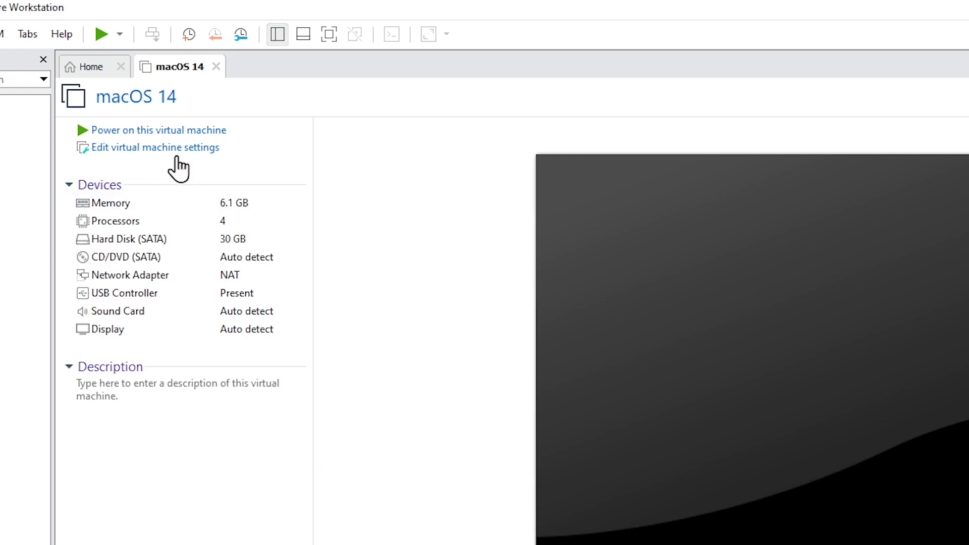
# Step: Set the macOS 14 VM's CD/DVD drive to use the Sonoma ISO from Downloads\MACOS14_ISO
pyautogui.click(162, 156)
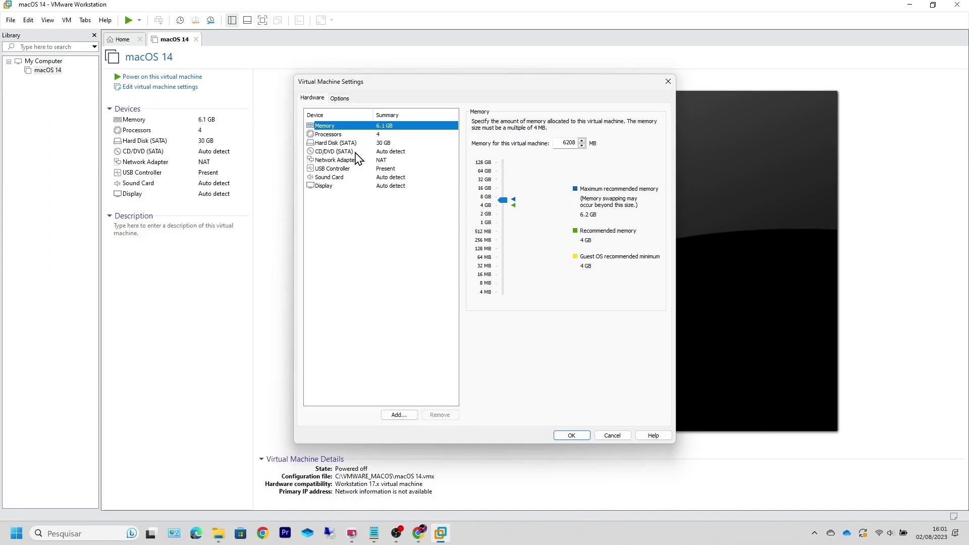
pyautogui.click(474, 257)
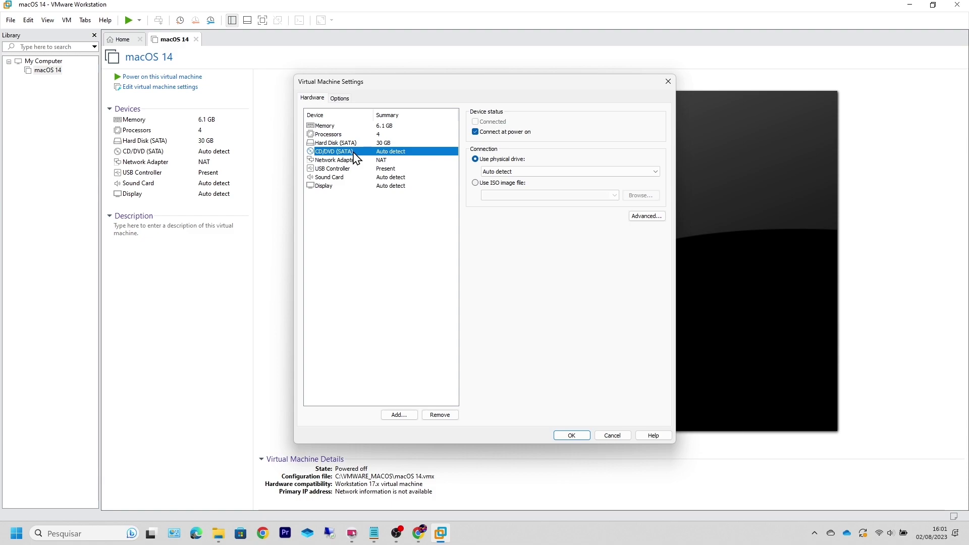
pyautogui.click(486, 8)
pyautogui.click(477, 185)
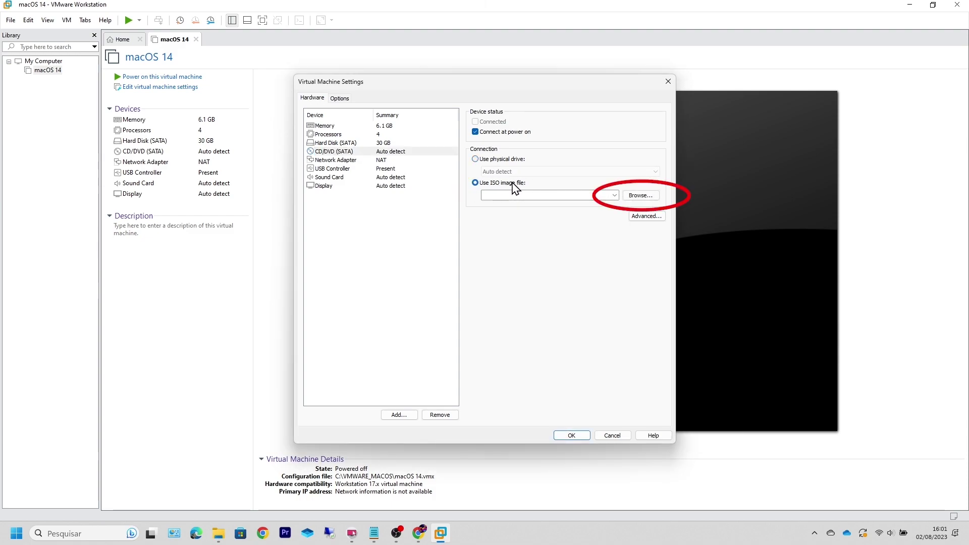
pyautogui.click(641, 195)
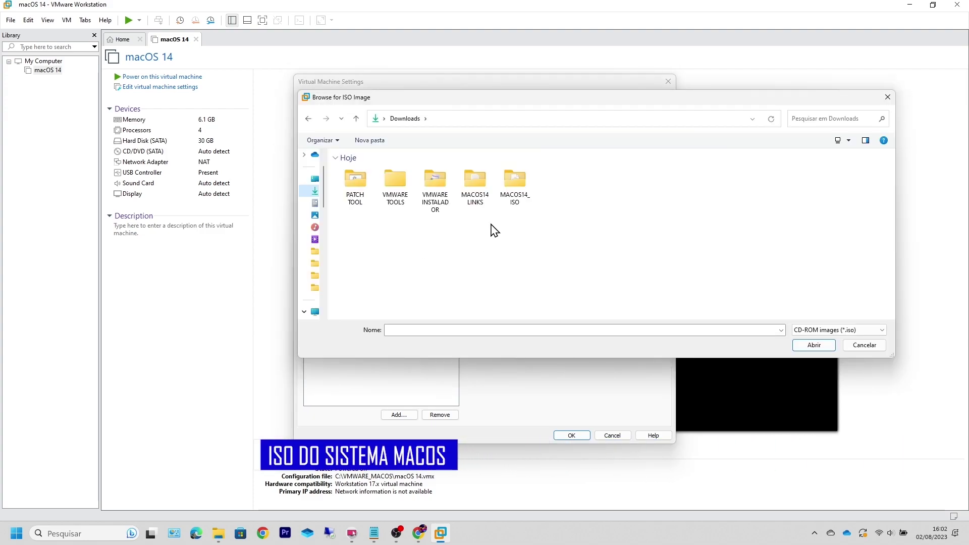
pyautogui.doubleClick(511, 195)
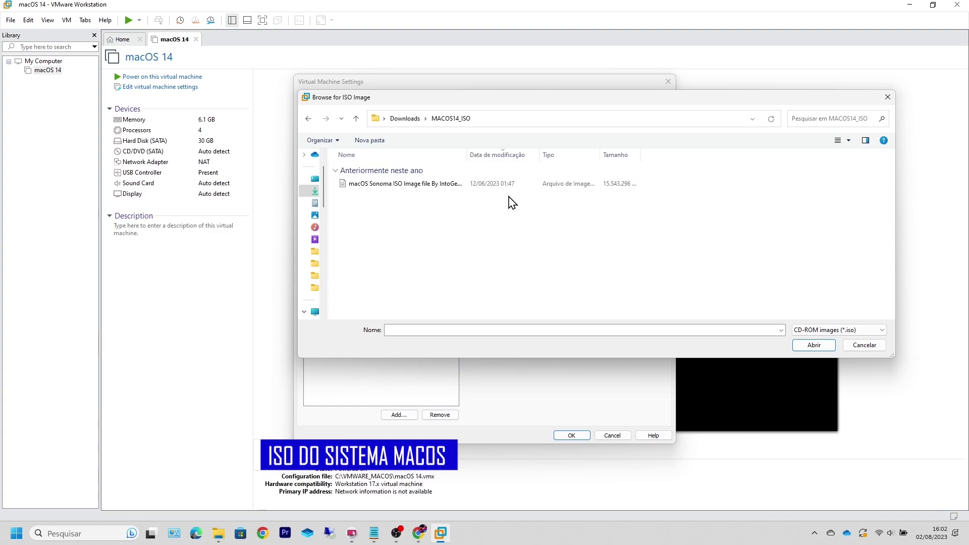
pyautogui.click(392, 186)
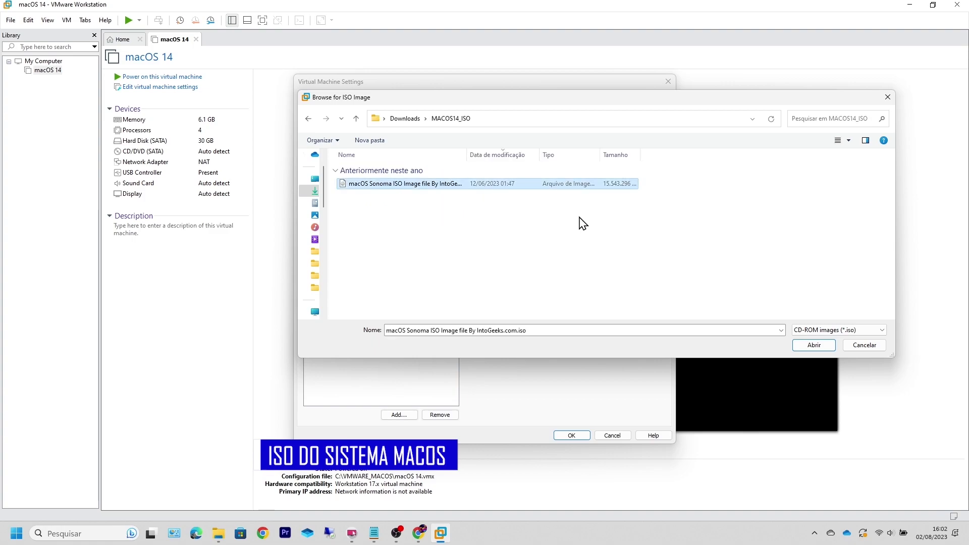
pyautogui.click(810, 346)
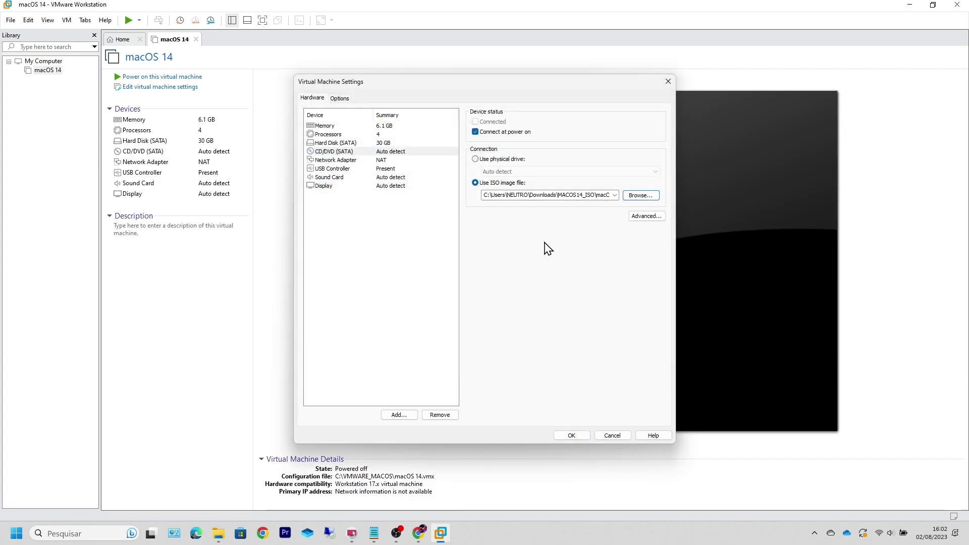
pyautogui.click(582, 437)
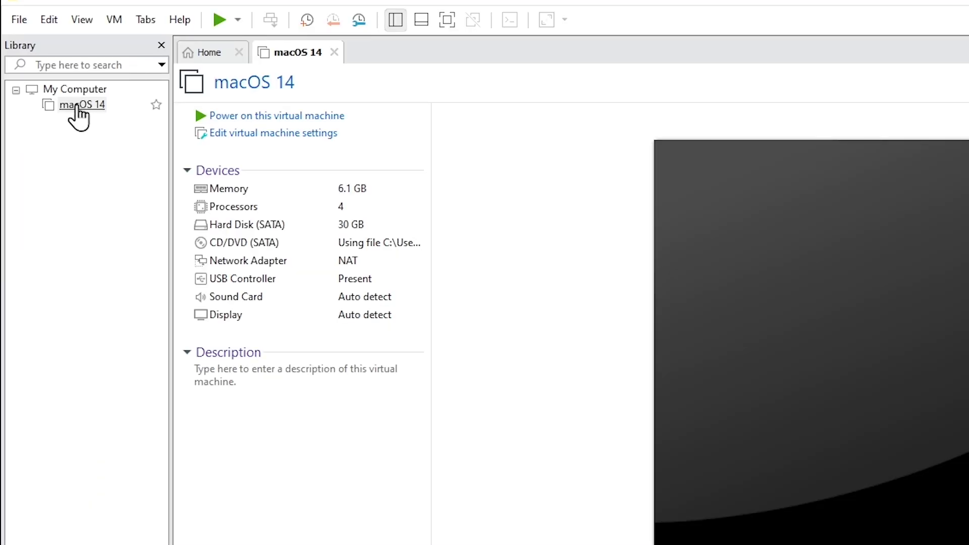
# Step: Open the VM's C:\VMWARE_MACOS folder and open macOS 14.vmx in Bloco de notas
pyautogui.rightClick(45, 70)
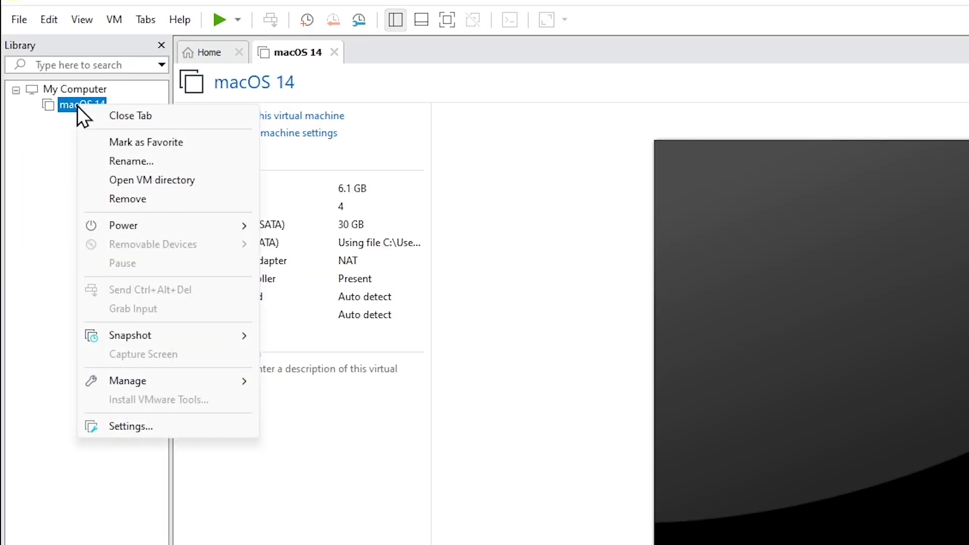
pyautogui.click(171, 180)
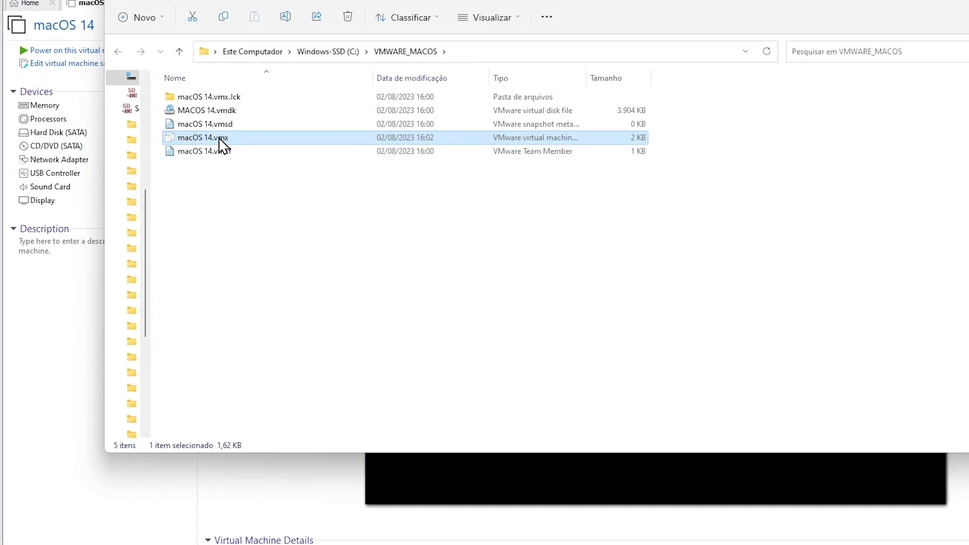
pyautogui.doubleClick(217, 137)
pyautogui.rightClick(197, 134)
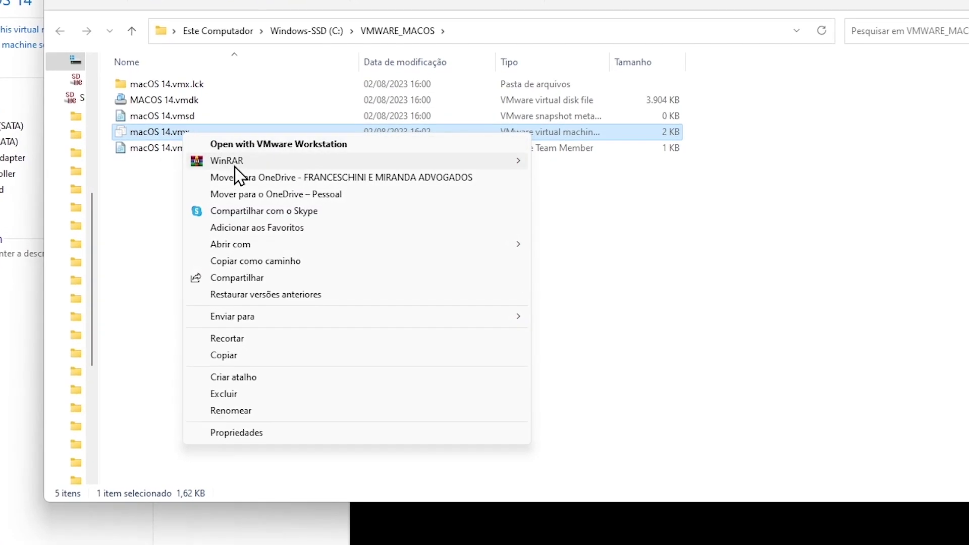
pyautogui.moveTo(510, 246)
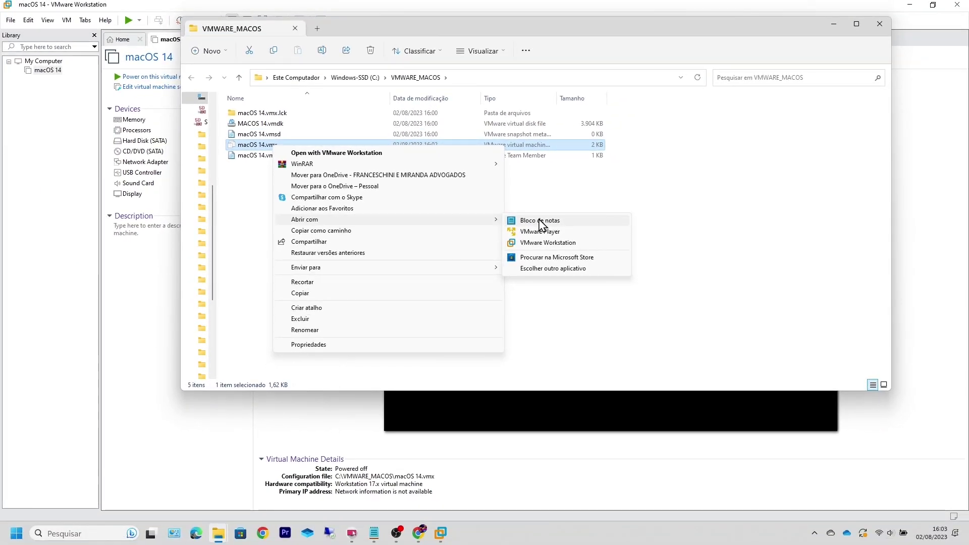
pyautogui.click(567, 237)
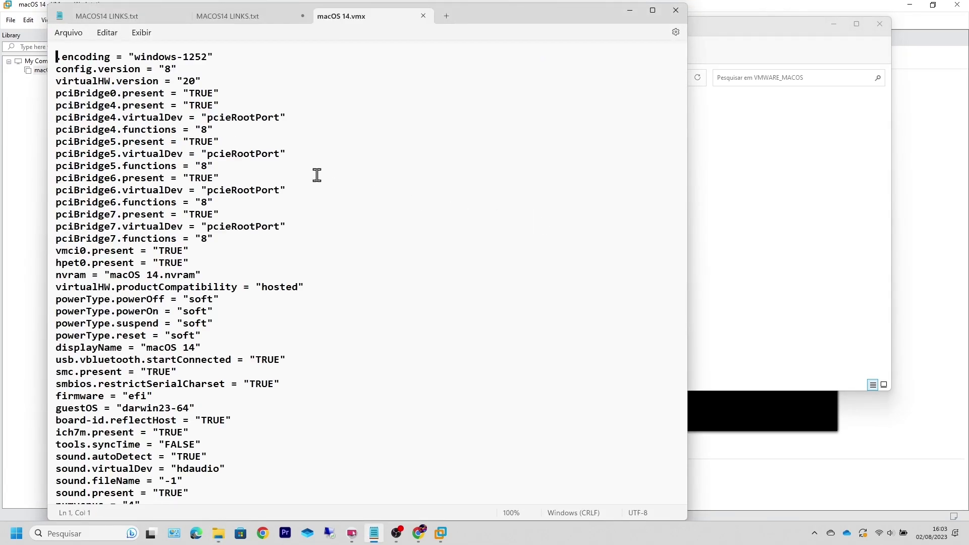
# Step: Copy smc.version = "0" from MACOS14 LINKS and paste it as the vmx's last line
pyautogui.click(228, 16)
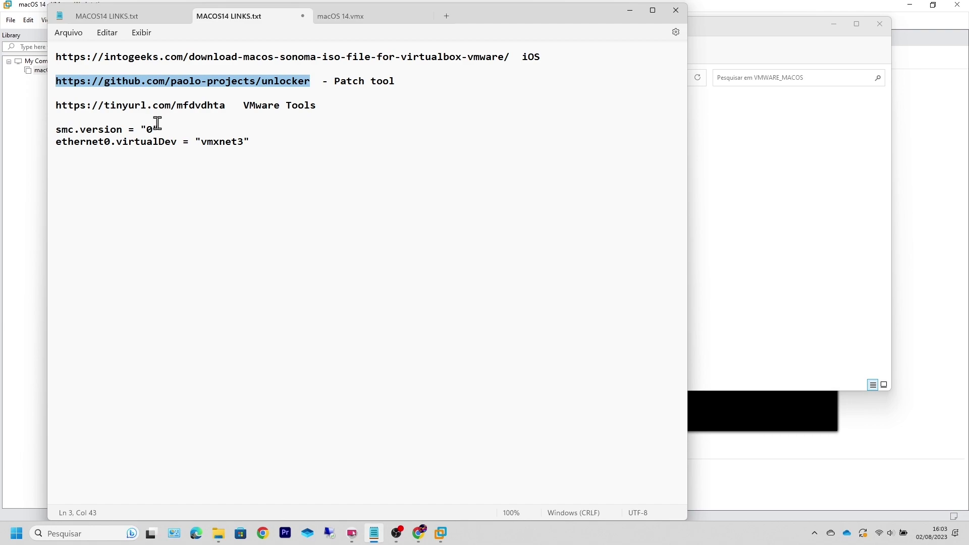
pyautogui.moveTo(168, 130); pyautogui.dragTo(56, 129)
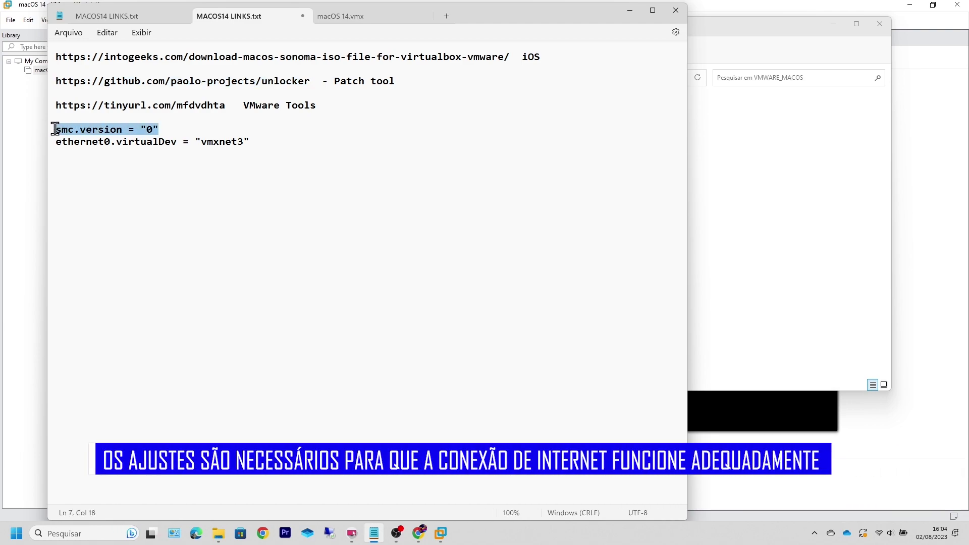
pyautogui.rightClick(107, 130)
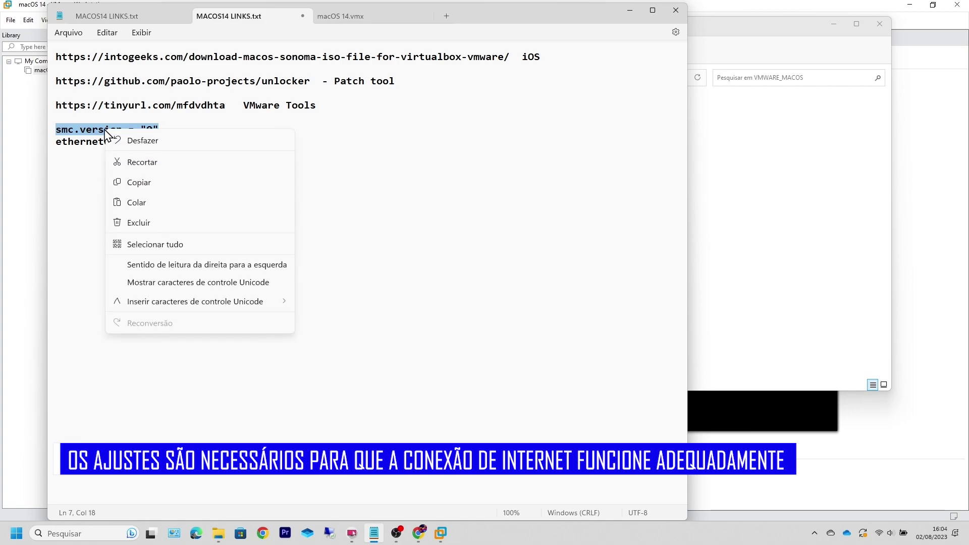
pyautogui.click(146, 185)
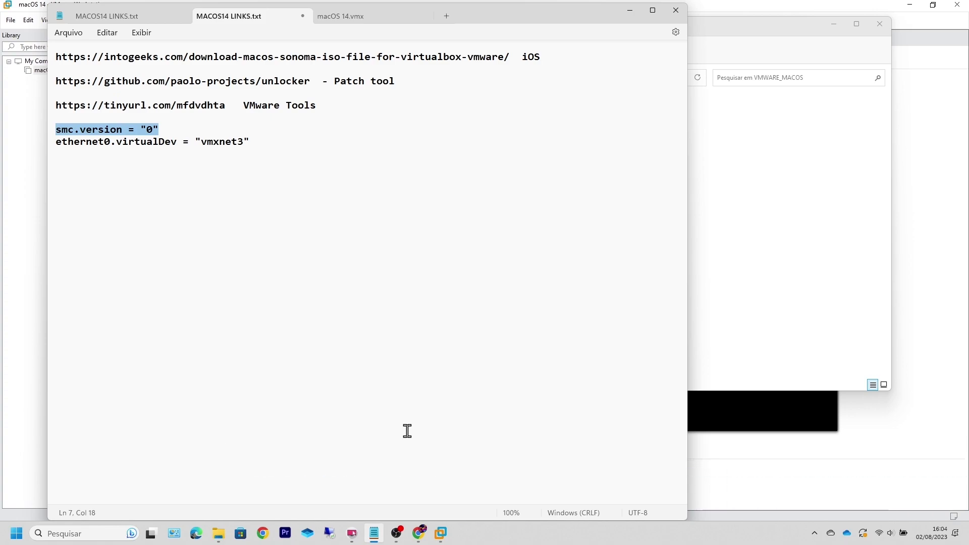
pyautogui.moveTo(376, 534)
pyautogui.click(353, 16)
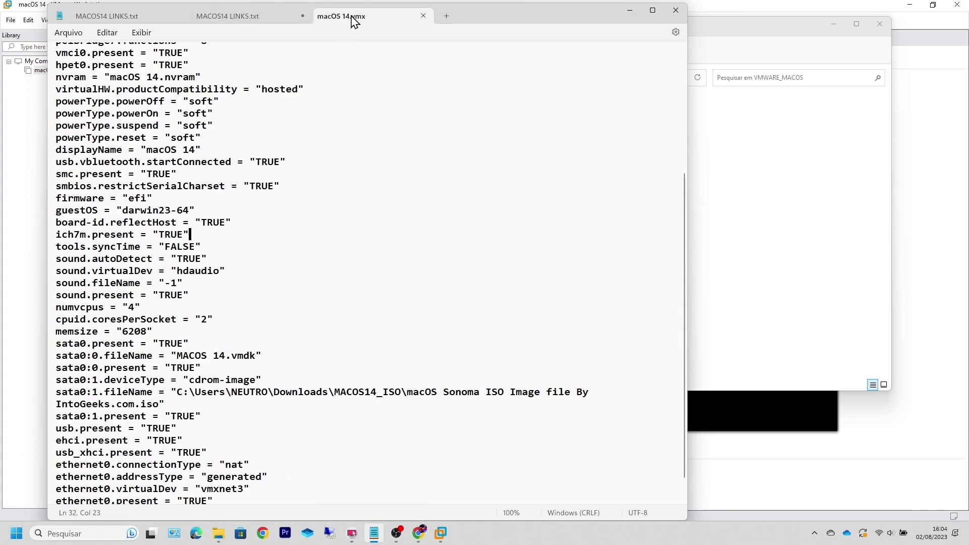
pyautogui.scroll(-1, 214, 345)
pyautogui.click(221, 488)
pyautogui.press('Return')
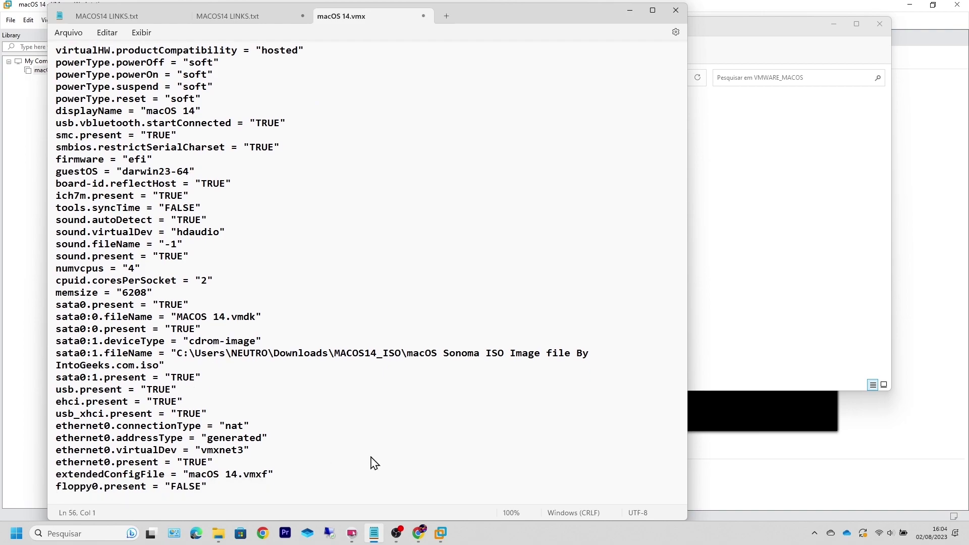
pyautogui.rightClick(309, 491)
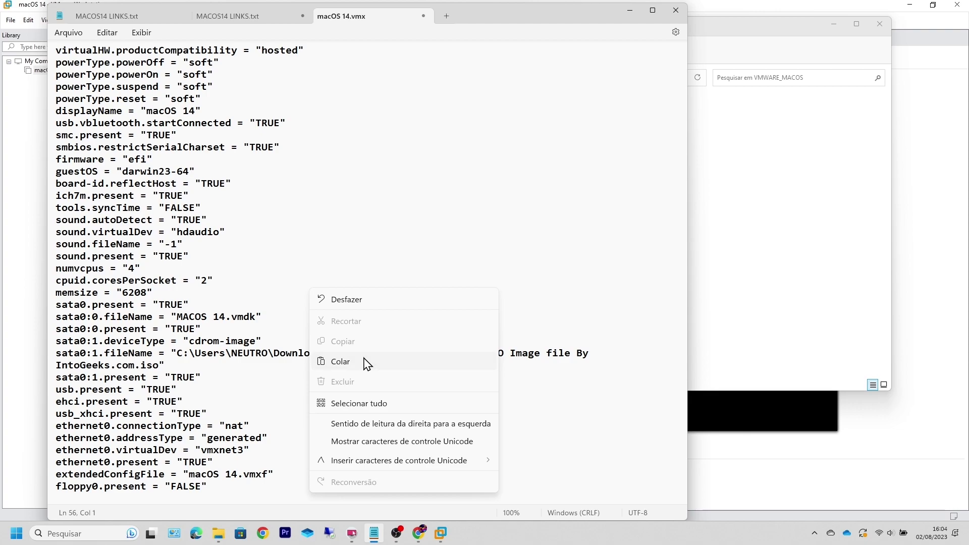
pyautogui.click(341, 361)
pyautogui.moveTo(158, 486); pyautogui.dragTo(60, 486)
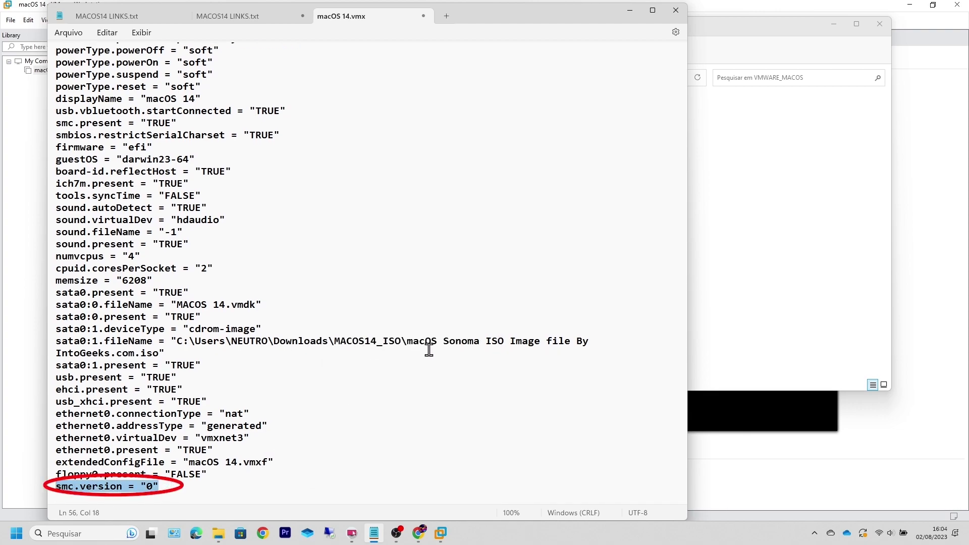
# Step: Confirm ethernet0.virtualDev is vmxnet3 in the vmx, then save the file
pyautogui.click(236, 20)
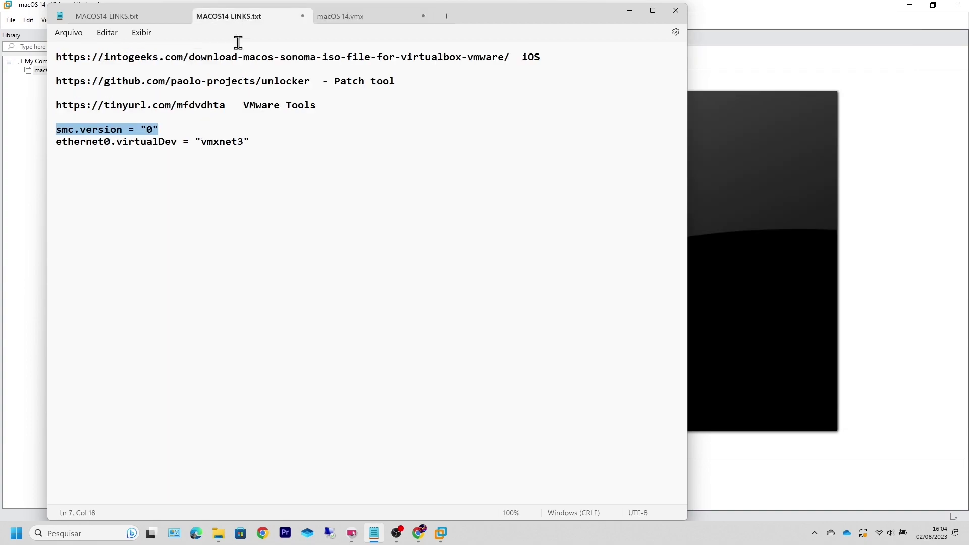
pyautogui.moveTo(250, 141); pyautogui.dragTo(52, 144)
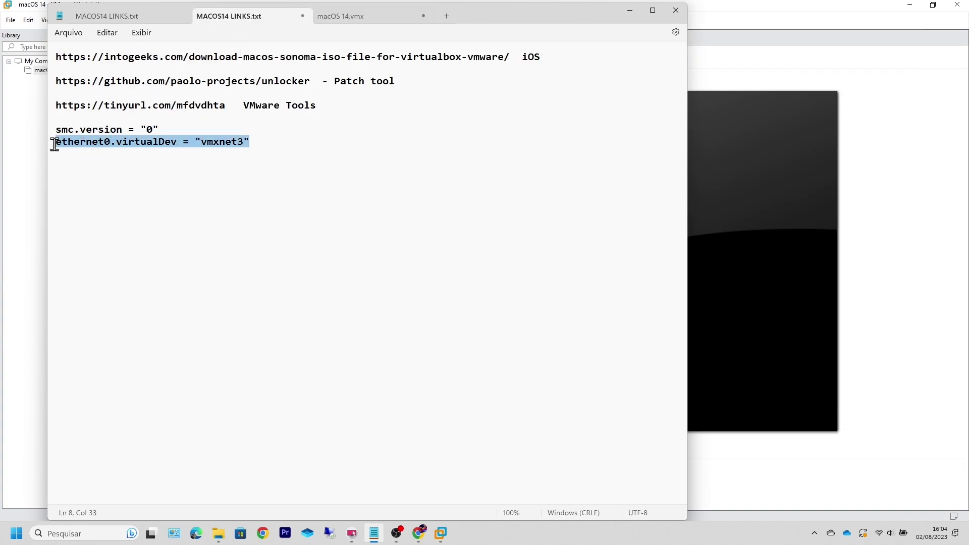
pyautogui.click(250, 167)
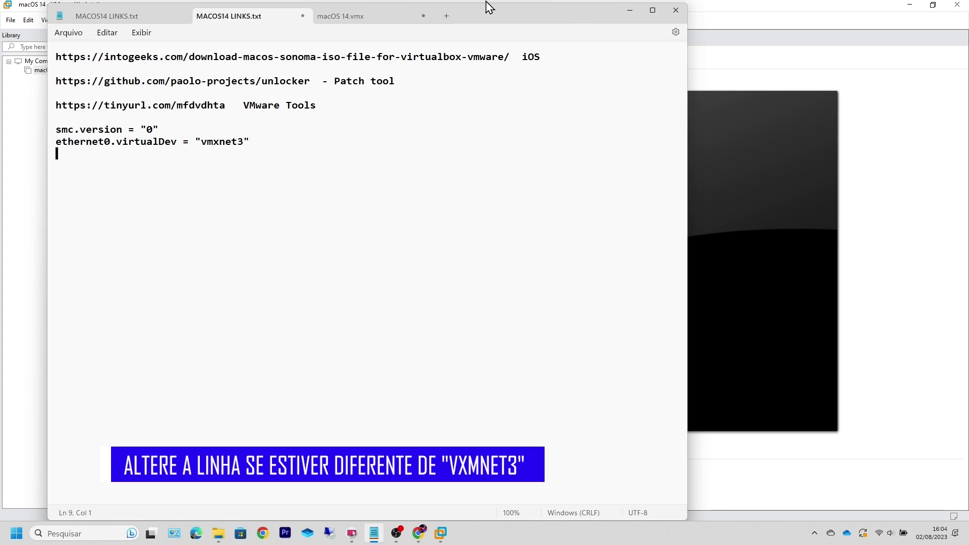
pyautogui.click(349, 18)
pyautogui.moveTo(249, 438); pyautogui.dragTo(53, 438)
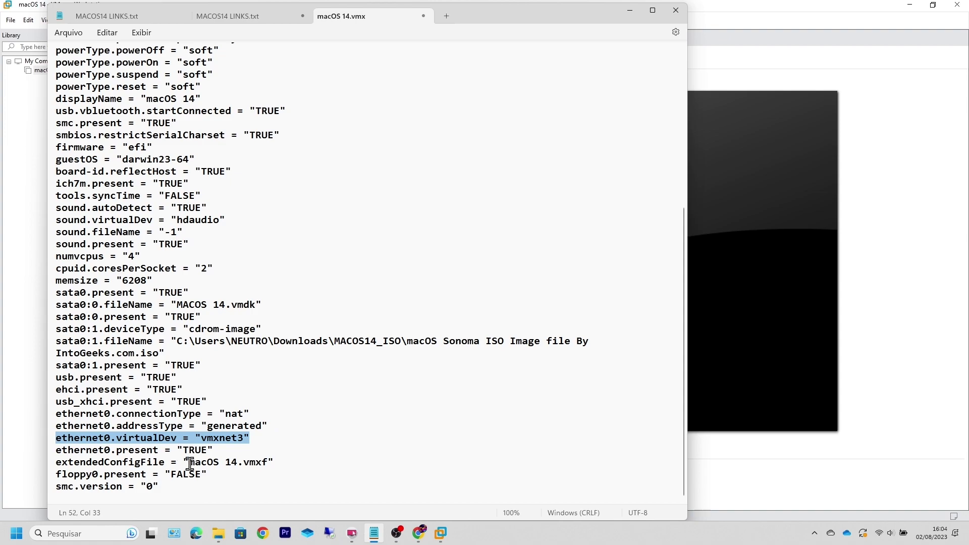
pyautogui.click(240, 439)
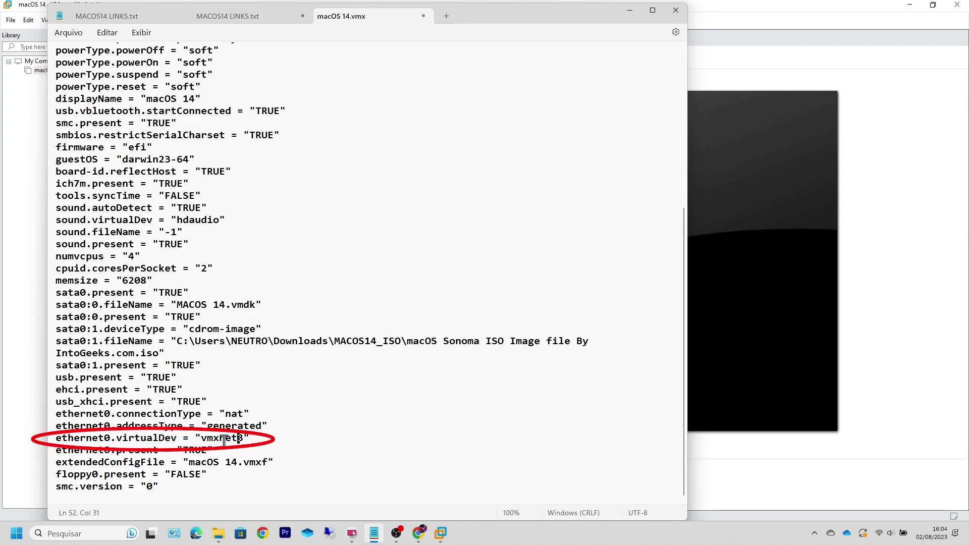
pyautogui.click(69, 33)
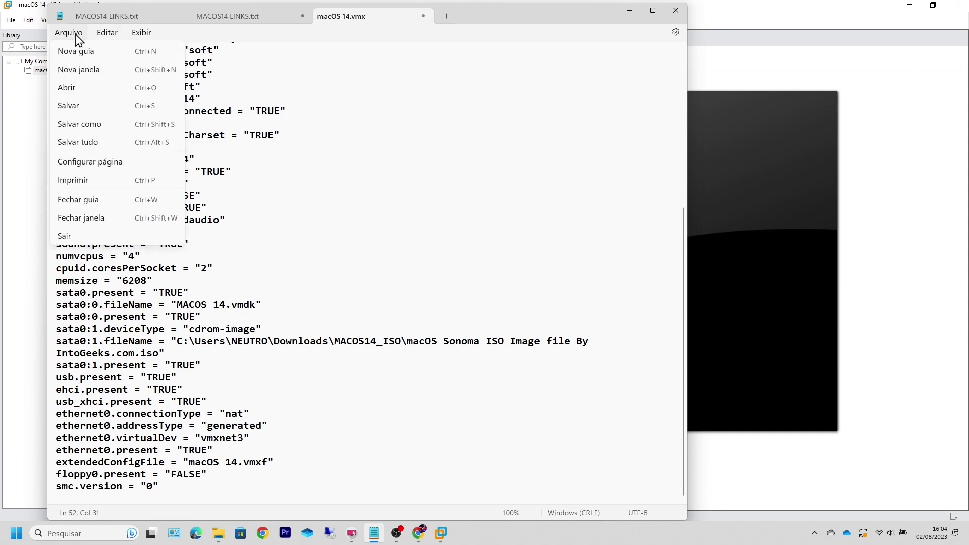
pyautogui.click(69, 106)
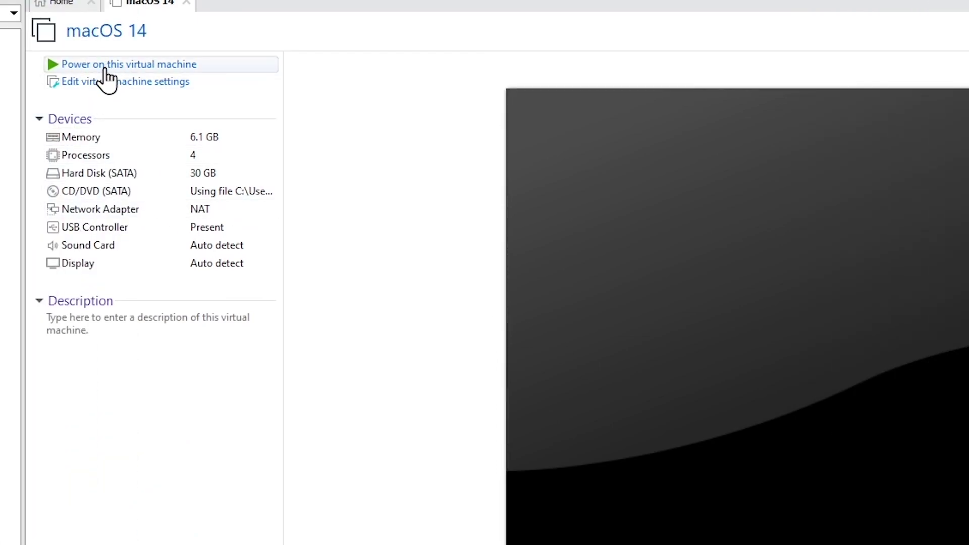
# Step: Power on the macOS 14 VM and dismiss the side-channel mitigations hint
pyautogui.click(107, 68)
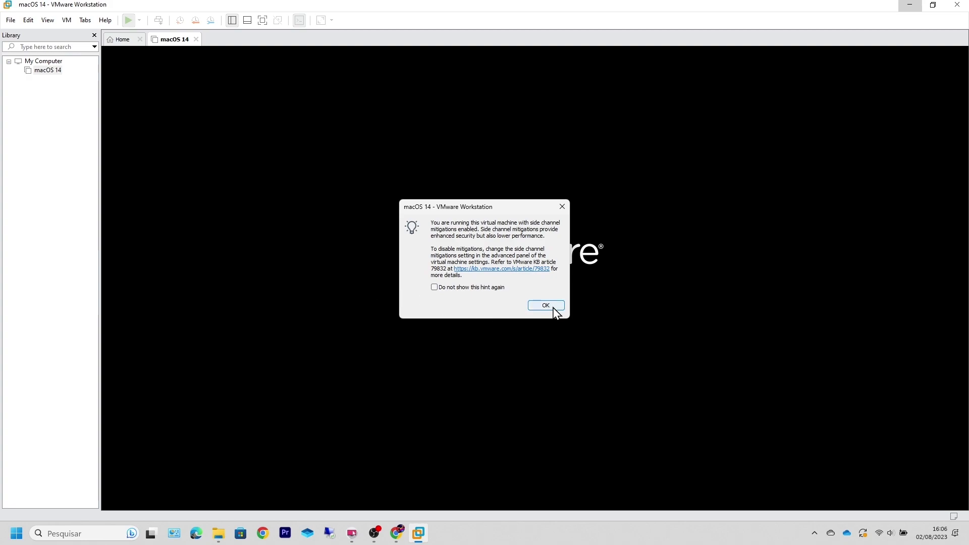
pyautogui.click(549, 308)
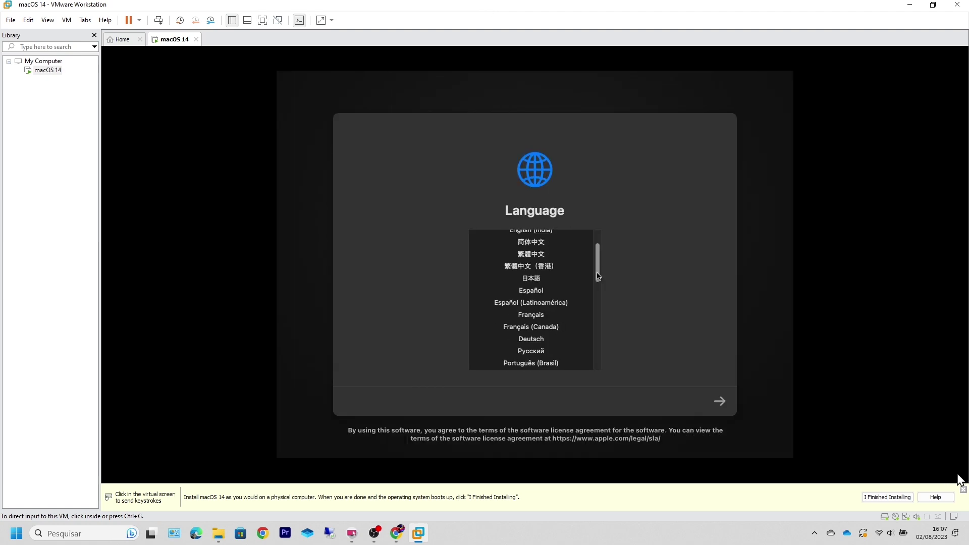
# Step: Choose Português (Brasil) as the macOS language and continue to Recuperação
pyautogui.click(959, 474)
pyautogui.scroll(-3, 597, 283)
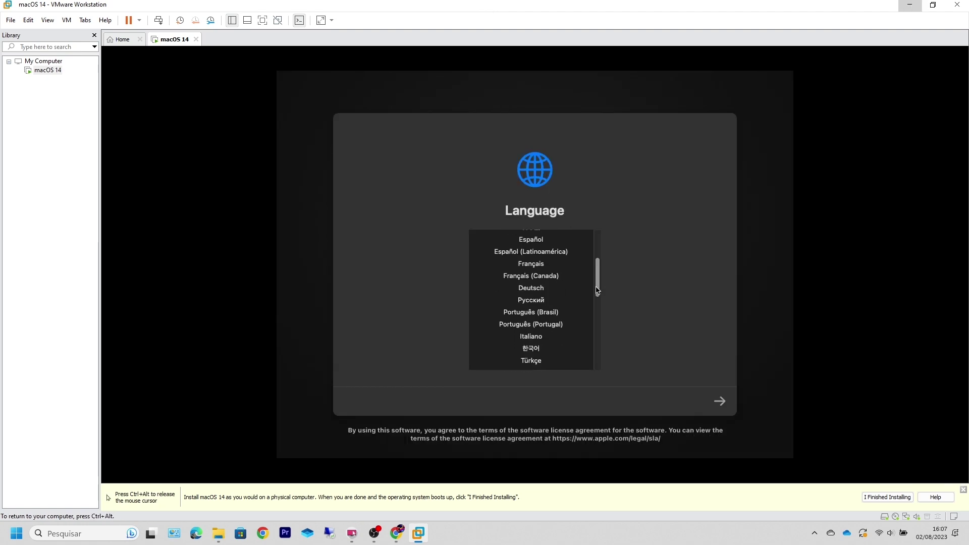
pyautogui.click(544, 301)
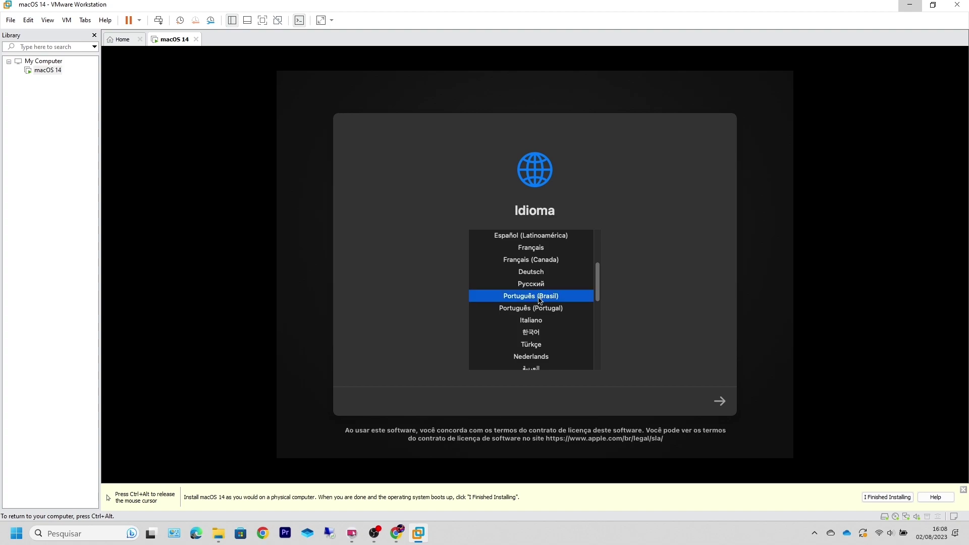
pyautogui.click(720, 404)
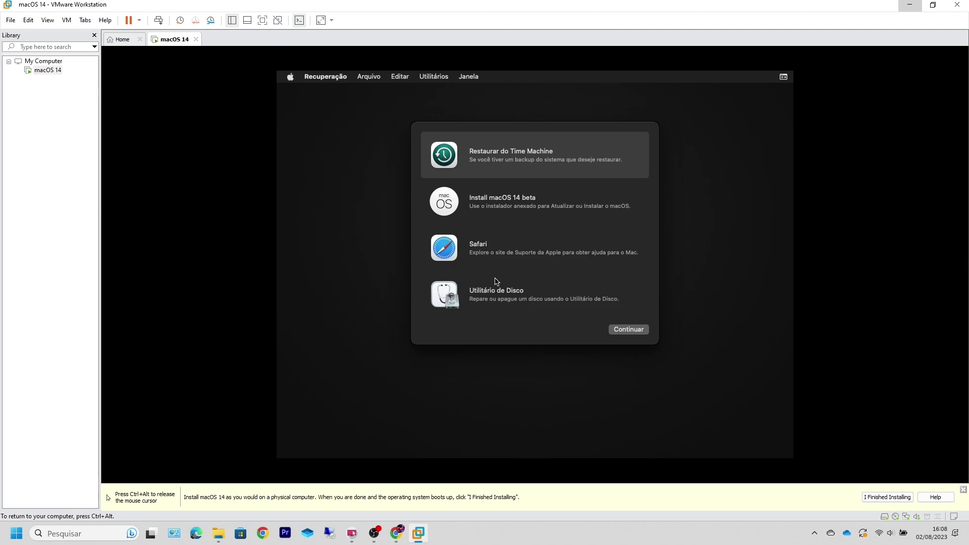
# Step: Launch Utilitário de Disco, select the 32.21 GB VMware Virtual SATA drive, and choose Apagar
pyautogui.click(457, 291)
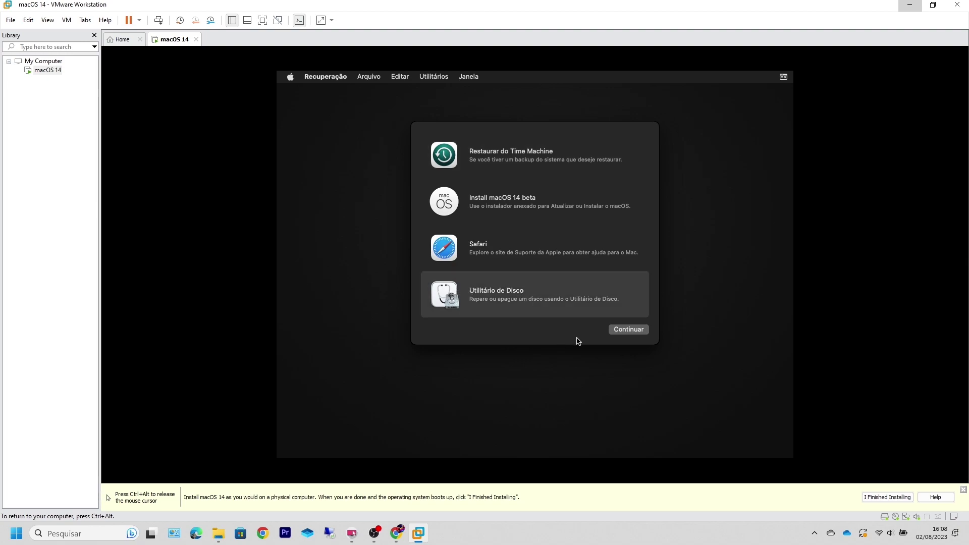
pyautogui.click(625, 332)
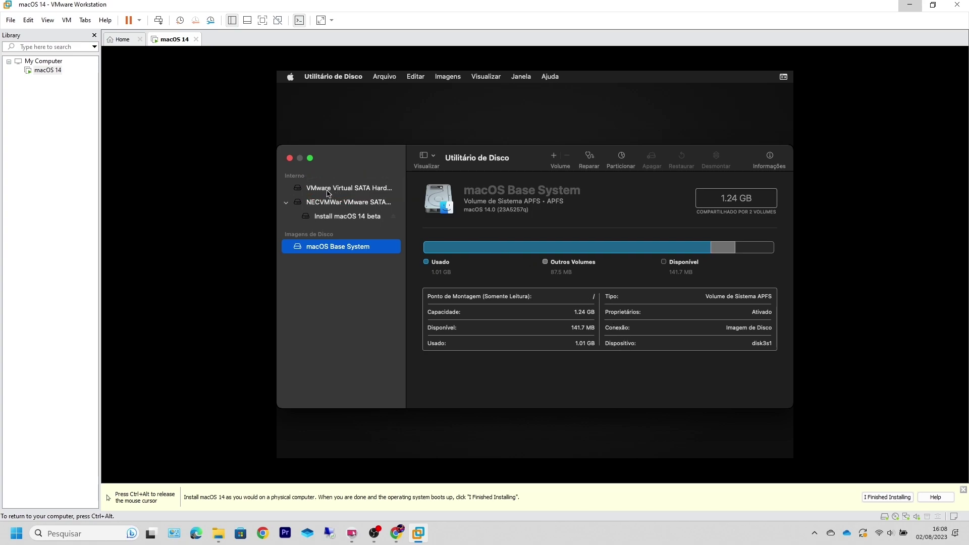
pyautogui.click(354, 190)
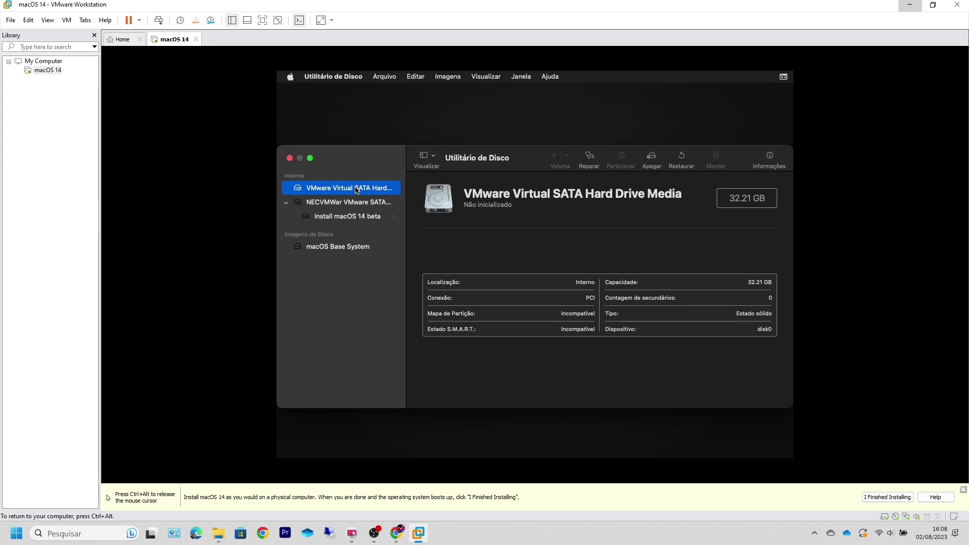
pyautogui.click(650, 162)
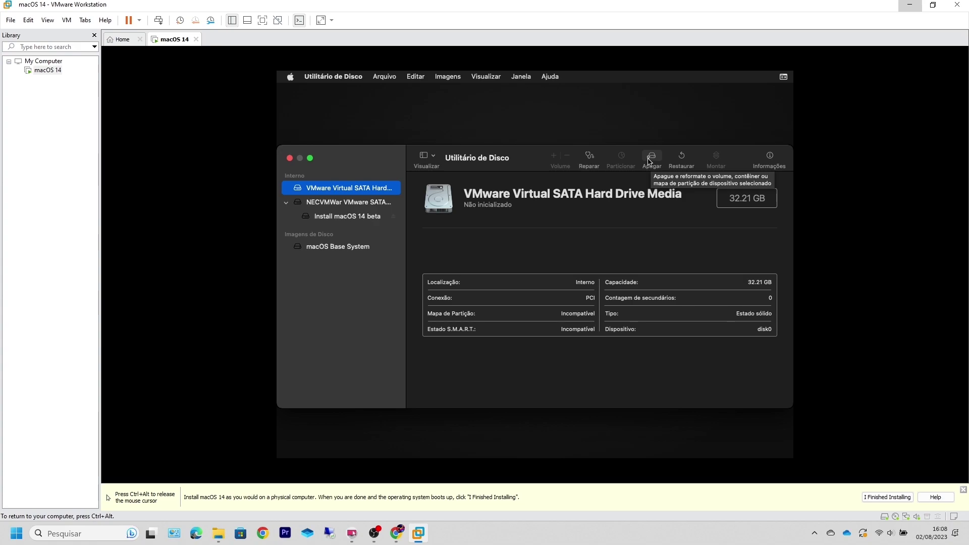
# Step: Erase the drive as an APFS volume named SONOMA and close the completion notice
pyautogui.click(647, 161)
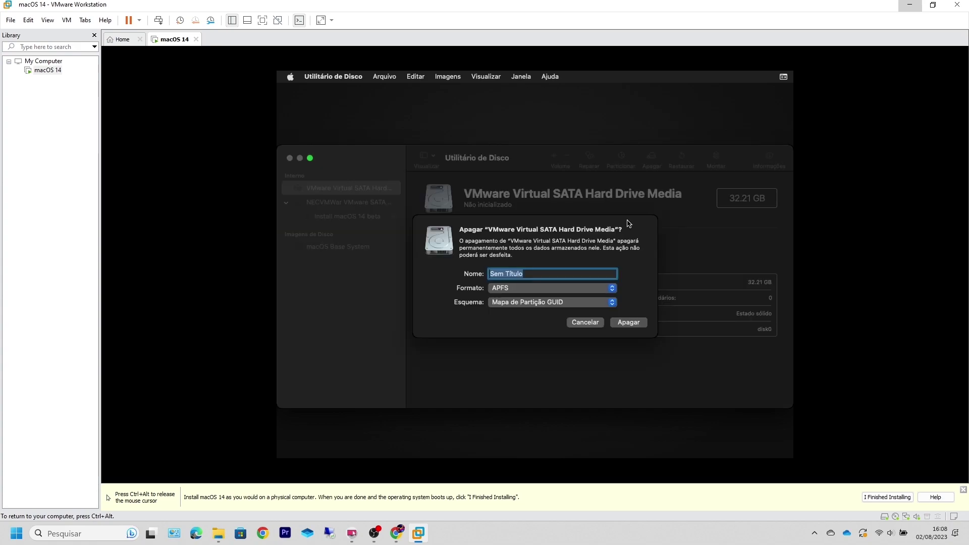
pyautogui.write('SONOMA')
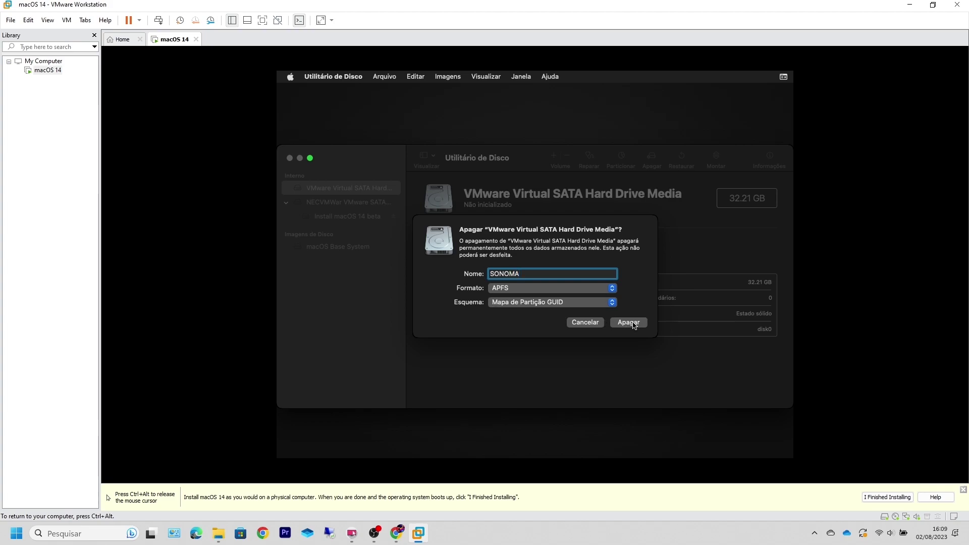
pyautogui.click(531, 291)
pyautogui.click(502, 291)
pyautogui.click(628, 323)
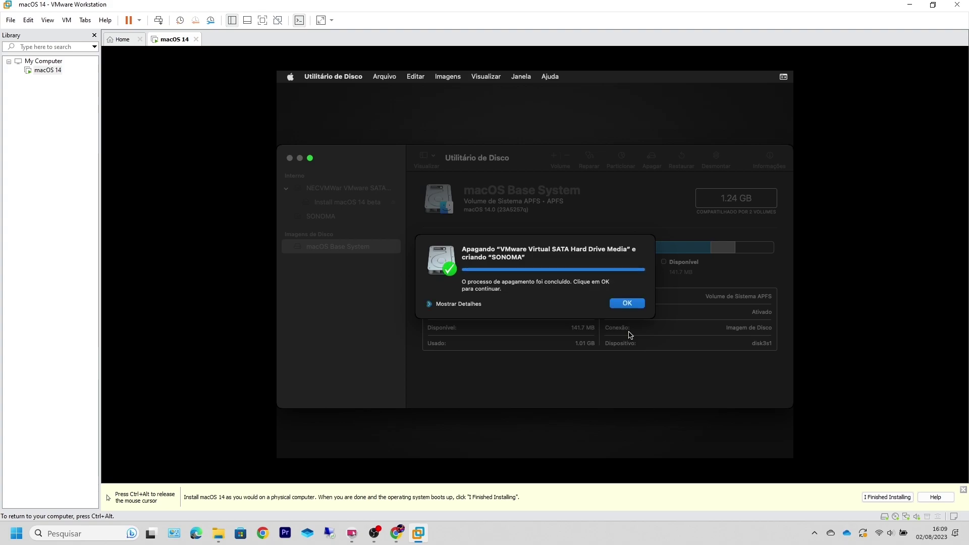
pyautogui.hotkey('ctrl', 'alt')
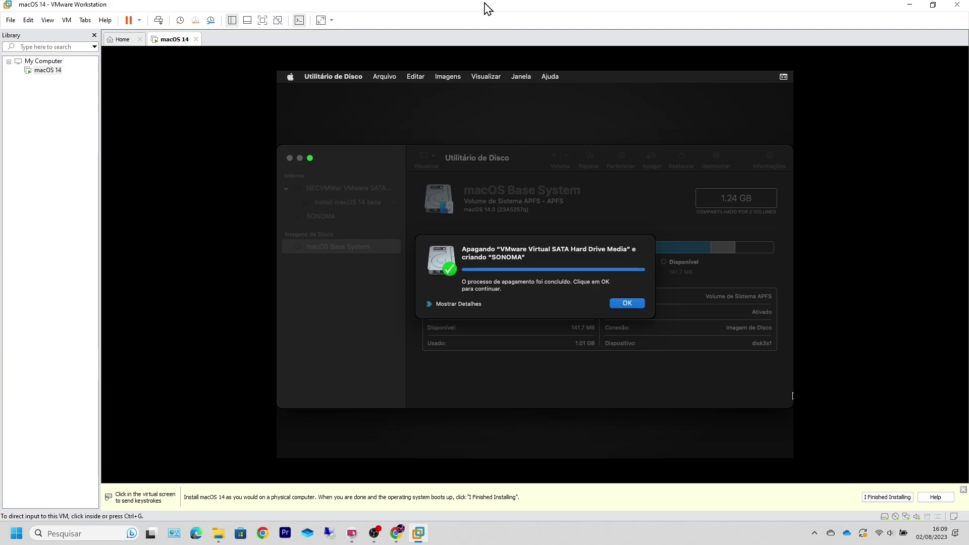
pyautogui.click(628, 308)
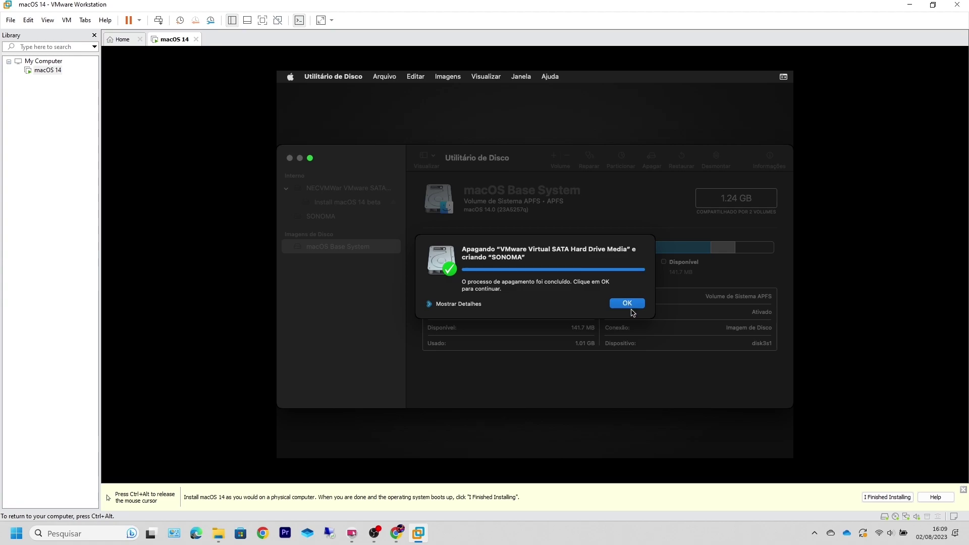
pyautogui.click(630, 305)
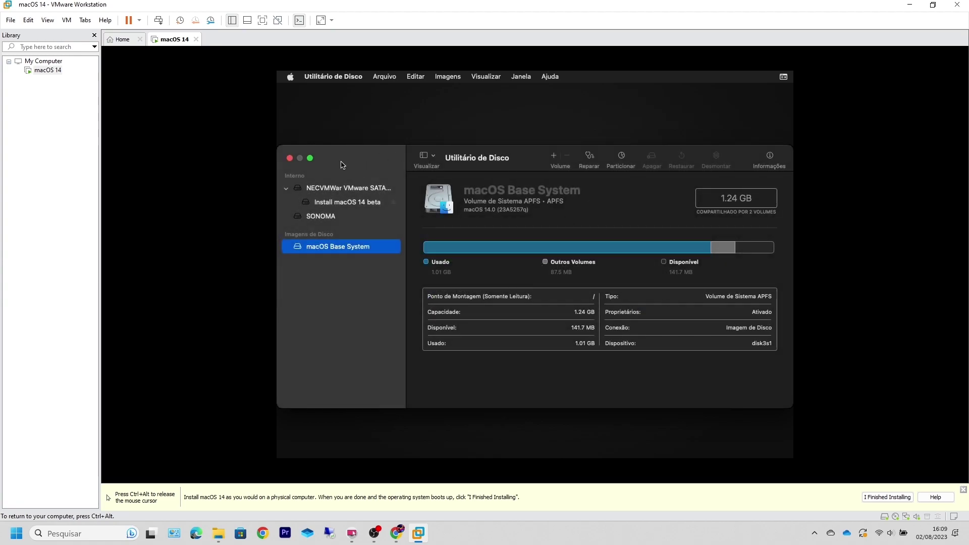
# Step: Quit Disk Utility and launch the Install macOS 14 beta installer
pyautogui.click(290, 159)
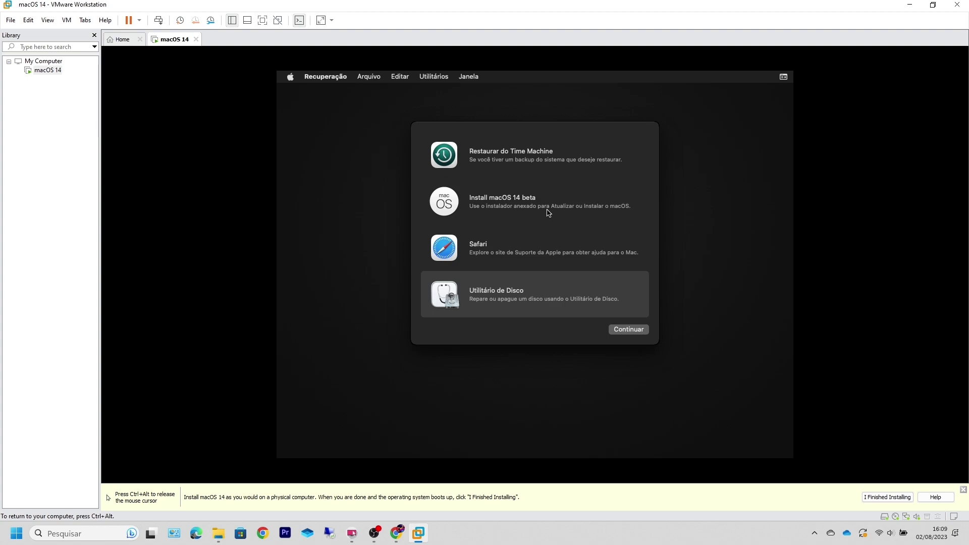
pyautogui.click(472, 202)
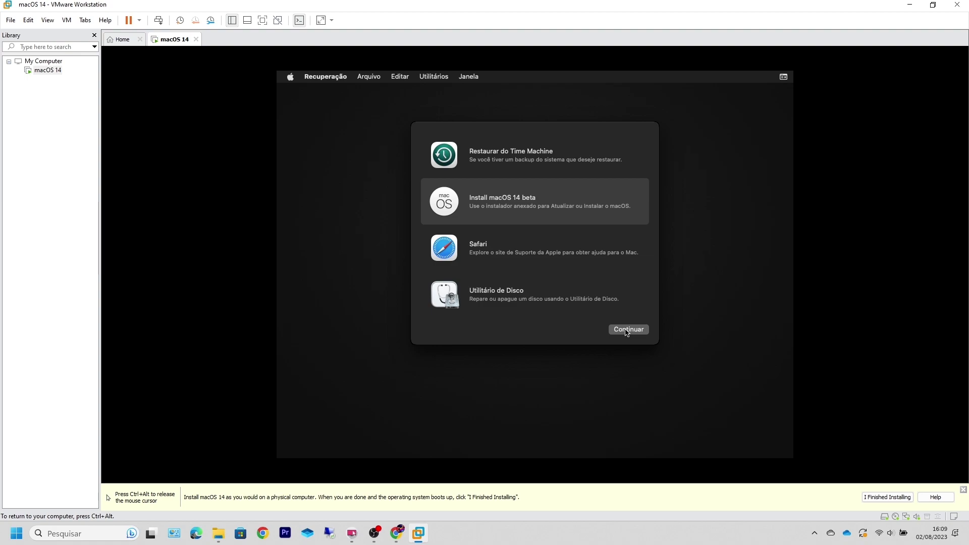
pyautogui.click(628, 330)
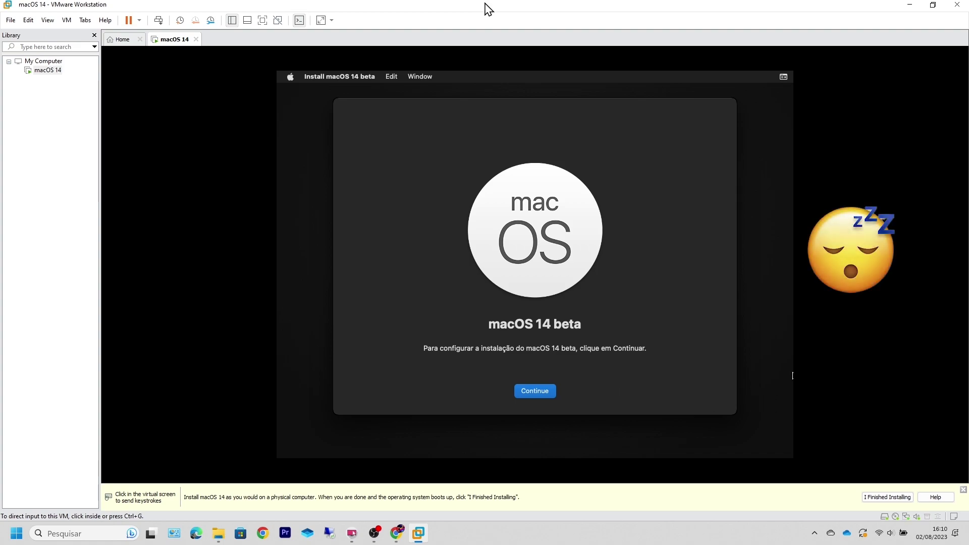
# Step: Accept the license, pick SONOMA as the target disk, and start the installation
pyautogui.click(626, 393)
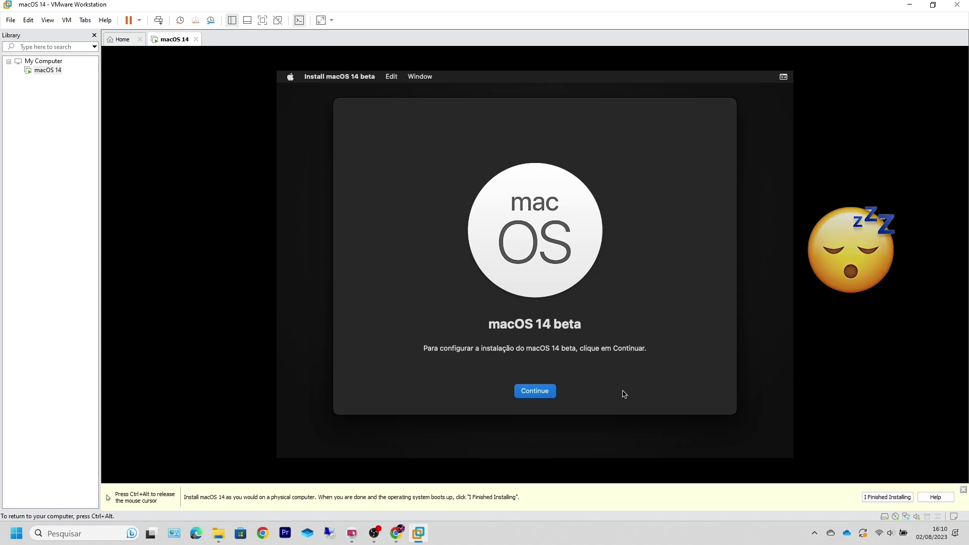
pyautogui.click(550, 393)
pyautogui.click(555, 391)
pyautogui.click(569, 291)
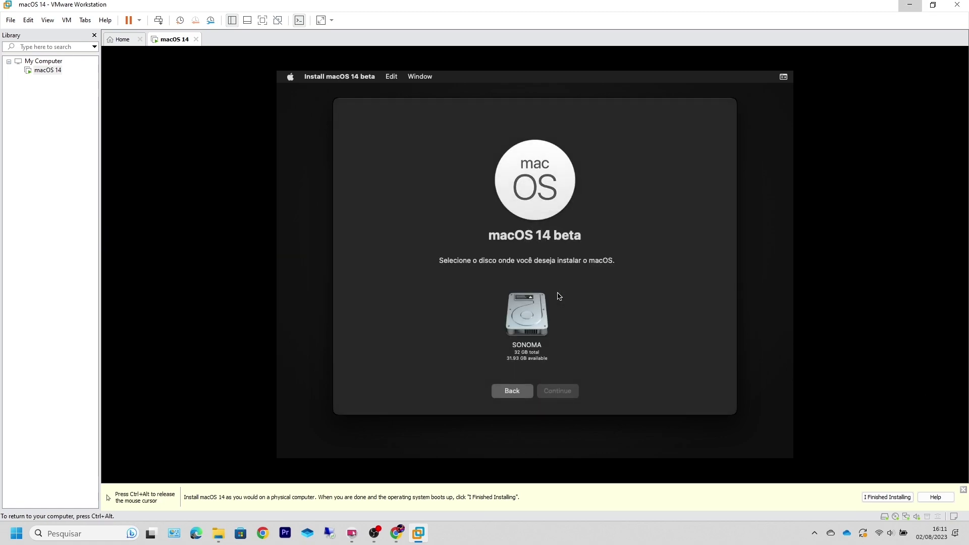
pyautogui.click(534, 313)
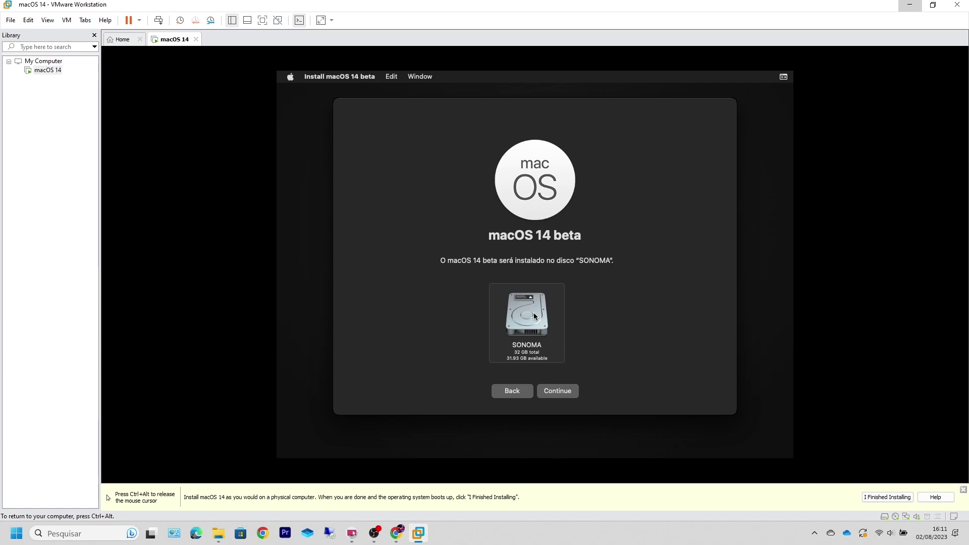
pyautogui.click(564, 393)
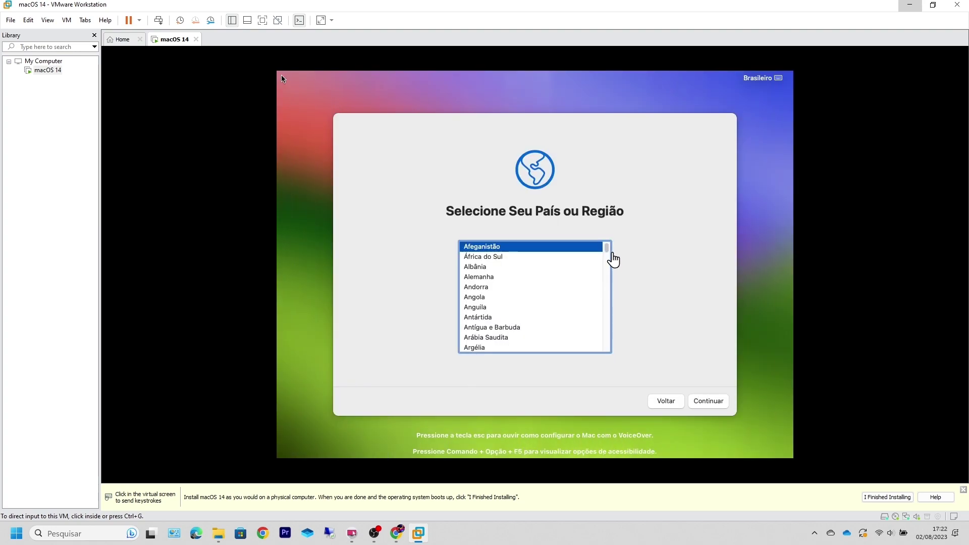
# Step: Set the region to Brasil, keep default language settings, and skip accessibility options
pyautogui.click(280, 75)
pyautogui.write('brasil')
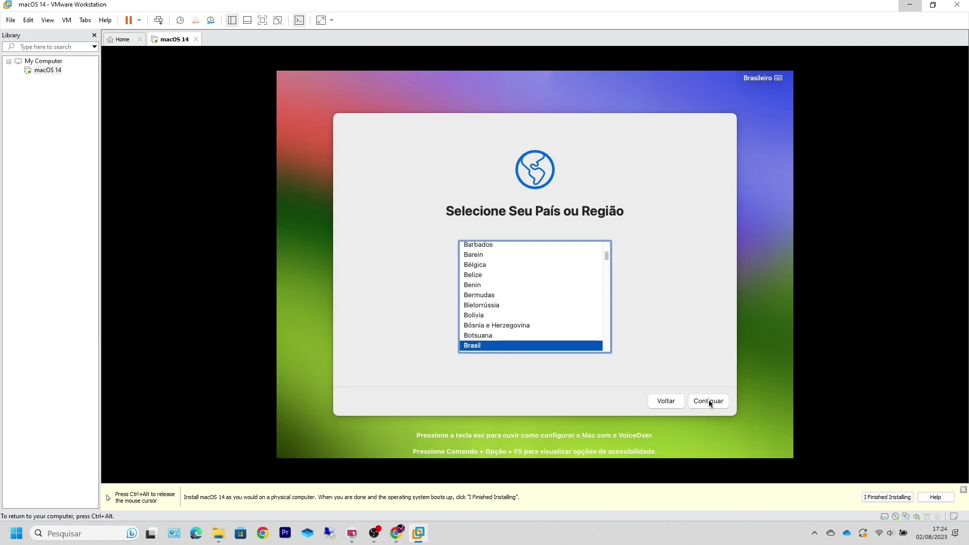
pyautogui.click(708, 400)
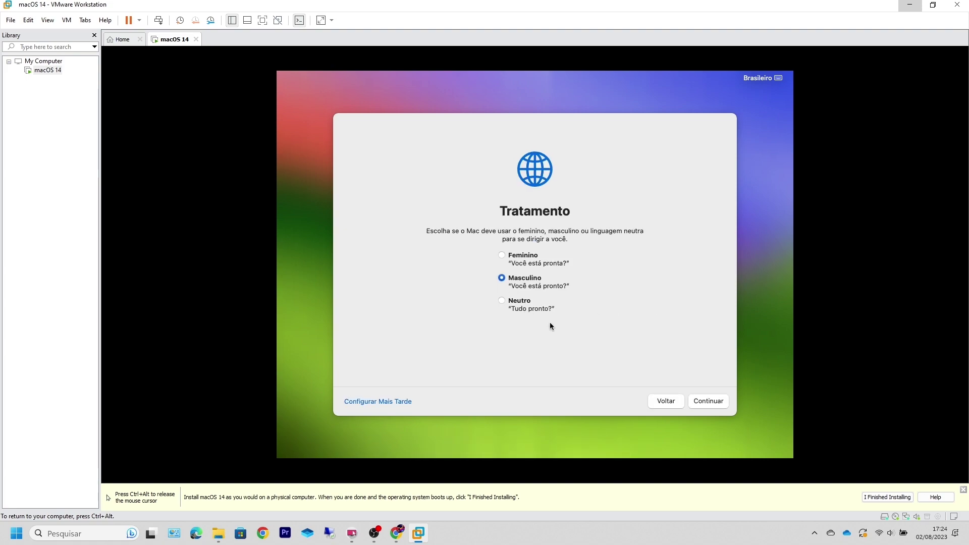
pyautogui.click(700, 401)
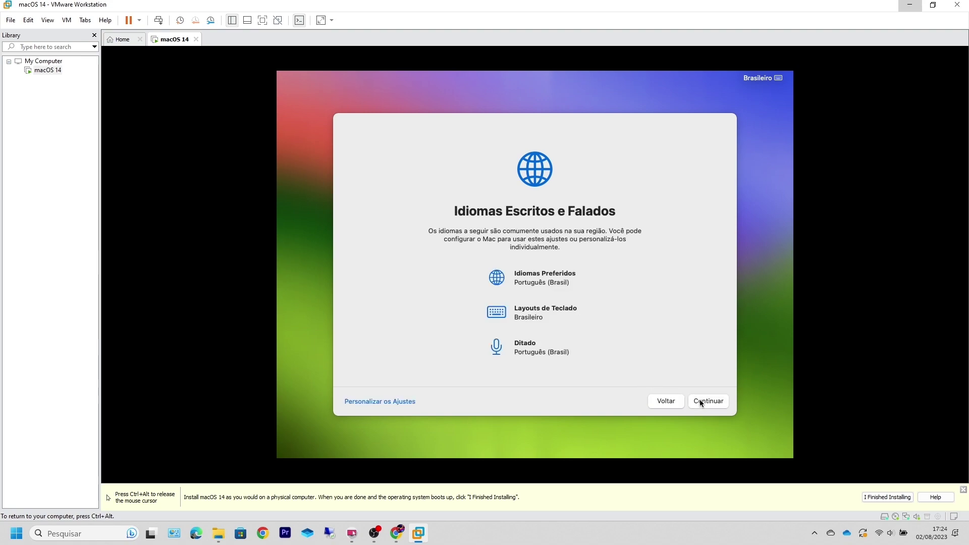
pyautogui.click(700, 402)
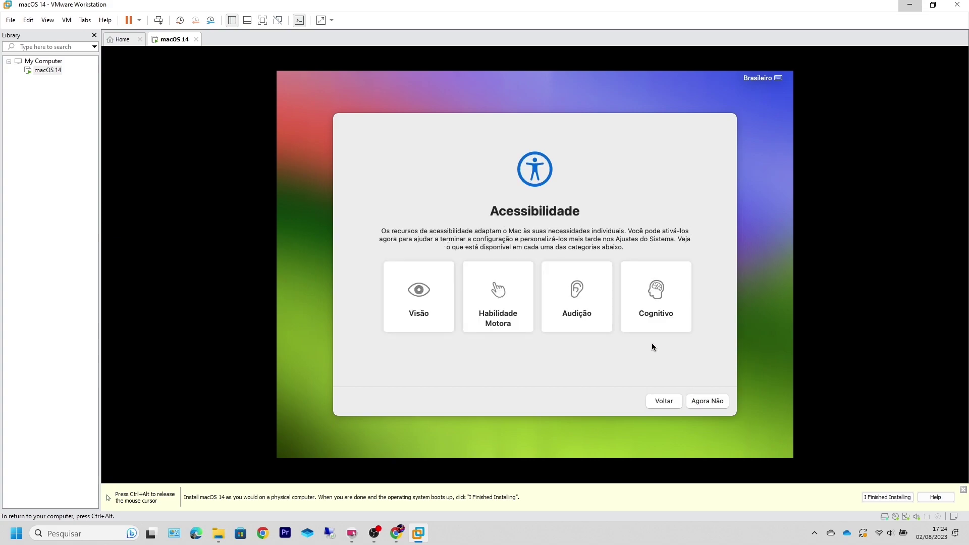
pyautogui.click(702, 403)
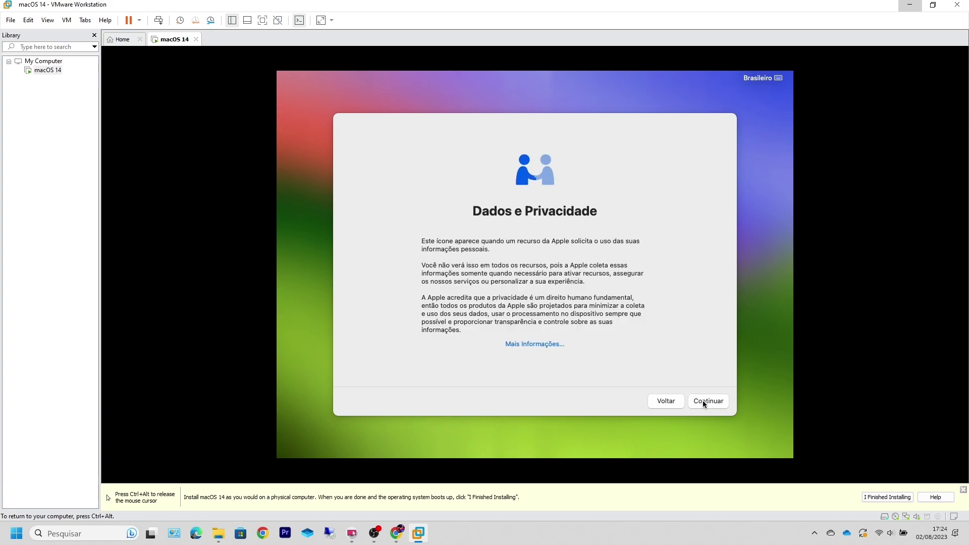
pyautogui.click(702, 400)
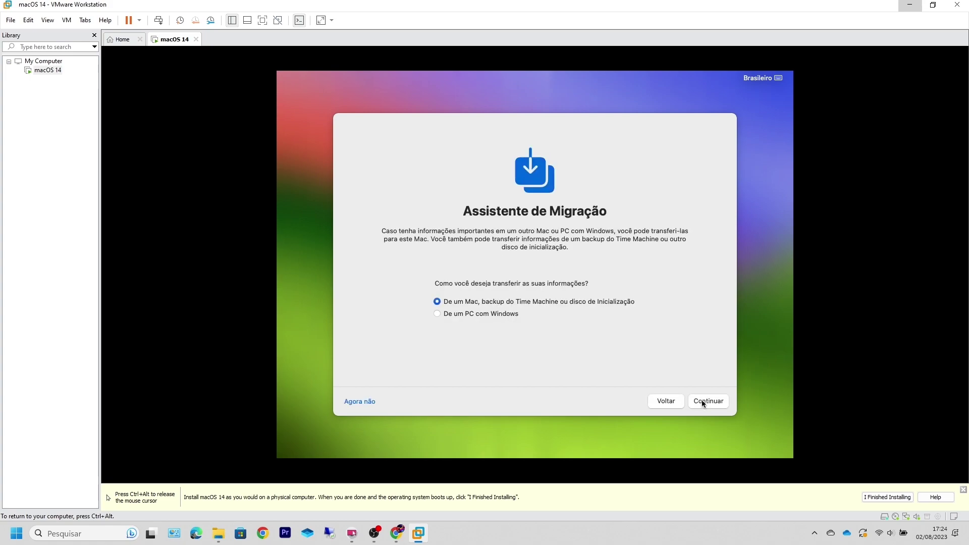
# Step: Skip data migration and Apple ID sign-in, then accept the macOS license terms
pyautogui.click(367, 402)
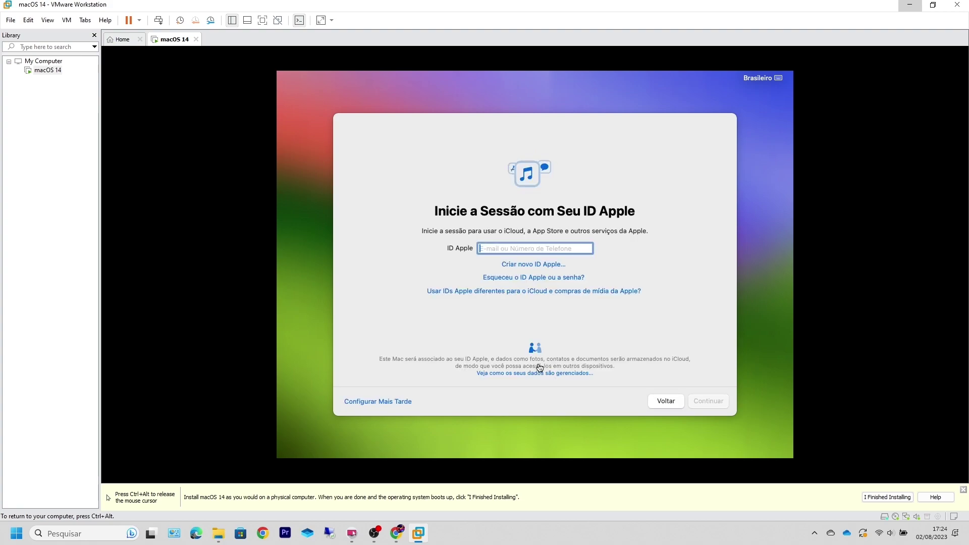
pyautogui.click(377, 401)
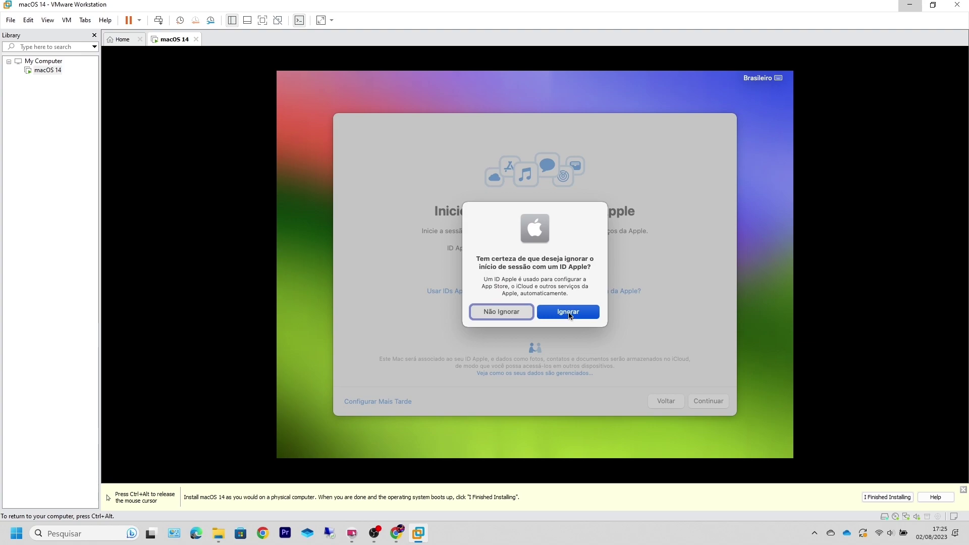
pyautogui.click(569, 314)
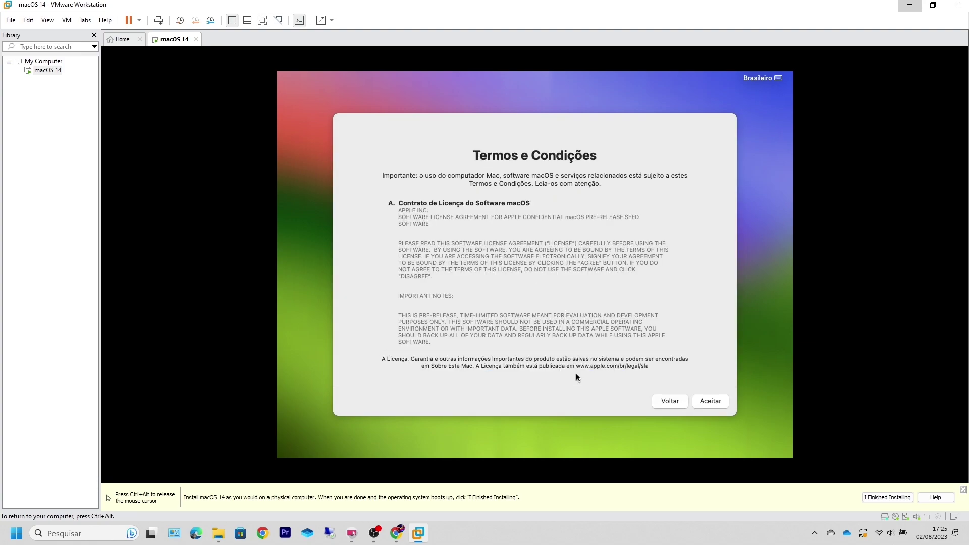
pyautogui.click(710, 399)
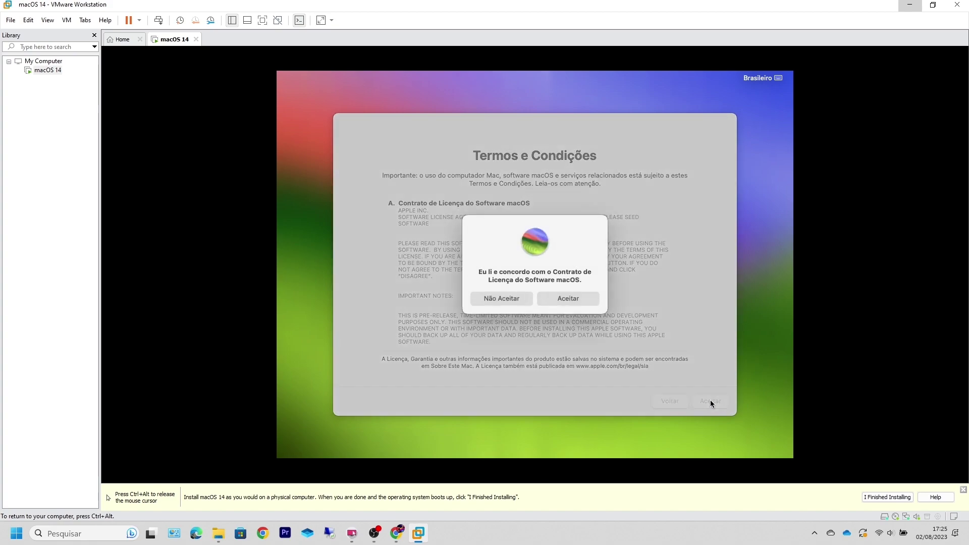
pyautogui.click(577, 301)
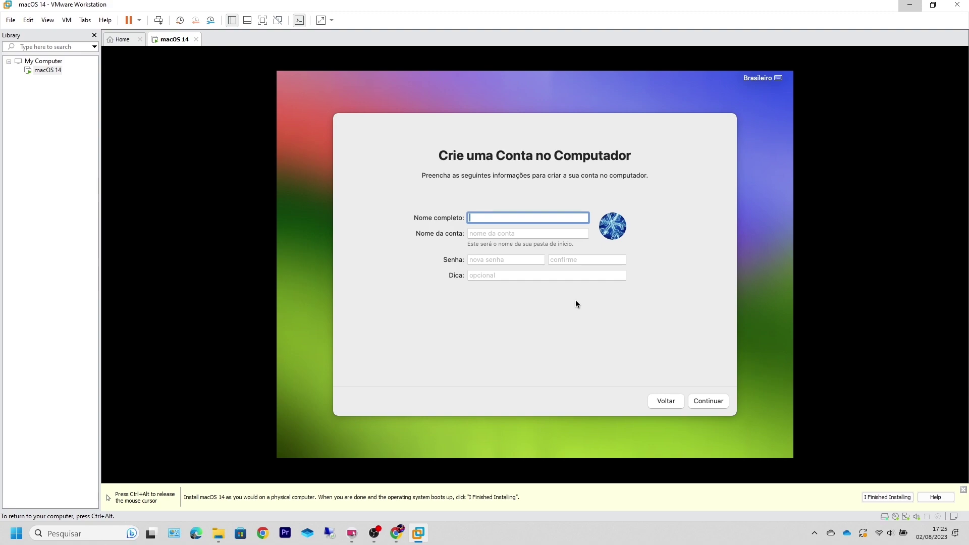
# Step: Create the local user account, entering its name, password and password hint
pyautogui.write('tipshunter')
pyautogui.press('Tab')
pyautogui.press('Tab')
pyautogui.write('1234')
pyautogui.press('Tab')
pyautogui.write('1')
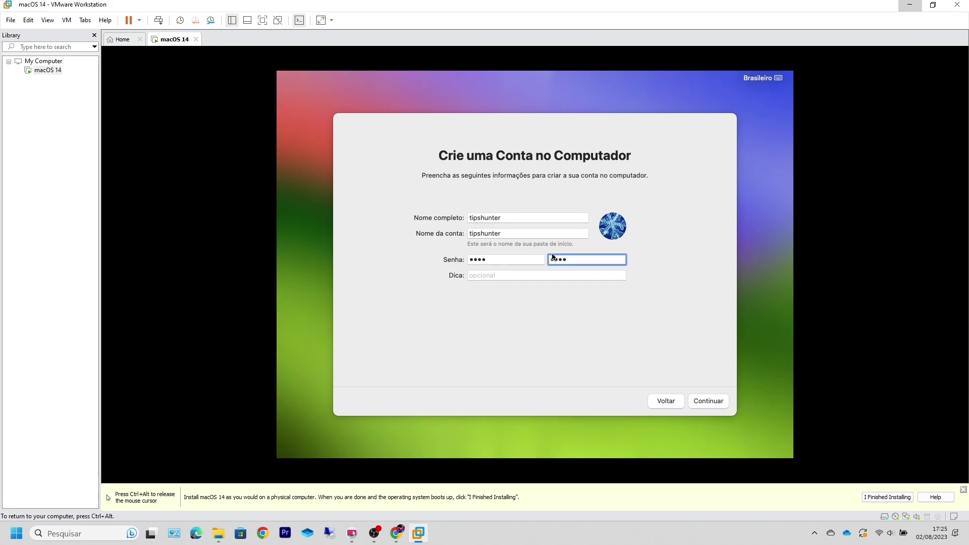
pyautogui.click(695, 401)
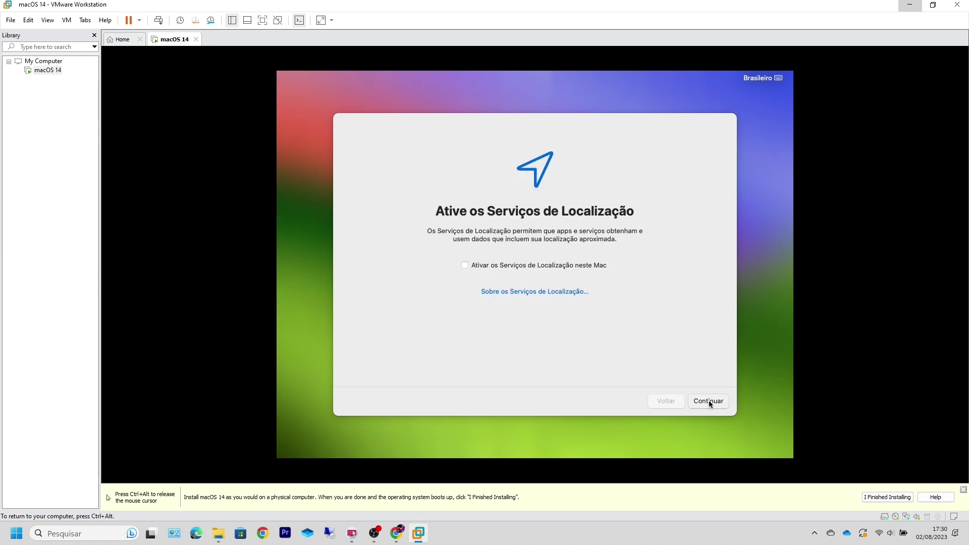
# Step: Decline location services, postpone Screen Time, and keep the light appearance to finish setup
pyautogui.click(709, 400)
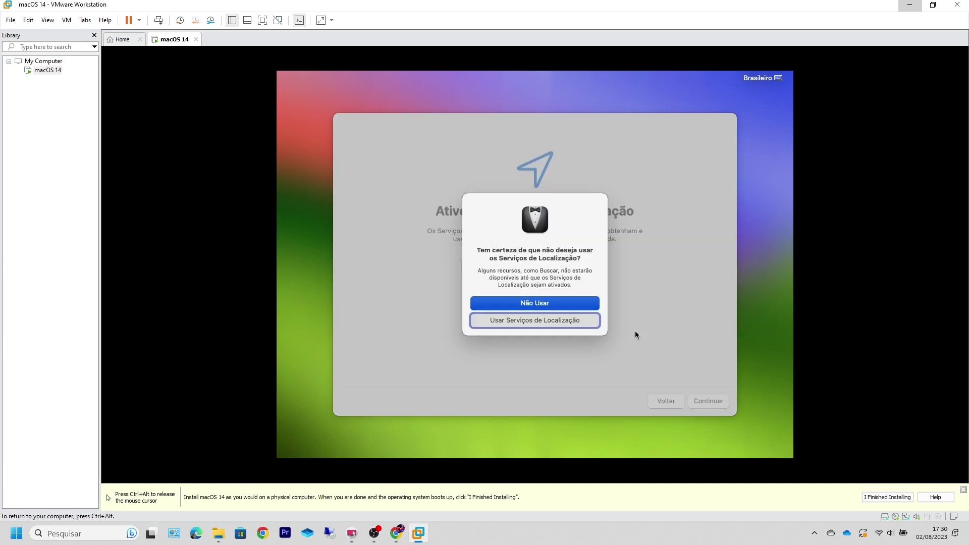
pyautogui.click(561, 304)
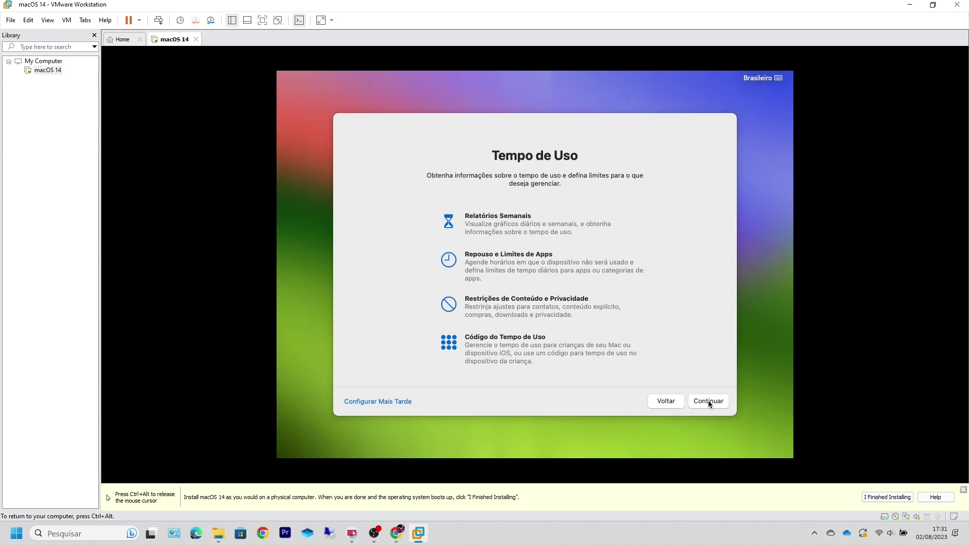
pyautogui.click(408, 402)
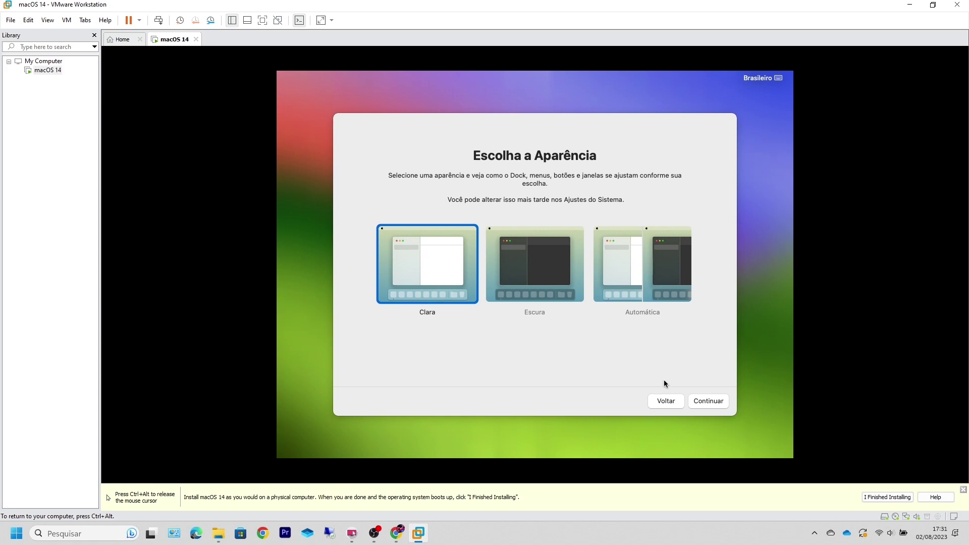
pyautogui.click(714, 402)
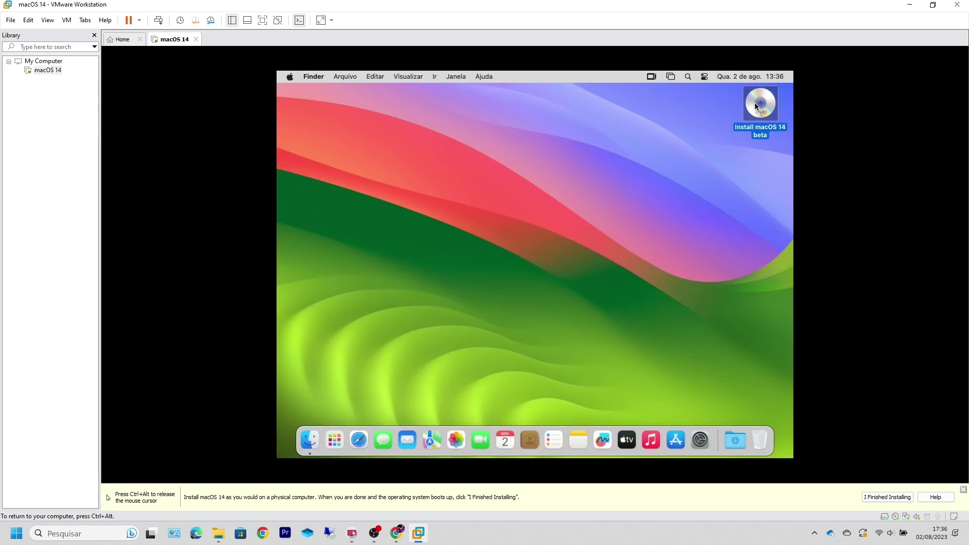
# Step: Eject the Install macOS 14 beta disc from the desktop and release input to the host
pyautogui.rightClick(757, 105)
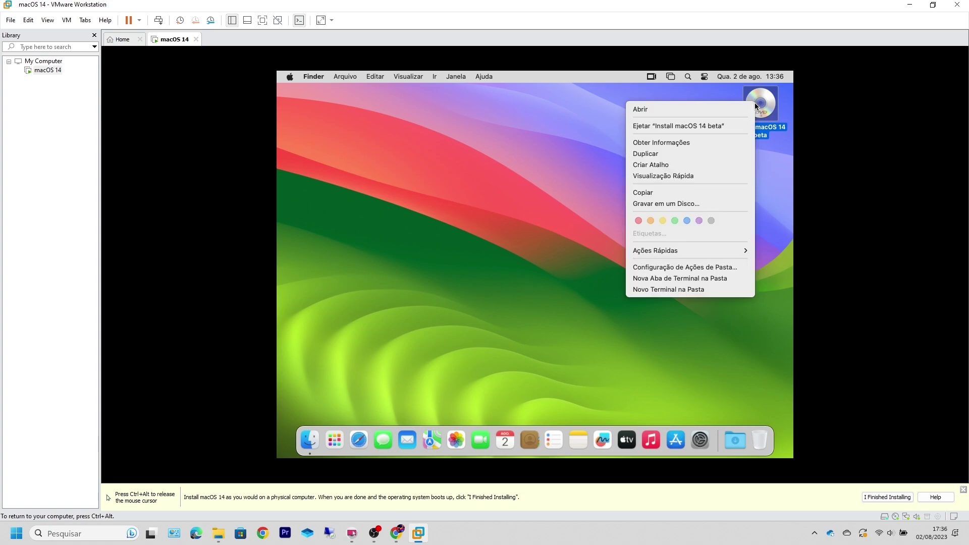
pyautogui.click(718, 127)
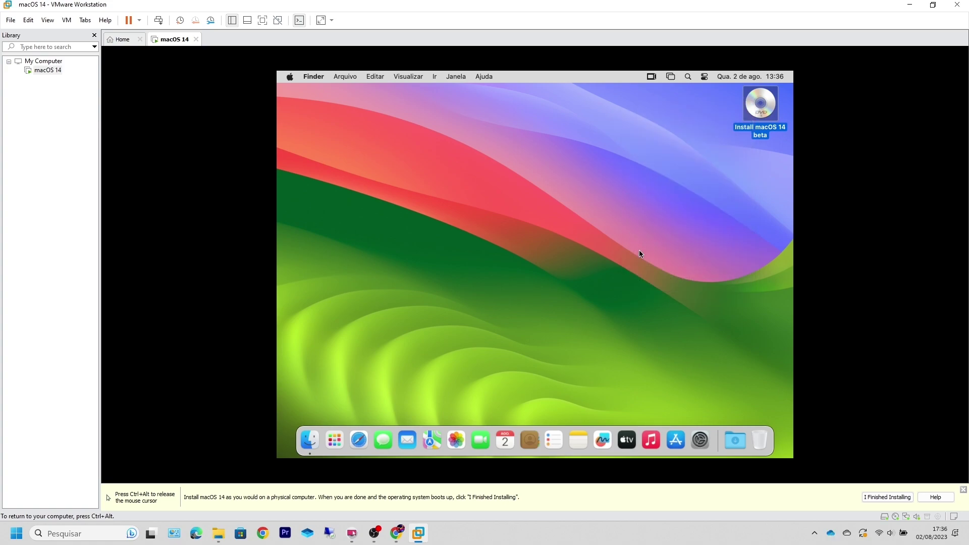
pyautogui.hotkey('ctrl', 'alt')
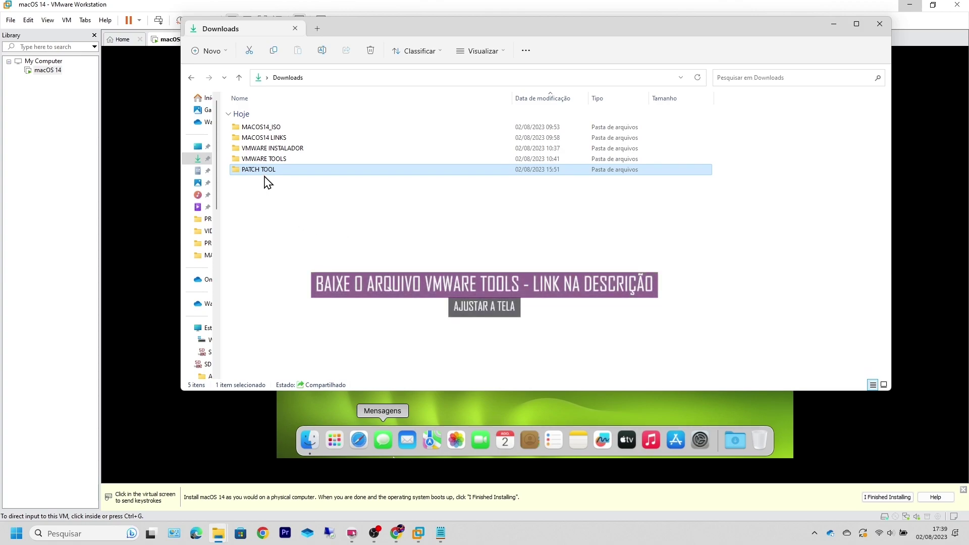
# Step: Extract VMwareTools.zip here with WinRAR, then open VMware-Tools-darwin\vmtools to reveal darwin.iso
pyautogui.click(274, 160)
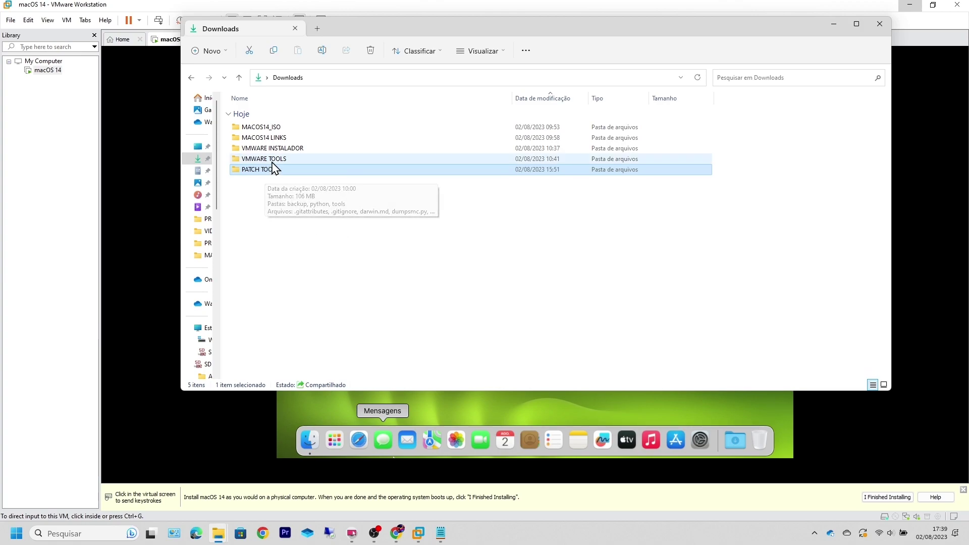
pyautogui.doubleClick(274, 161)
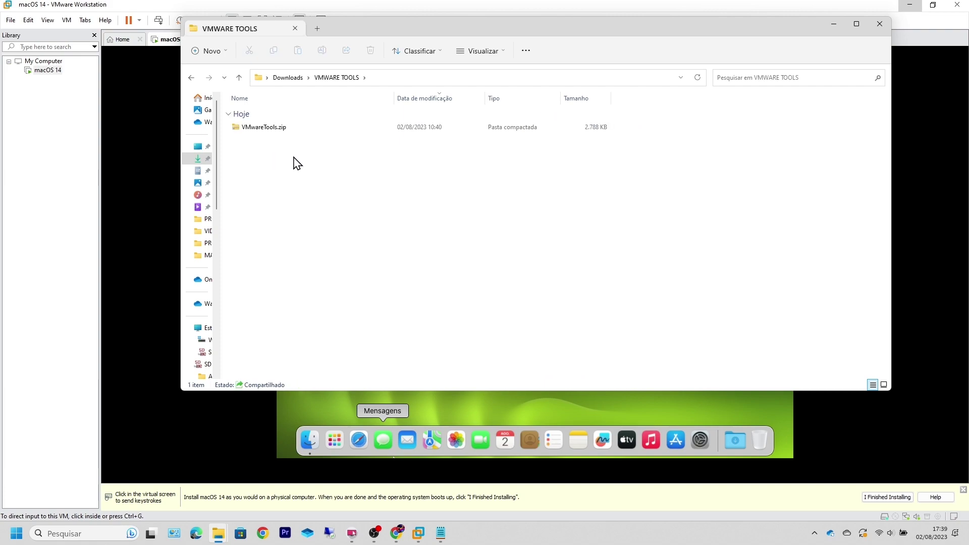
pyautogui.doubleClick(275, 130)
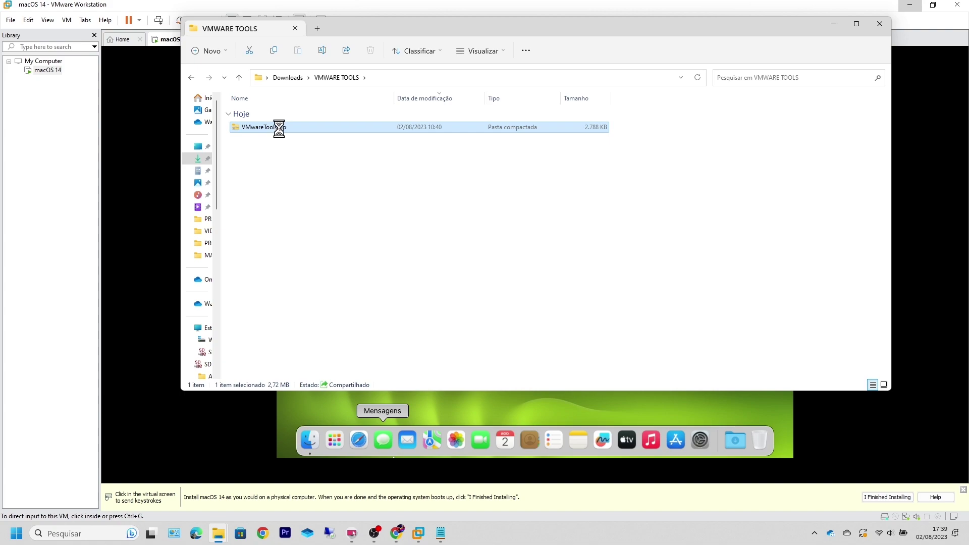
pyautogui.hotkey('shift', 'F10')
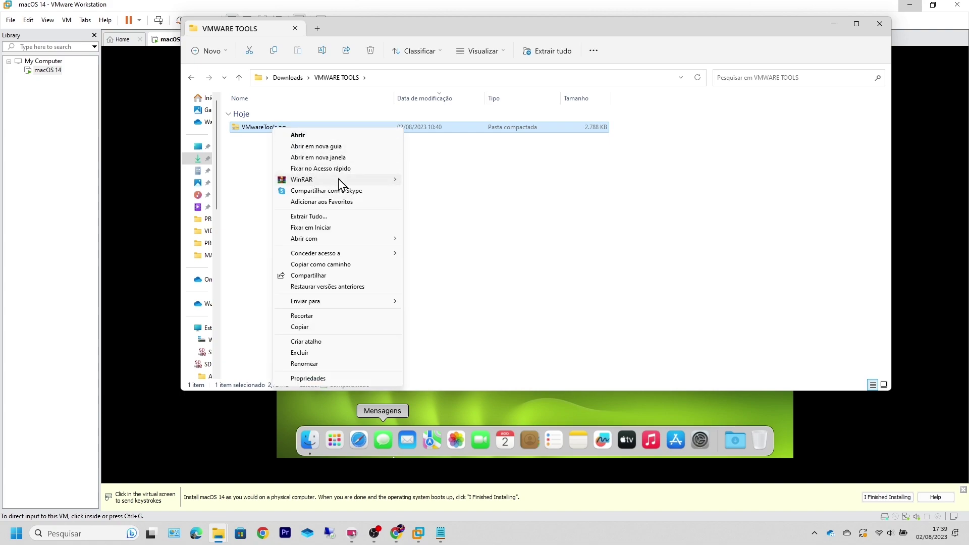
pyautogui.moveTo(337, 181)
pyautogui.click(462, 214)
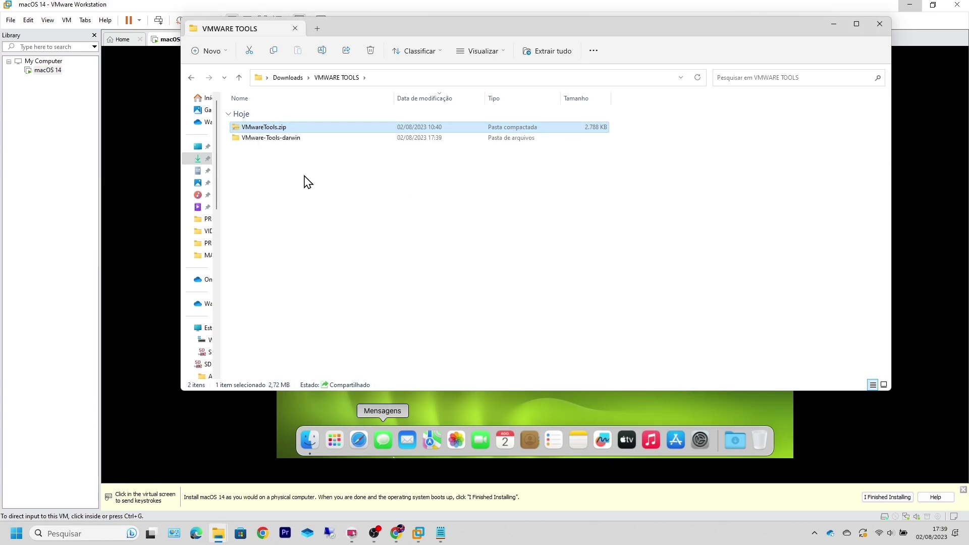
pyautogui.doubleClick(286, 139)
pyautogui.click(257, 130)
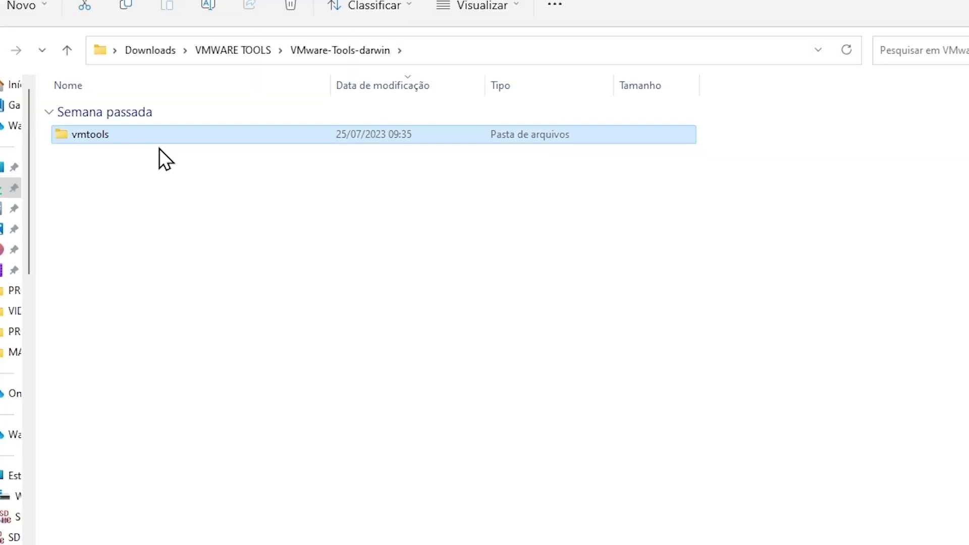
pyautogui.press('Return')
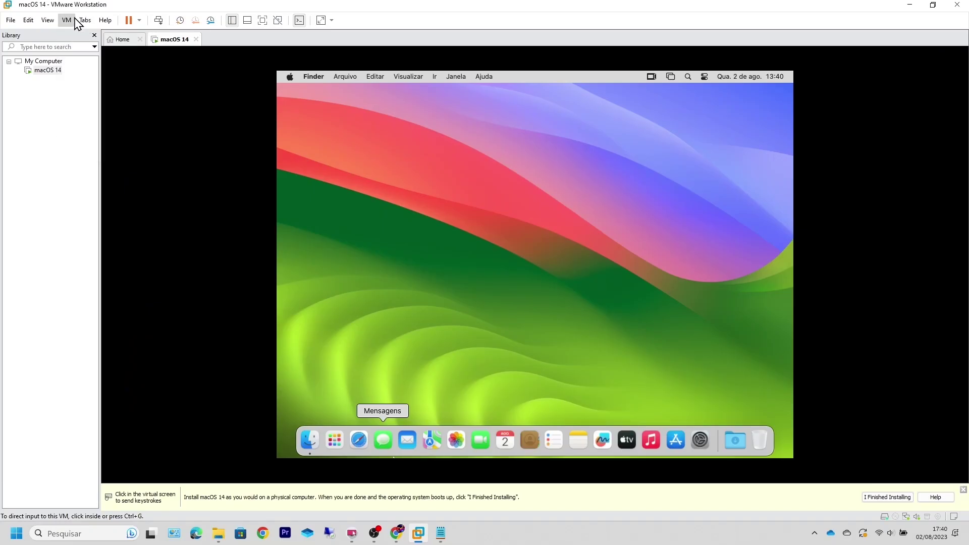
# Step: Open the macOS VM's CD/DVD (SATA) drive settings from Removable Devices
pyautogui.click(68, 20)
pyautogui.click(72, 21)
pyautogui.click(73, 21)
pyautogui.moveTo(104, 48)
pyautogui.moveTo(277, 48)
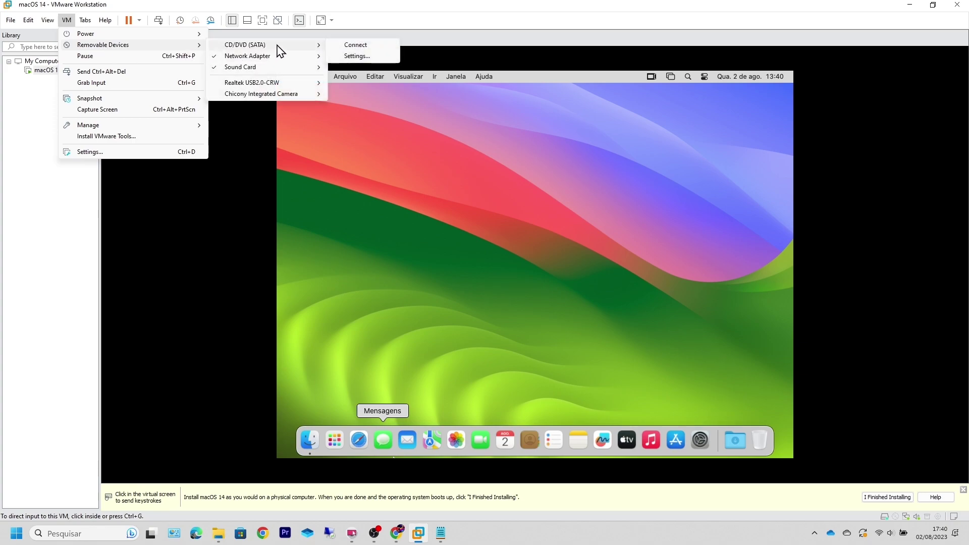
pyautogui.click(362, 56)
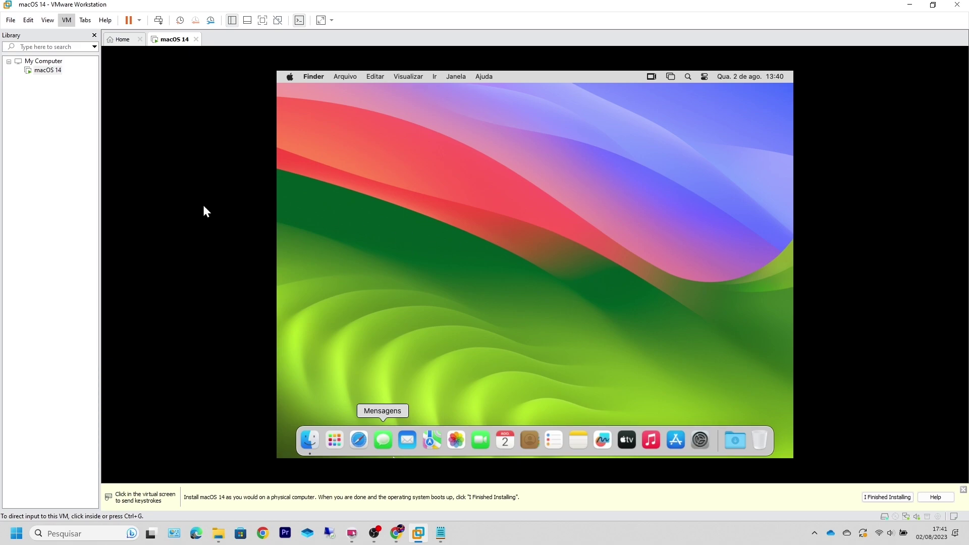
pyautogui.click(783, 251)
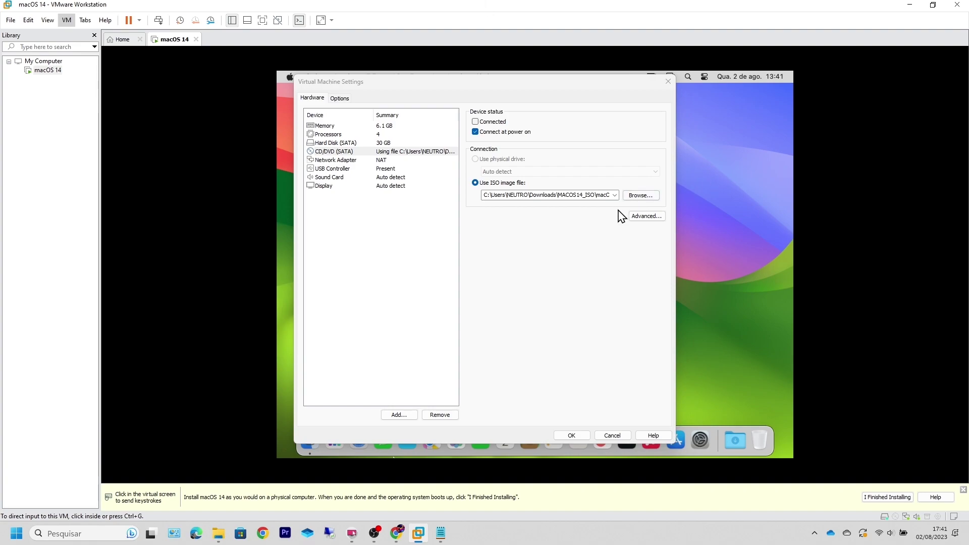
# Step: Point the drive to Downloads\VMWARE TOOLS\VMware-Tools-darwin\vmtools\darwin.iso and apply with OK
pyautogui.click(640, 196)
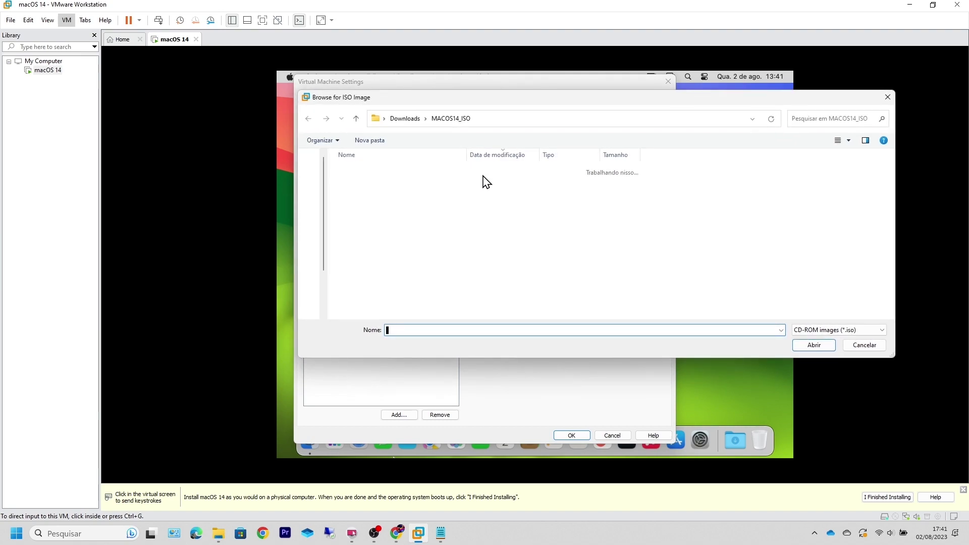
pyautogui.click(357, 122)
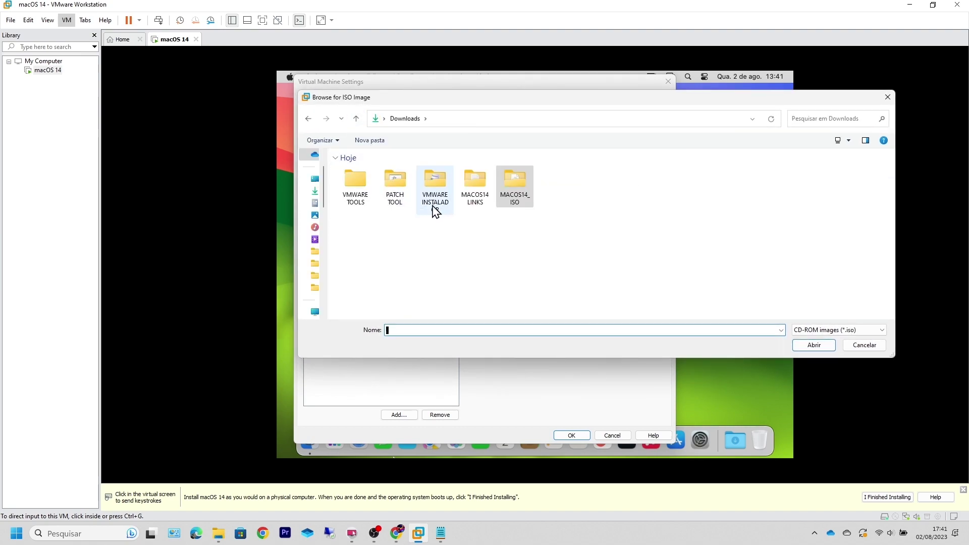
pyautogui.doubleClick(364, 191)
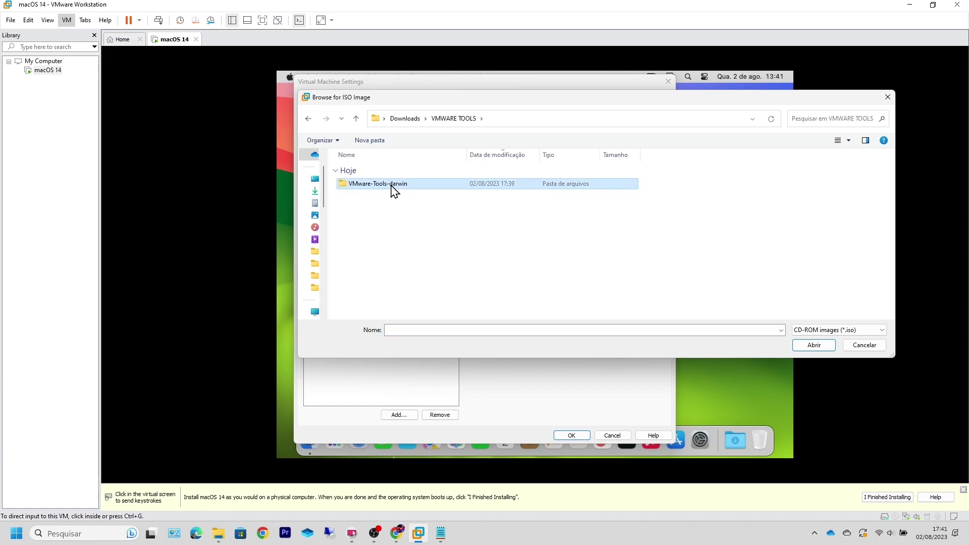
pyautogui.doubleClick(392, 189)
pyautogui.doubleClick(304, 121)
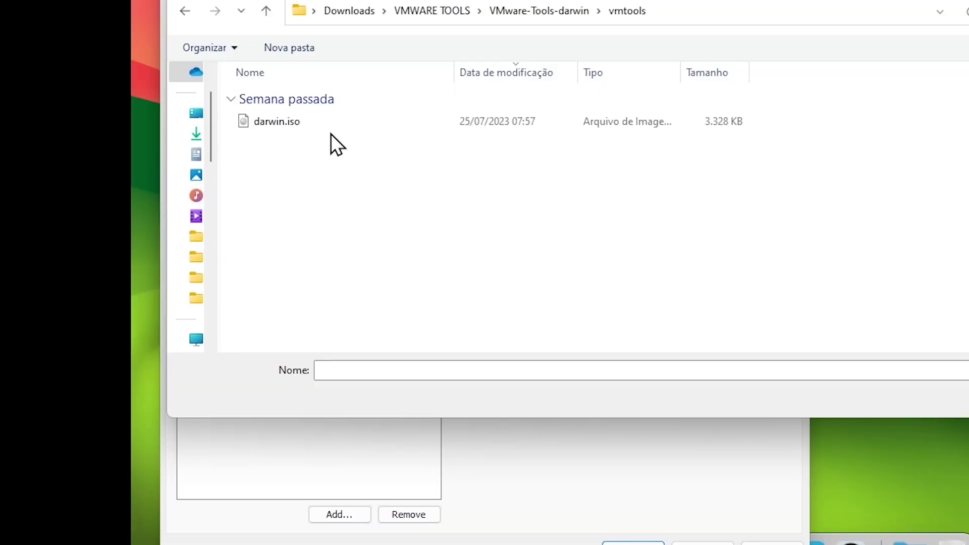
pyautogui.click(272, 121)
pyautogui.click(276, 122)
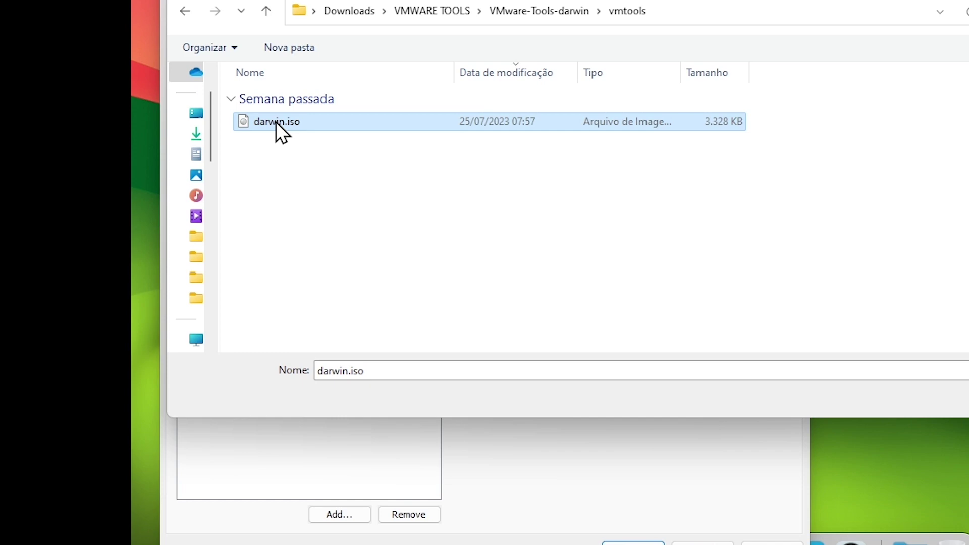
pyautogui.click(289, 130)
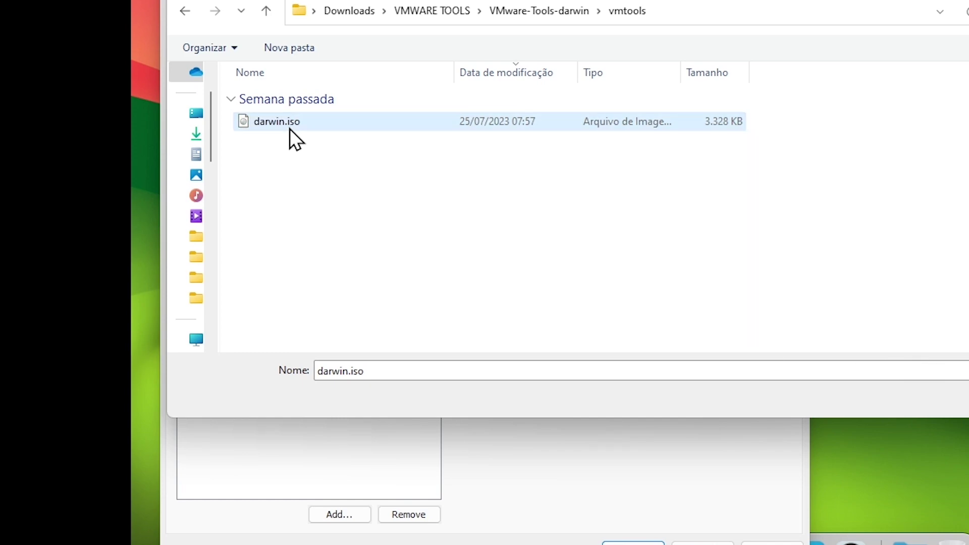
pyautogui.click(818, 347)
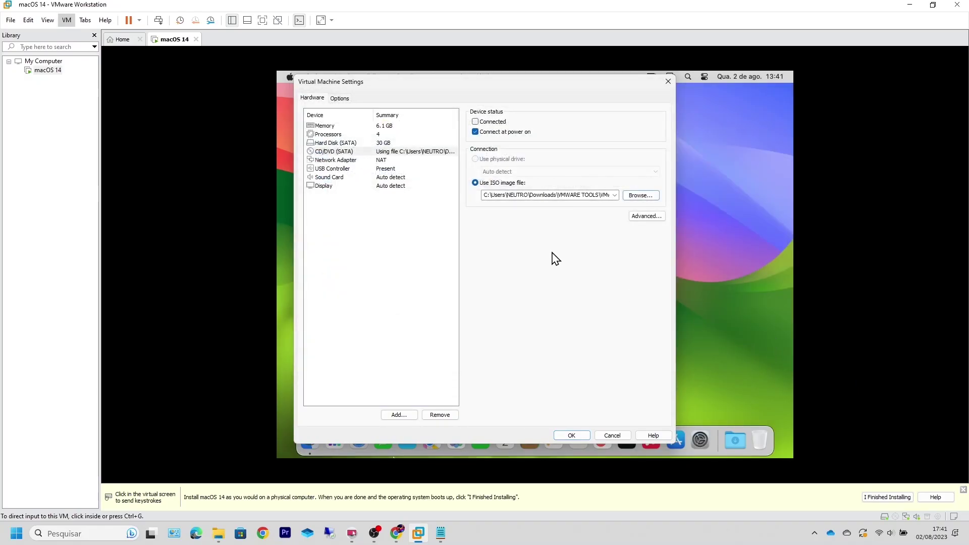
pyautogui.click(572, 435)
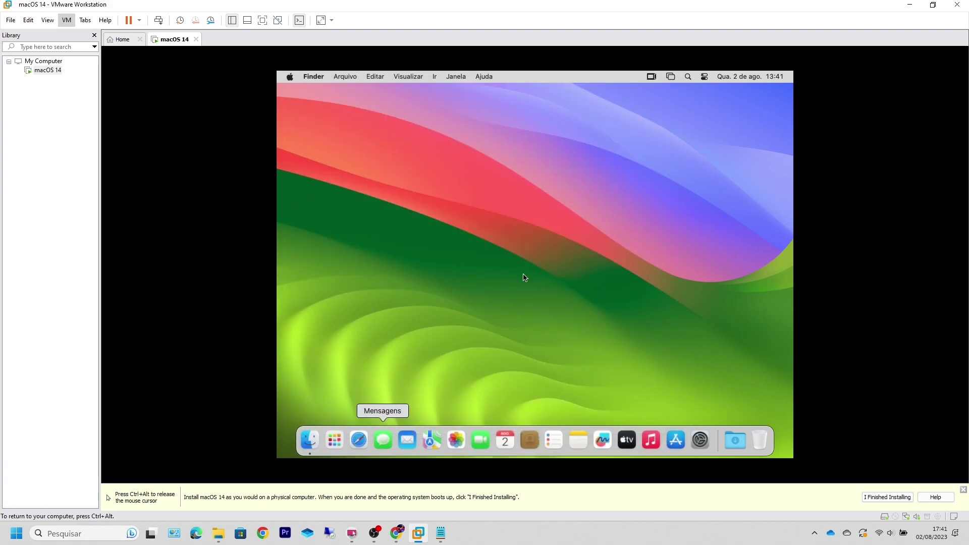
# Step: Connect the VM's virtual CD/DVD drive holding darwin.iso
pyautogui.hotkey('ctrl', 'alt')
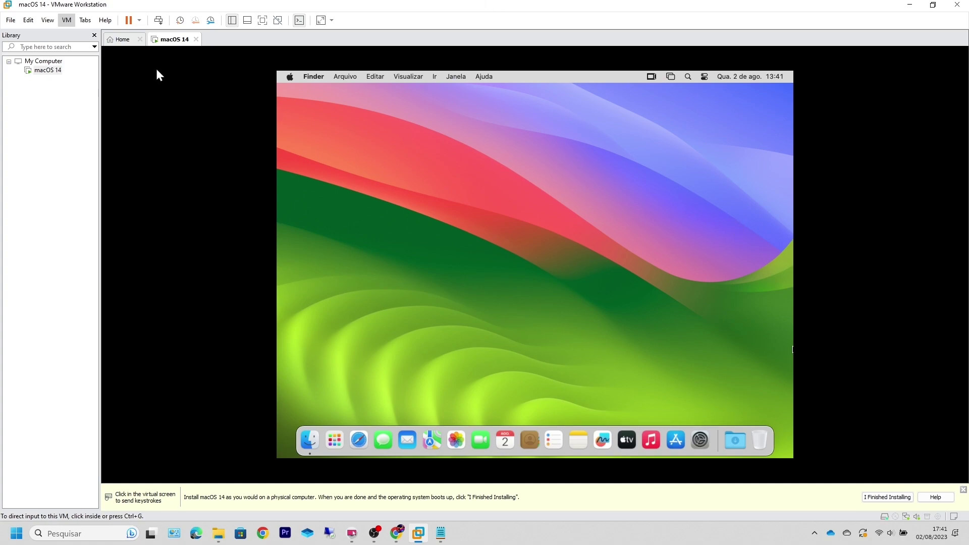
pyautogui.click(66, 20)
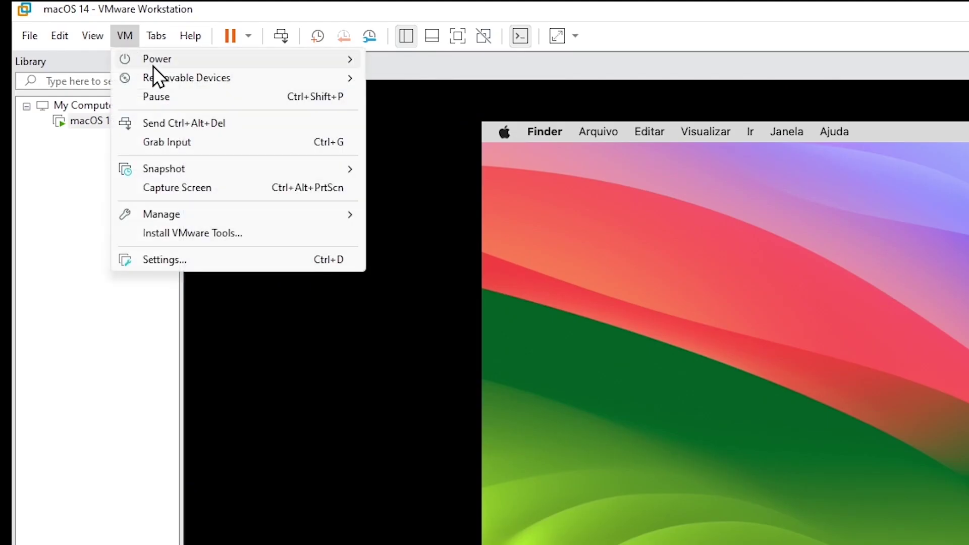
pyautogui.moveTo(172, 77)
pyautogui.moveTo(447, 77)
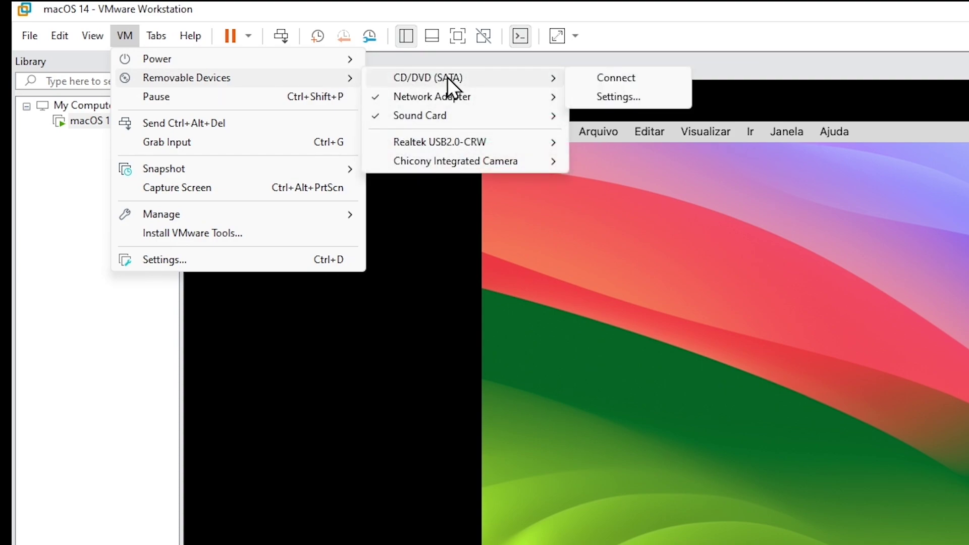
pyautogui.click(626, 78)
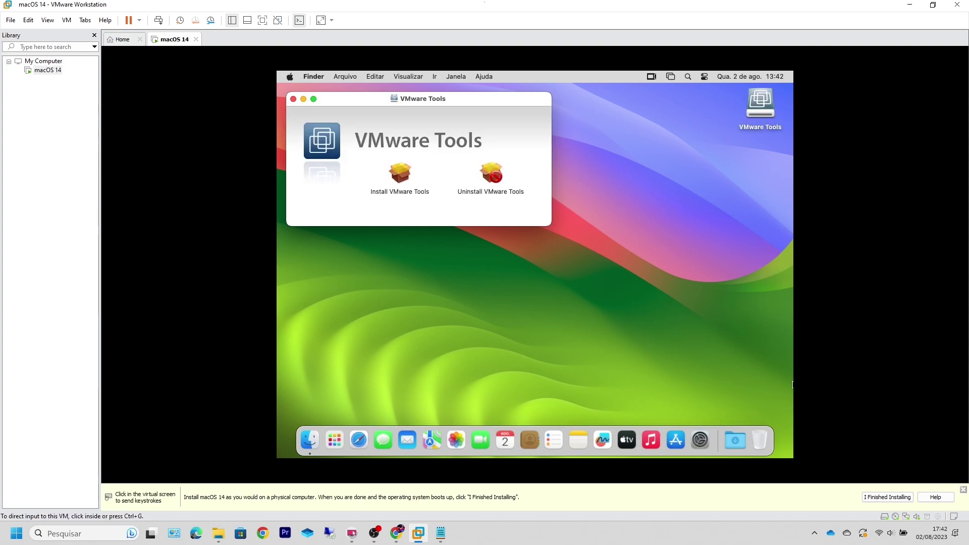
# Step: Launch Install VMware Tools and start the standard install on the SONOMA disk
pyautogui.click(402, 176)
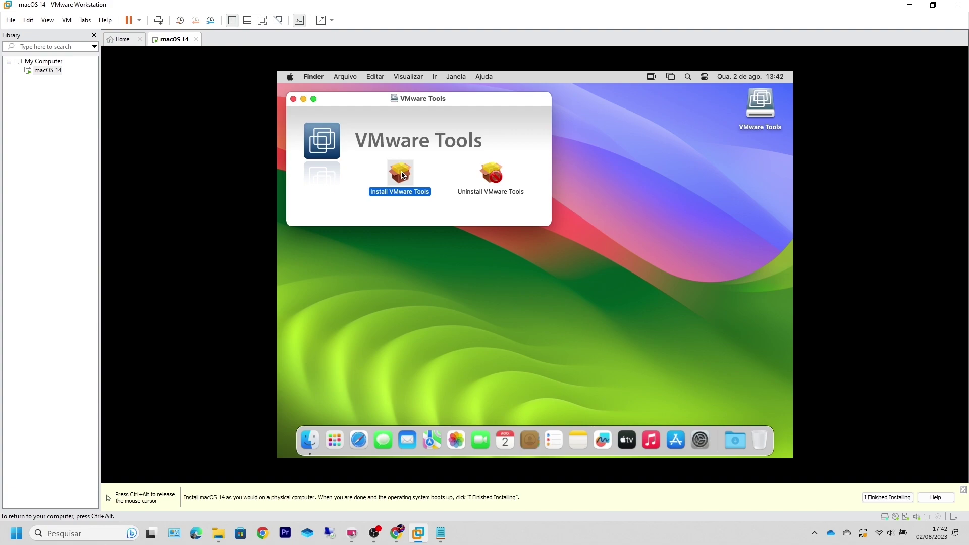
pyautogui.doubleClick(403, 175)
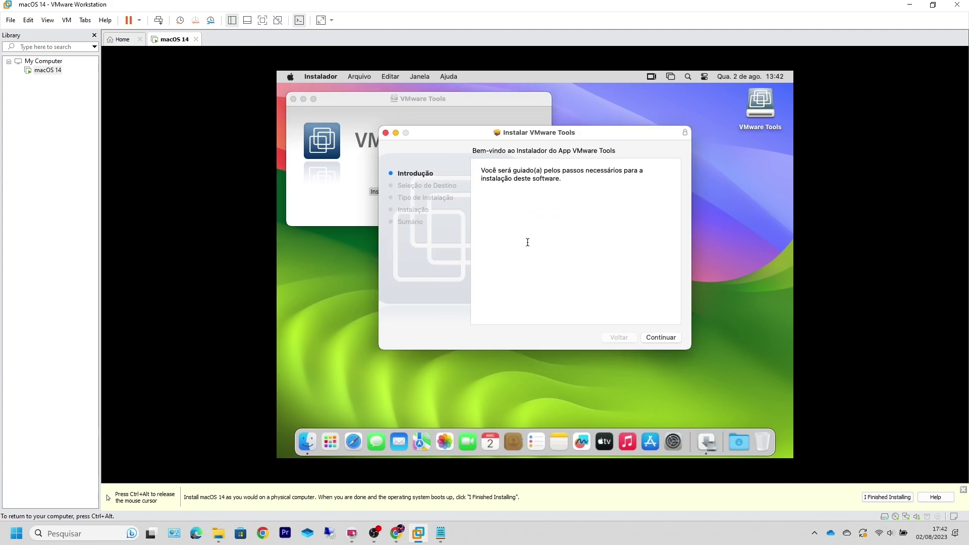
pyautogui.hotkey('ctrl', 'alt')
pyautogui.click(835, 304)
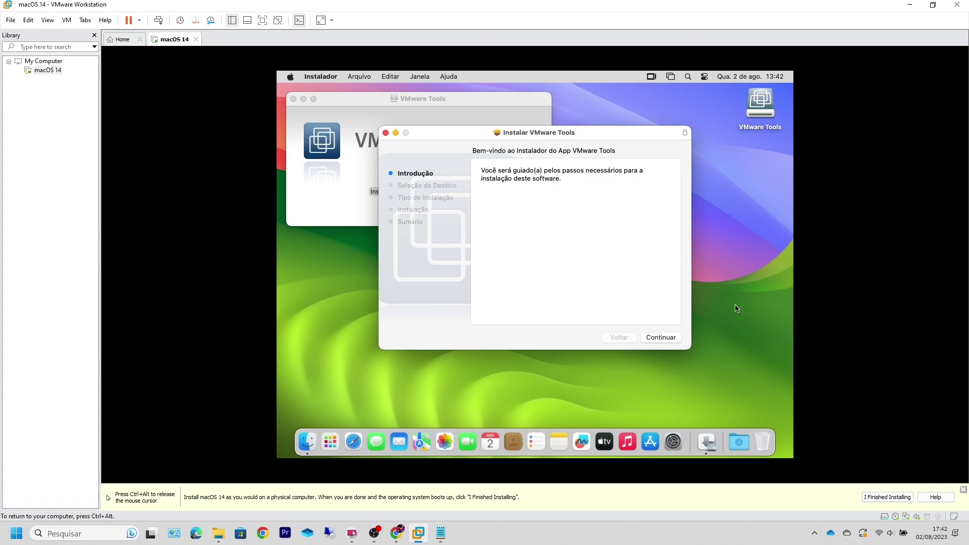
pyautogui.click(663, 340)
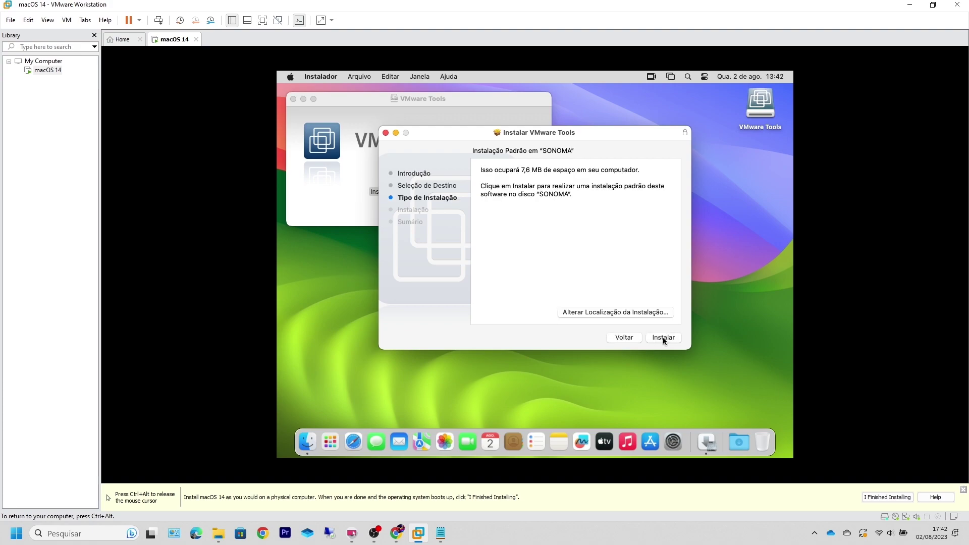
pyautogui.click(663, 338)
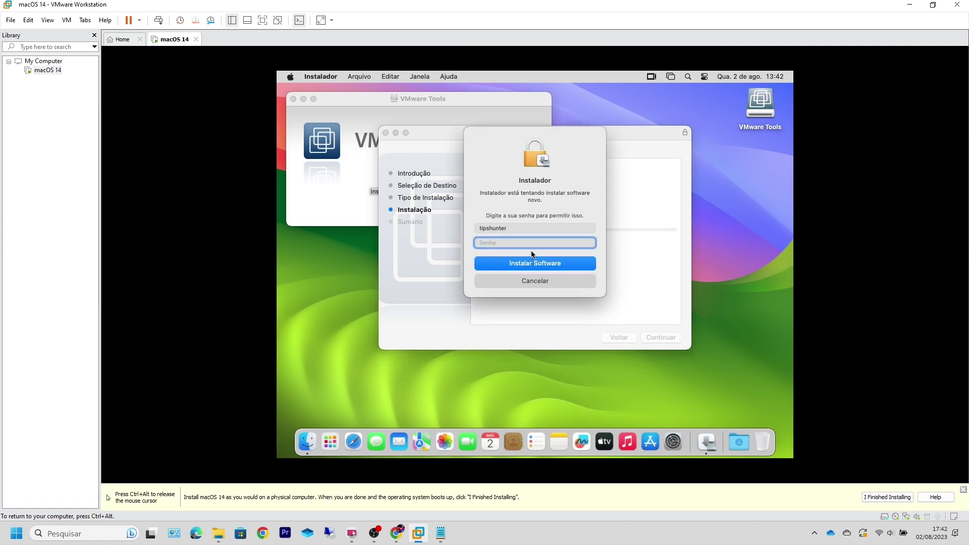
# Step: Authorise the VMware Tools install with the account password and admin OK, then open Ajustes do Sistema
pyautogui.write('••••')
pyautogui.click(501, 265)
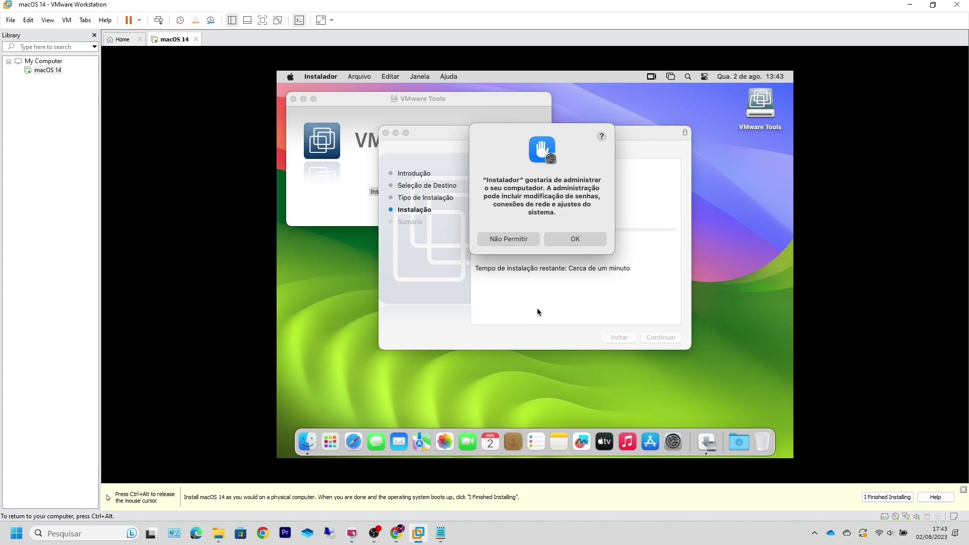
pyautogui.click(575, 240)
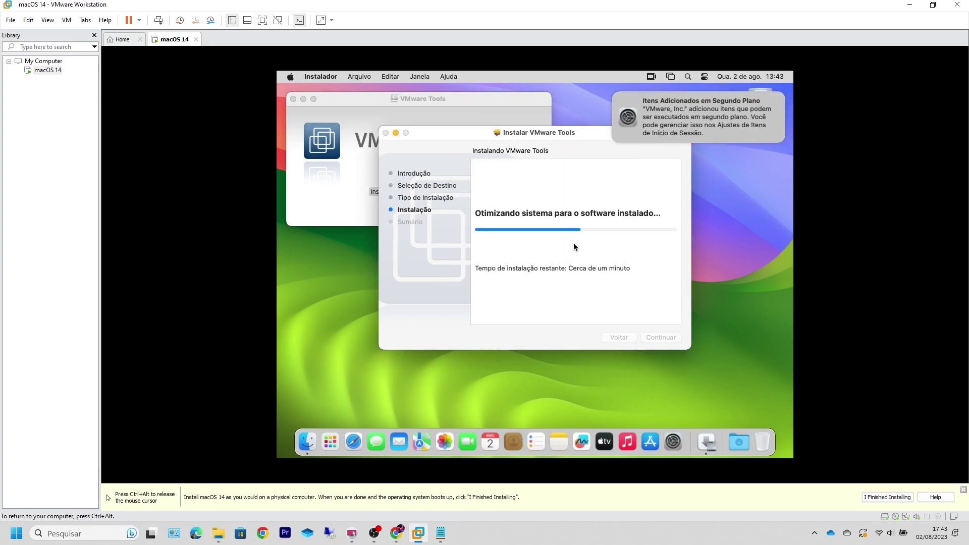
pyautogui.hotkey('ctrl', 'alt')
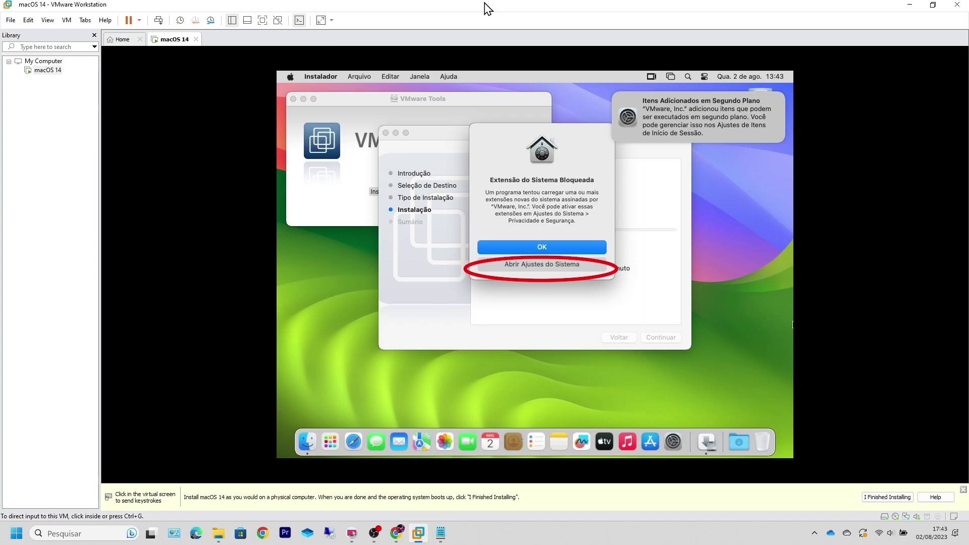
pyautogui.click(569, 265)
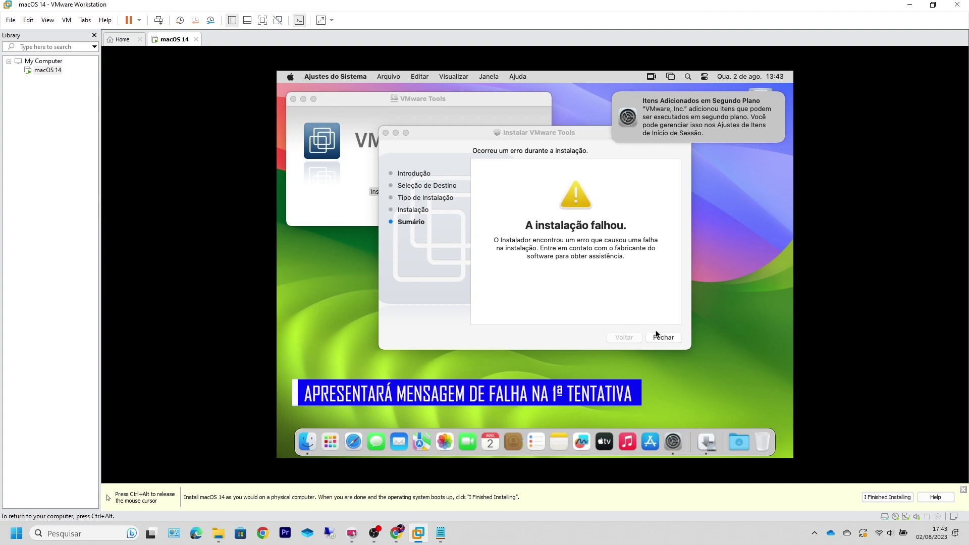
# Step: Close the failed installer and bring the Segurança section into view
pyautogui.click(660, 338)
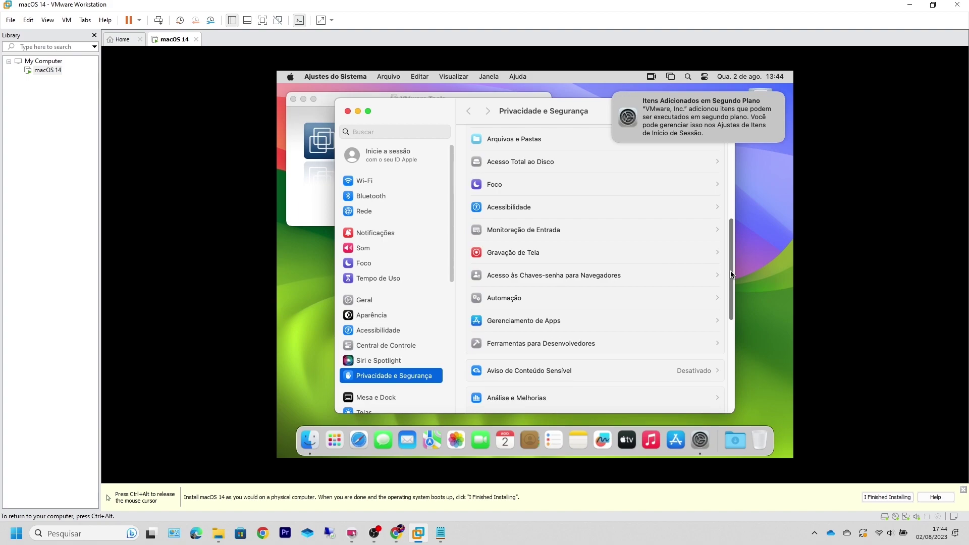
pyautogui.click(731, 337)
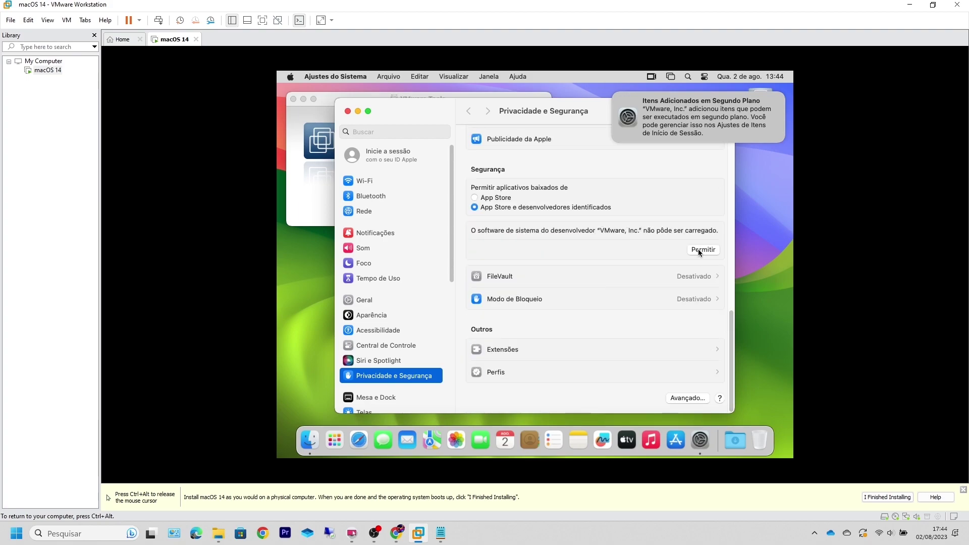
pyautogui.hotkey('ctrl', 'alt')
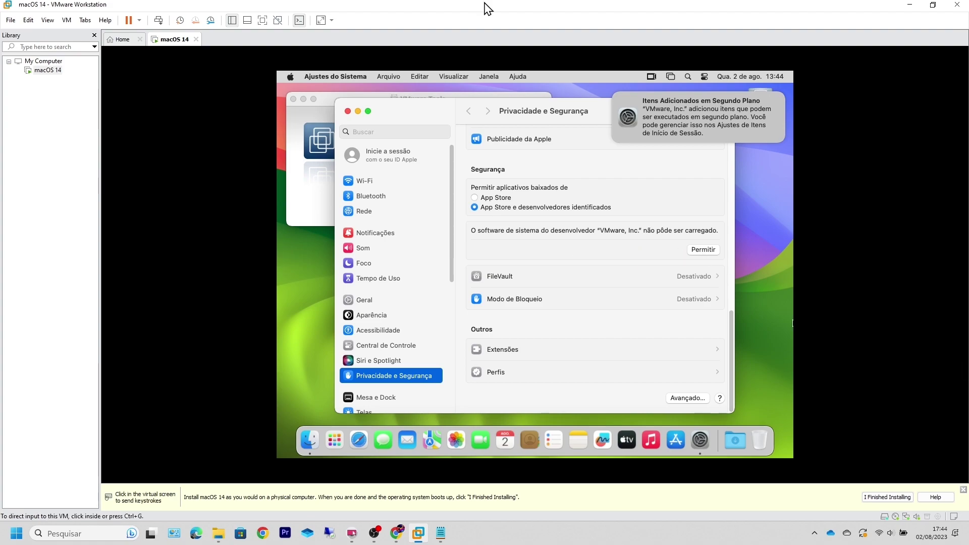
# Step: Allow VMware, Inc.'s blocked software with the account password, choose Agora Não, and close System Settings
pyautogui.click(701, 251)
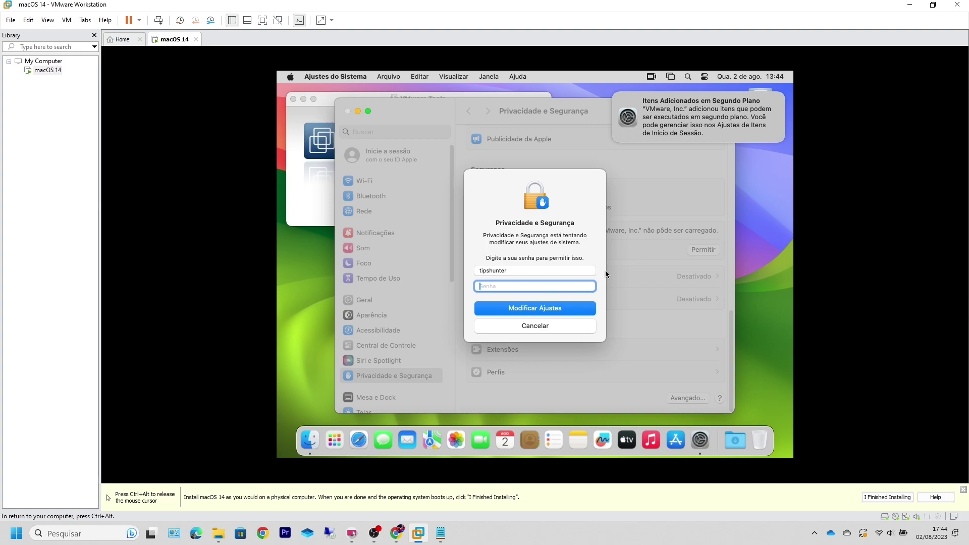
pyautogui.write('•')
pyautogui.click(559, 310)
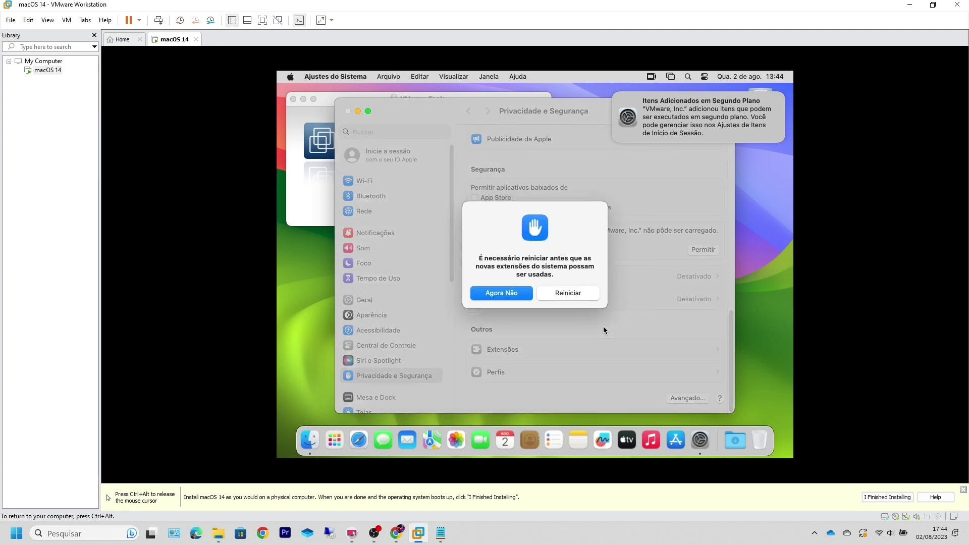
pyautogui.click(560, 292)
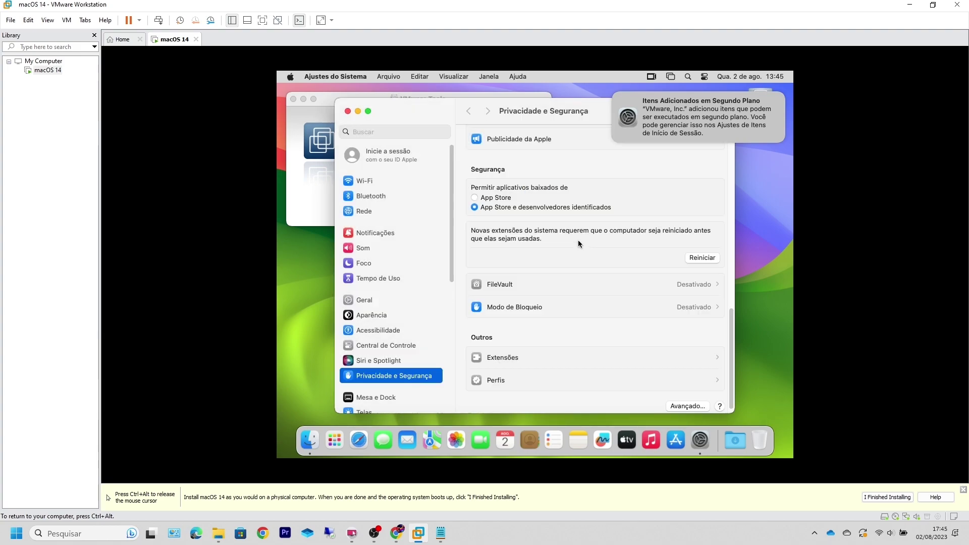
pyautogui.click(347, 111)
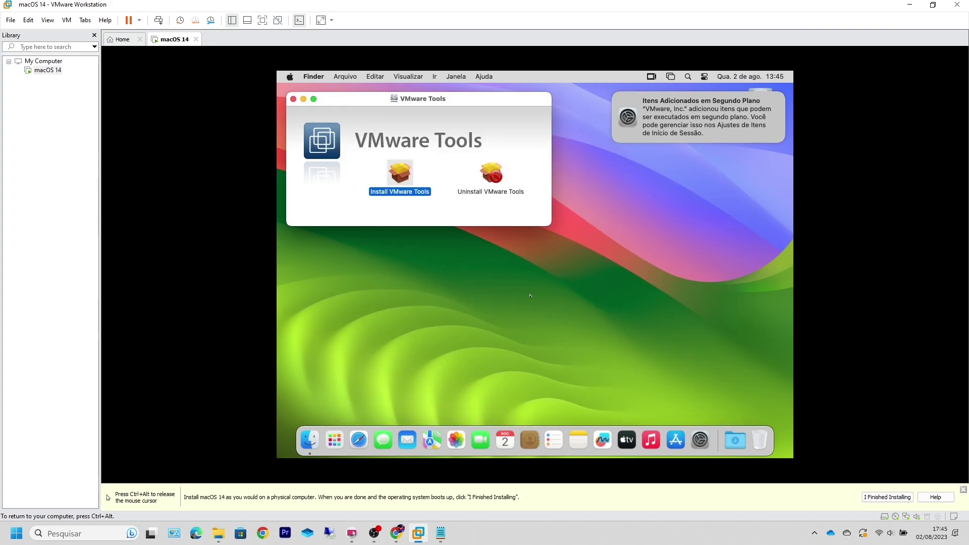
# Step: Relaunch Install VMware Tools, run Continuar and Instalar, and authorise with the account password and admin OK
pyautogui.doubleClick(399, 172)
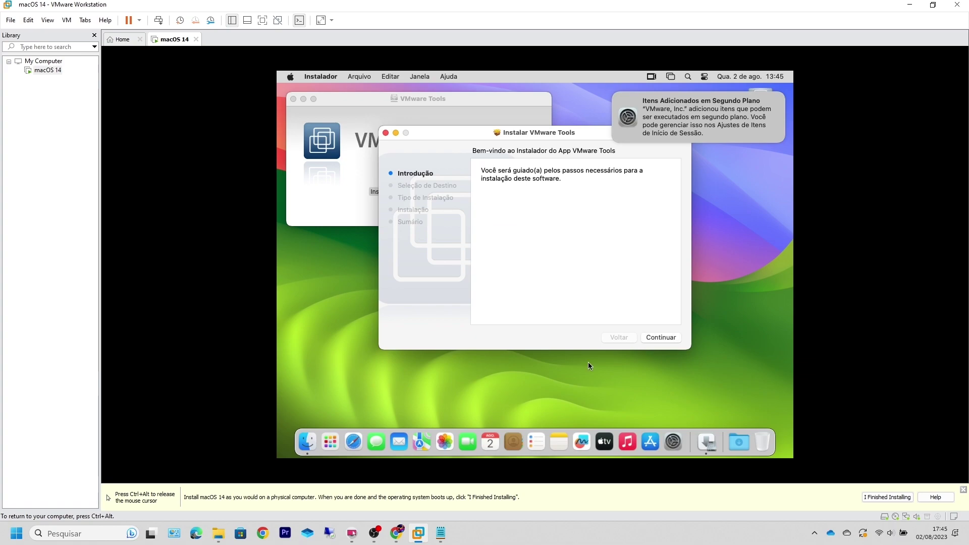
pyautogui.click(658, 339)
pyautogui.click(662, 337)
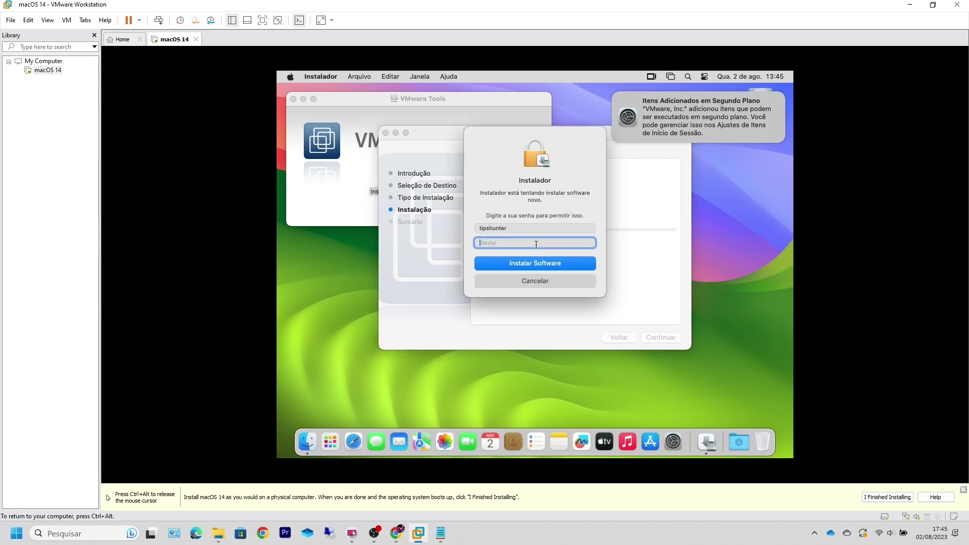
pyautogui.write('••••')
pyautogui.click(543, 264)
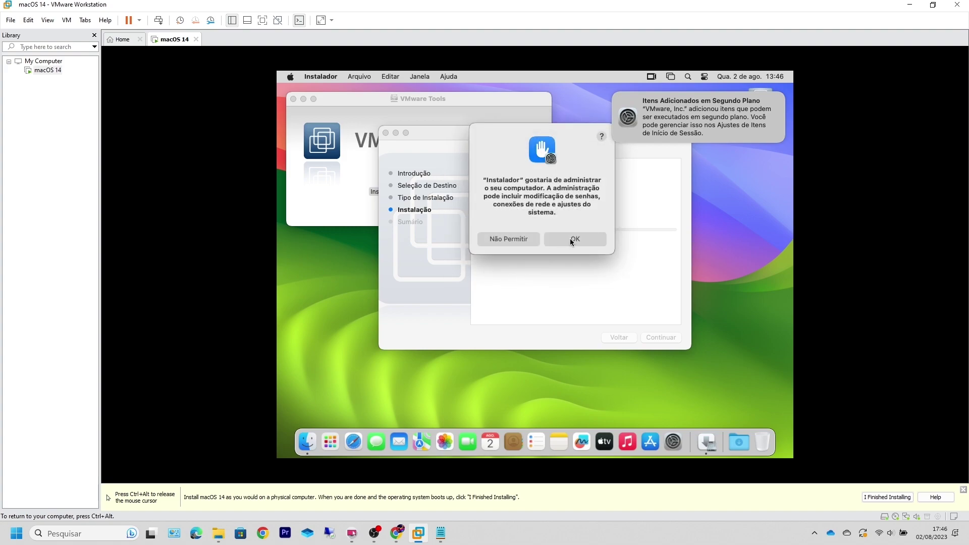
pyautogui.click(572, 240)
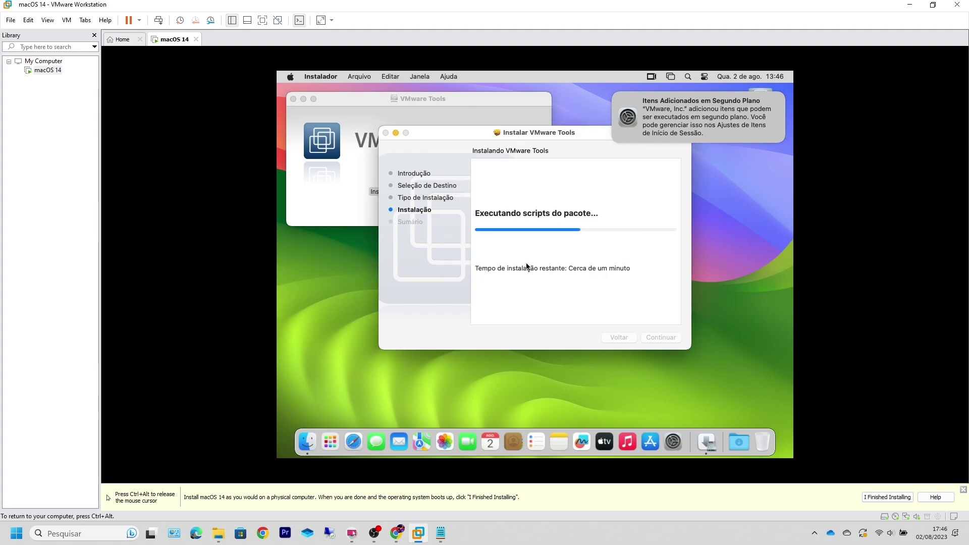
pyautogui.hotkey('ctrl', 'alt')
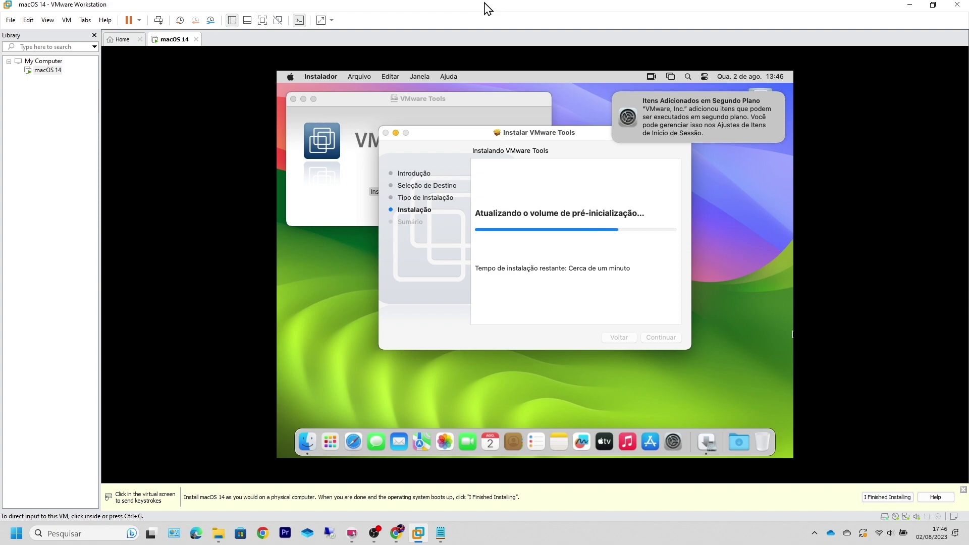
pyautogui.click(496, 237)
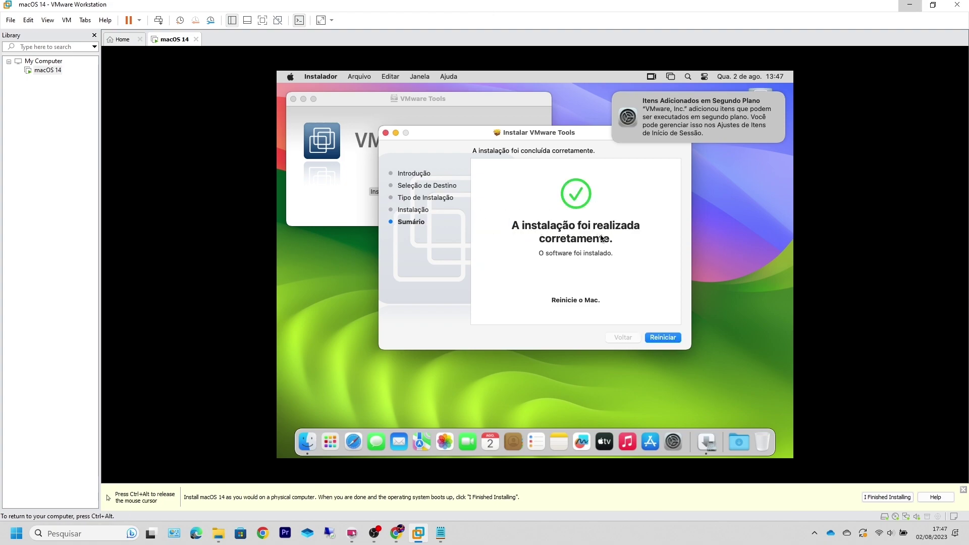
# Step: Restart macOS with Reiniciar, then open Safari and browse apple.com's iPhone 14 Pro page
pyautogui.click(664, 337)
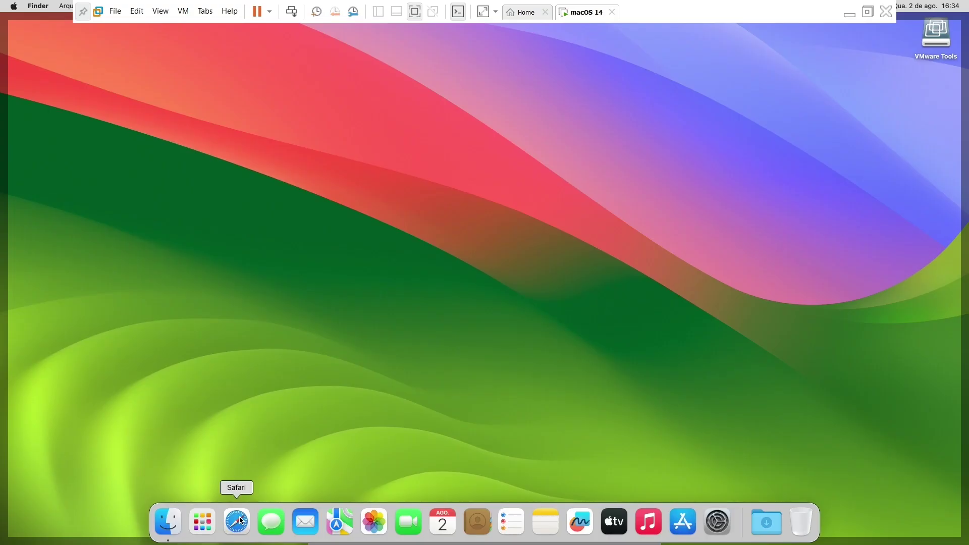
pyautogui.click(240, 520)
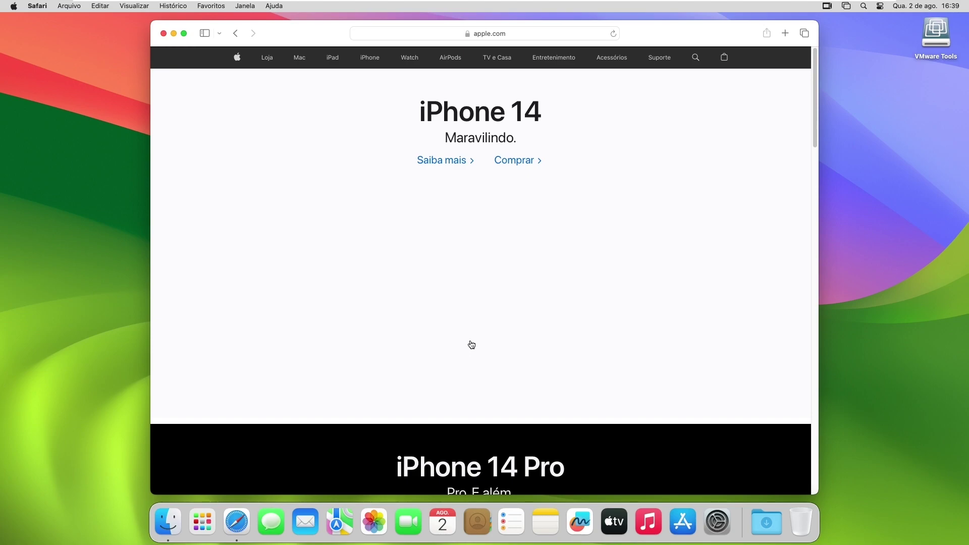
pyautogui.click(484, 222)
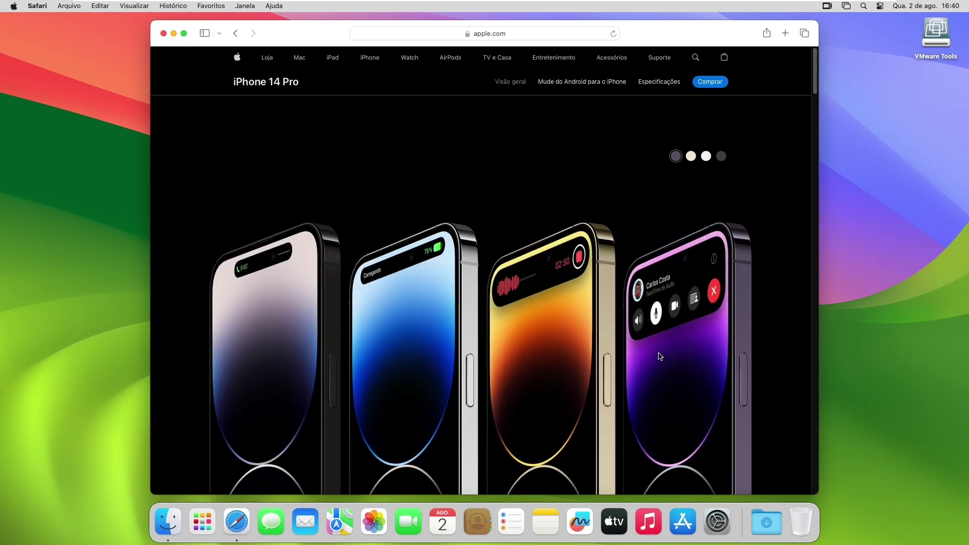
pyautogui.scroll(-1, 661, 357)
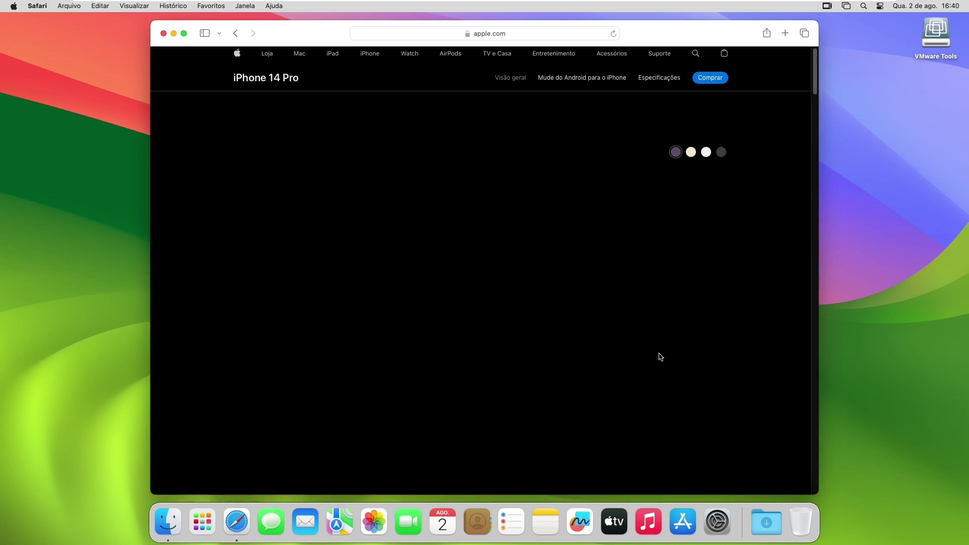
pyautogui.moveTo(797, 5)
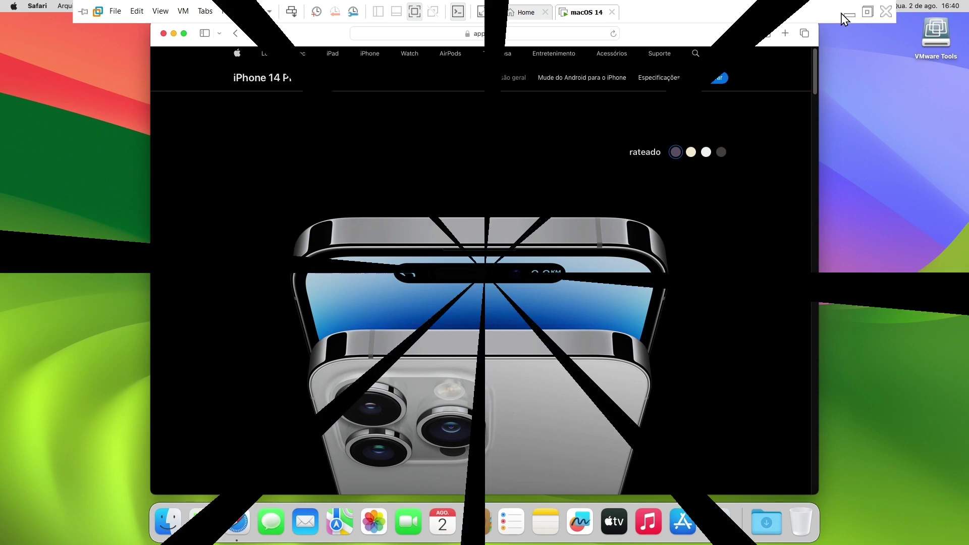